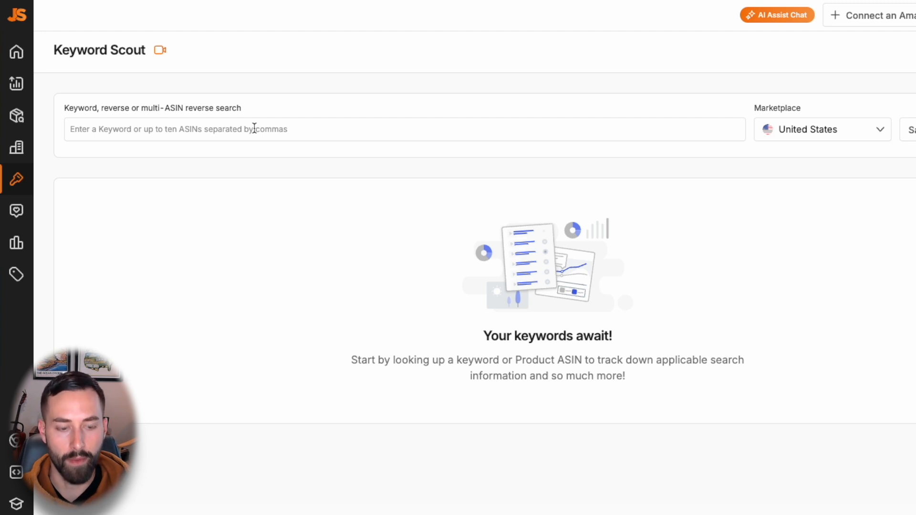
# Step: Search for the keyword "golf head cover" and review the related keywords with their search trends
pyautogui.click(255, 128)
pyautogui.write('golf h')
pyautogui.write('ead cover')
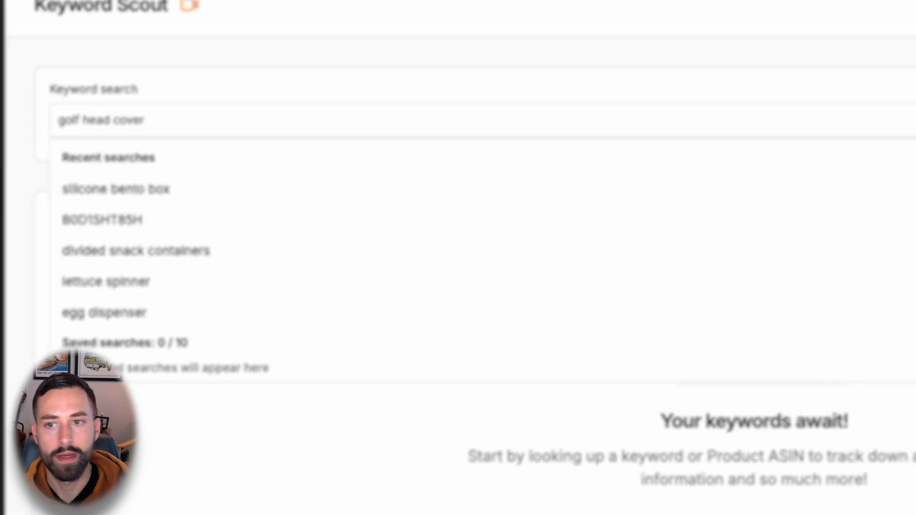
pyautogui.press('Return')
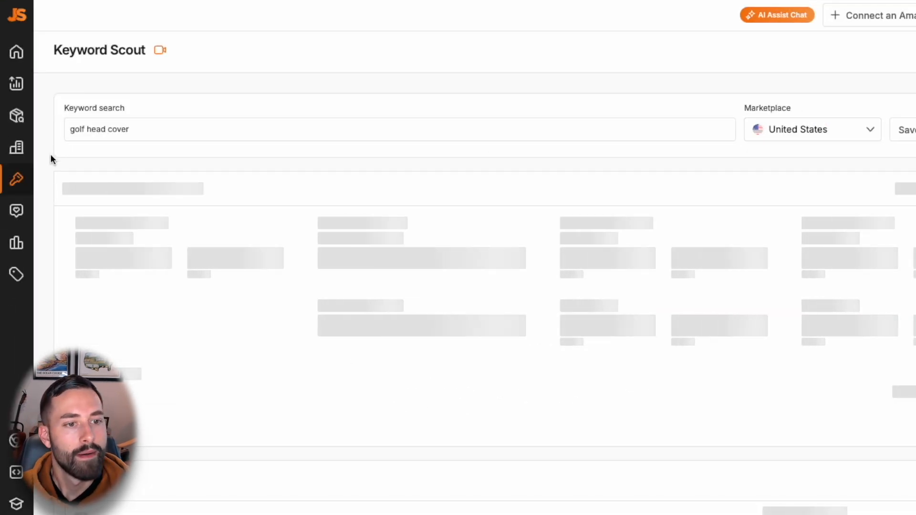
pyautogui.scroll(-2, 51, 159)
pyautogui.scroll(-8, 51, 159)
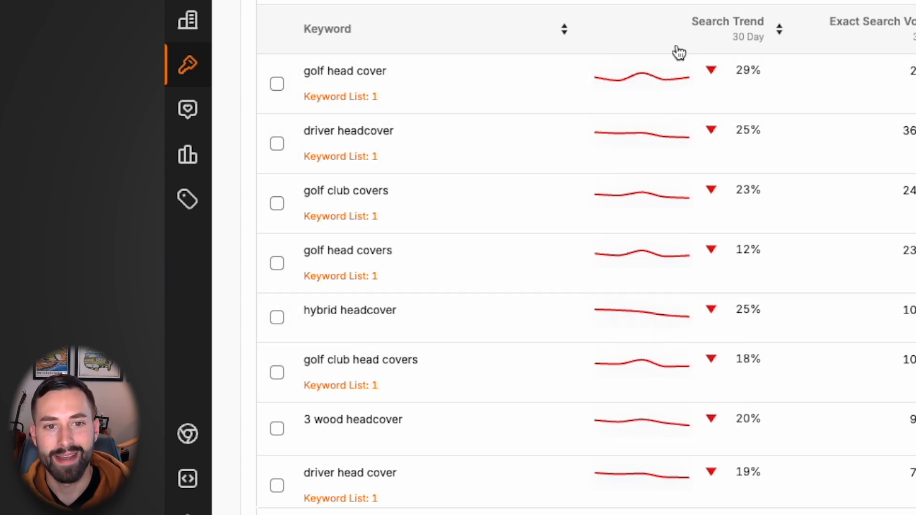
pyautogui.moveTo(665, 81)
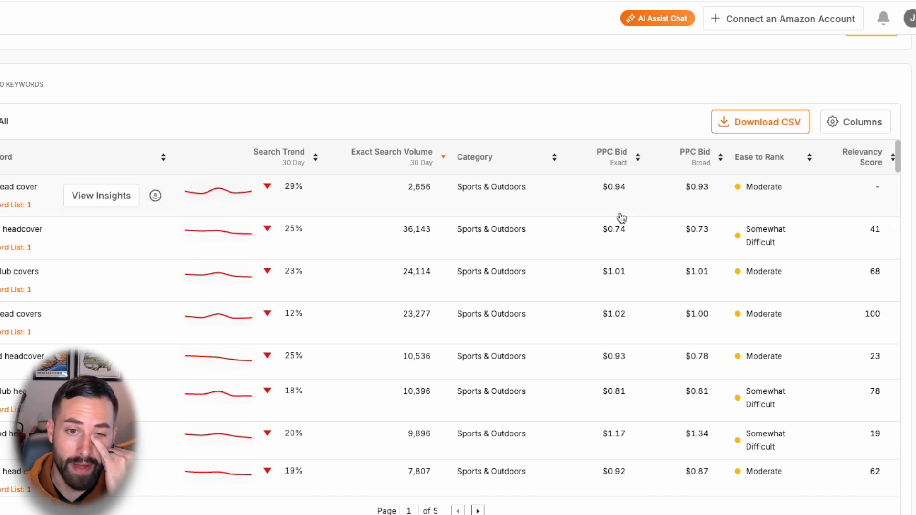
# Step: Export the "golf head cover" keyword results as a CSV file and download it
pyautogui.click(31, 217)
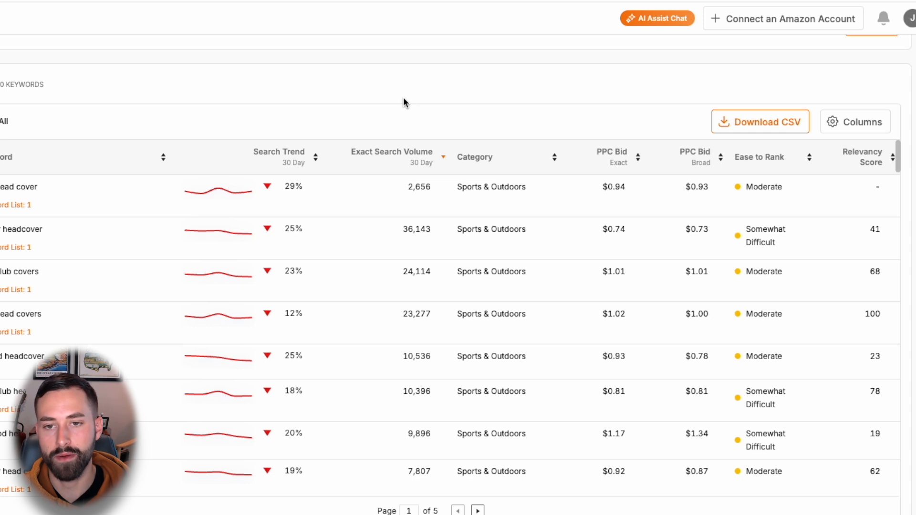
pyautogui.click(754, 125)
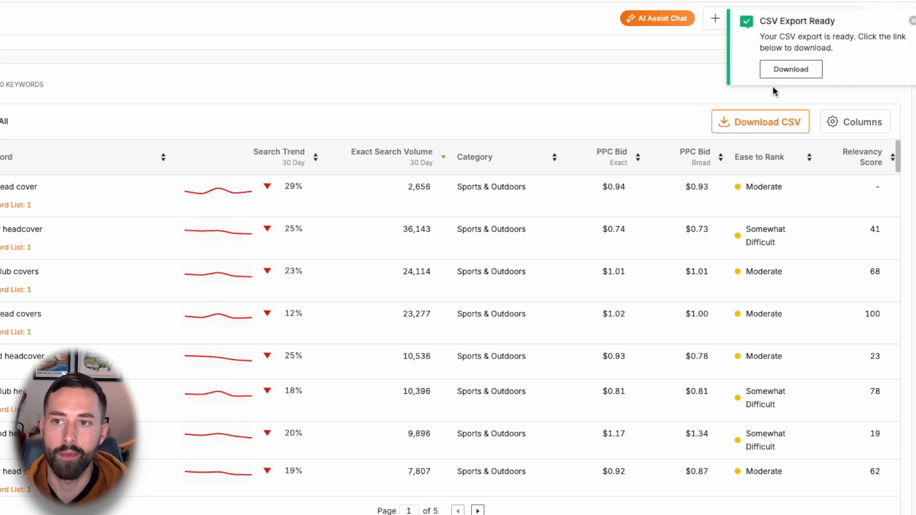
pyautogui.click(788, 72)
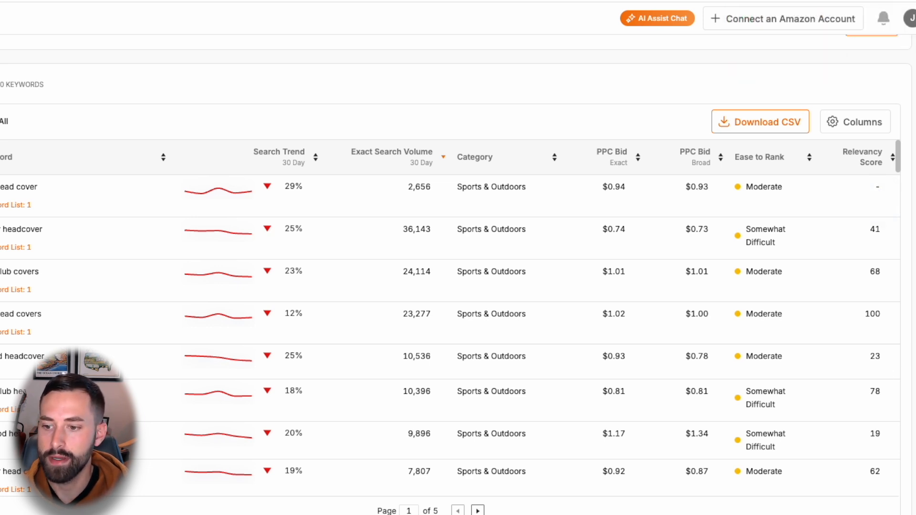
# Step: Open the downloaded keyword CSV as a spreadsheet and arrange the view so the PPC bid columns show
pyautogui.click(915, 514)
pyautogui.click(658, 319)
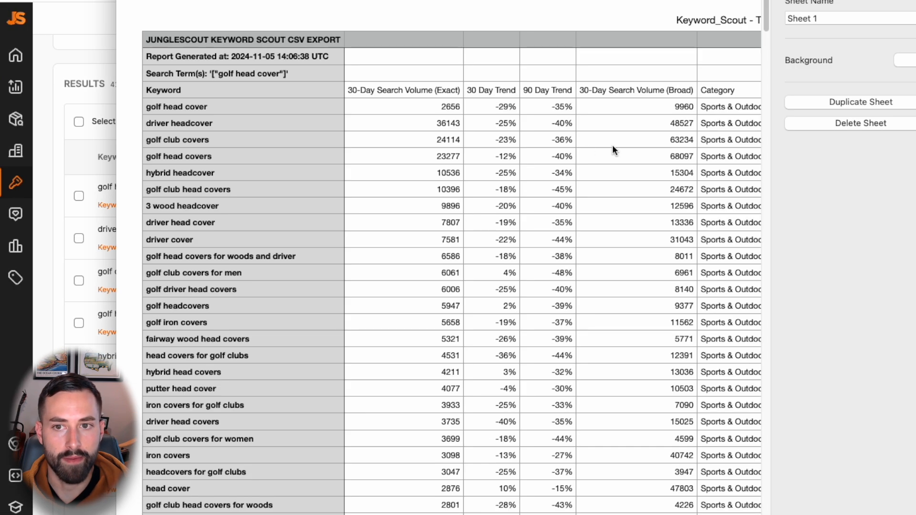
pyautogui.press('alt+super+i')
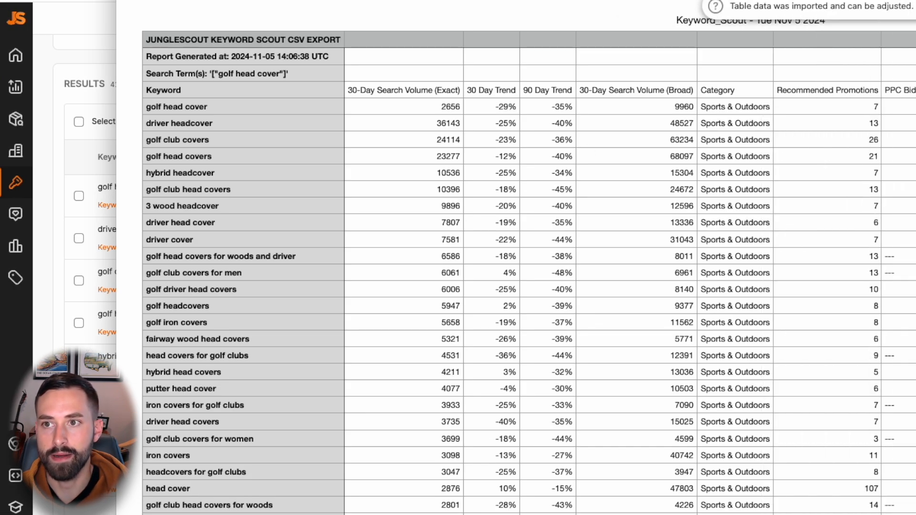
pyautogui.moveTo(716, 1); pyautogui.dragTo(608, 1)
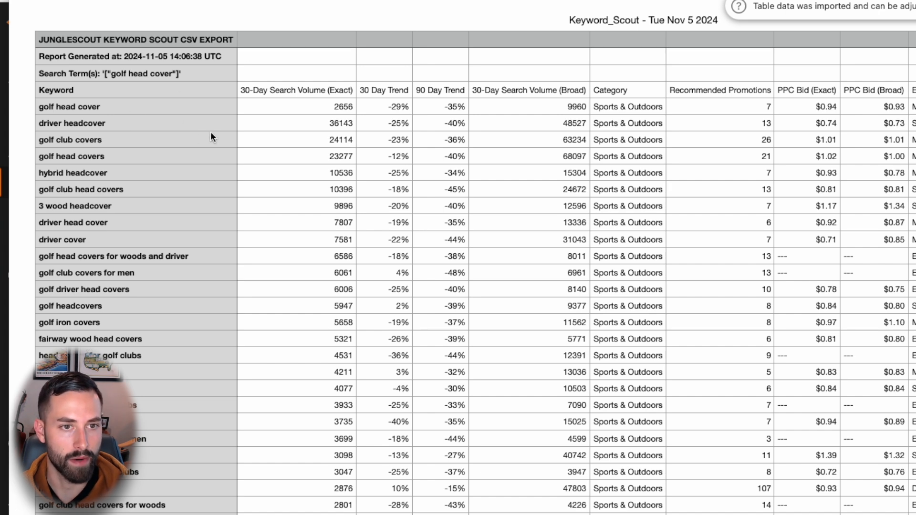
# Step: Switch to Amazon Seller Central and open the Add Products page of the catalog
pyautogui.click(4, 99)
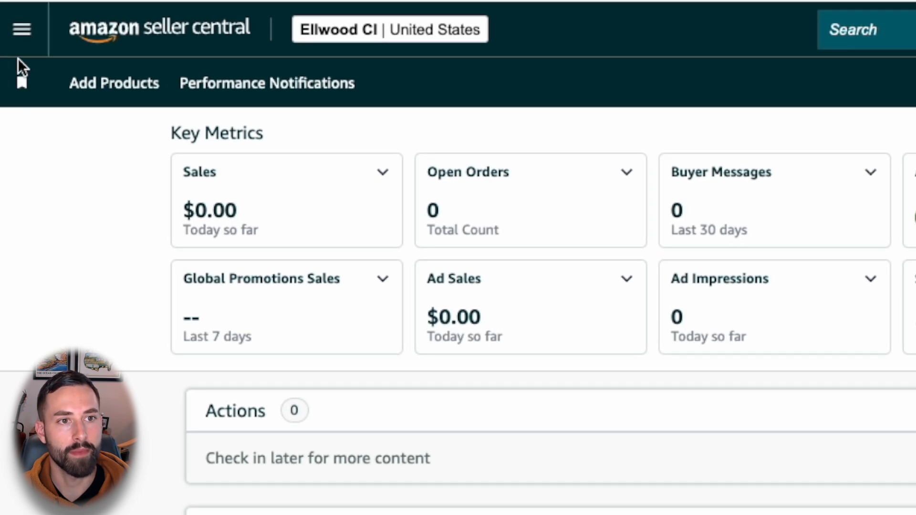
pyautogui.click(23, 38)
pyautogui.moveTo(78, 93)
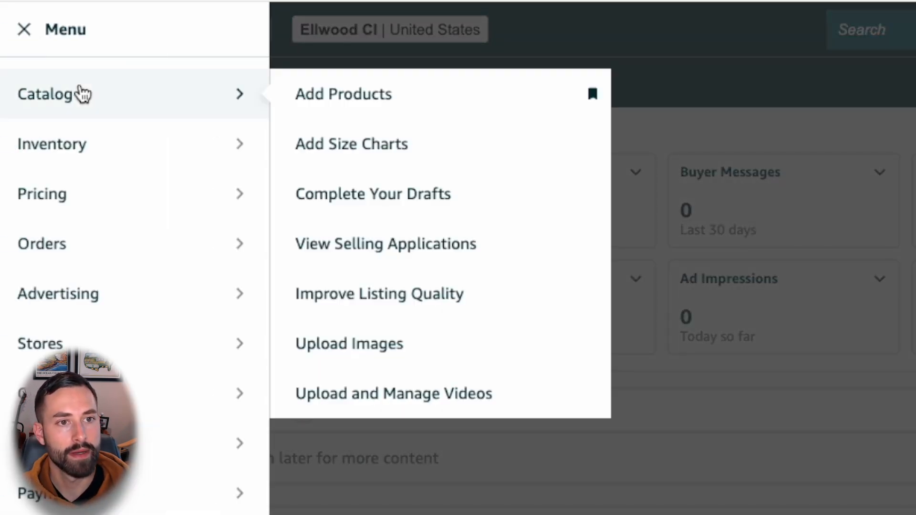
pyautogui.click(429, 98)
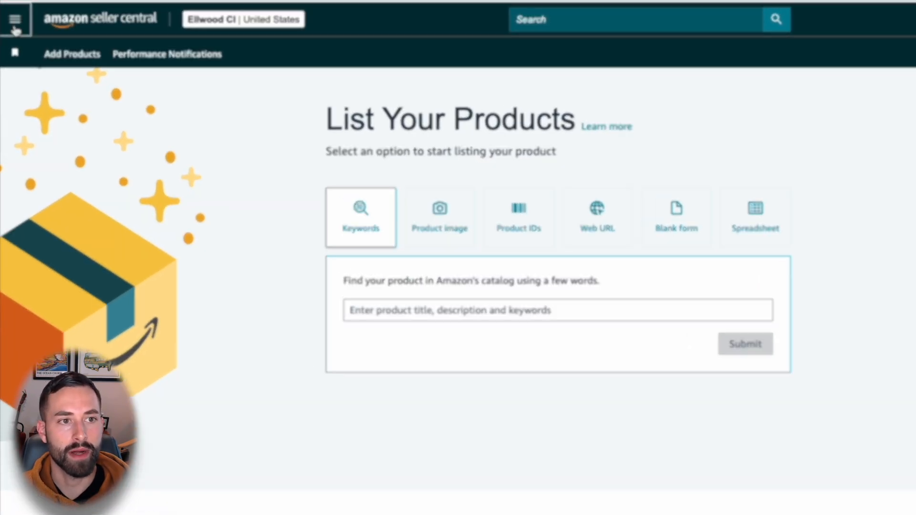
pyautogui.click(14, 18)
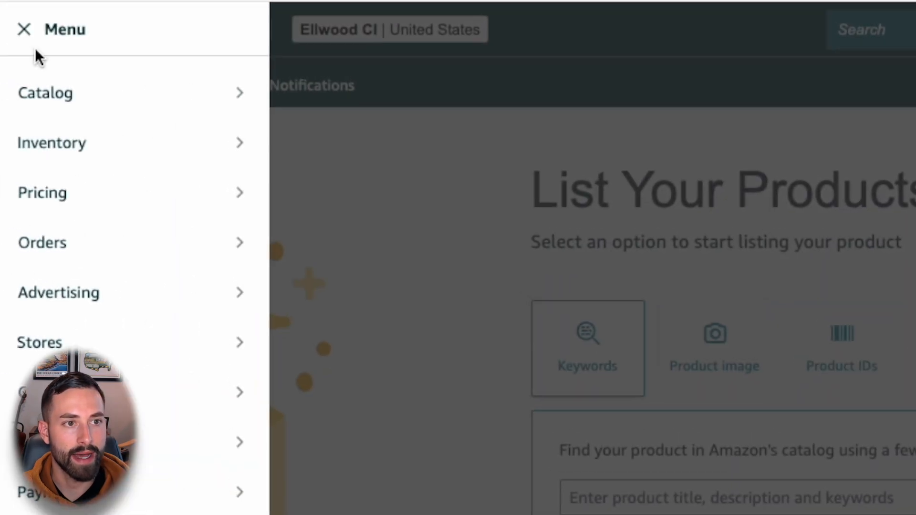
pyautogui.moveTo(127, 94)
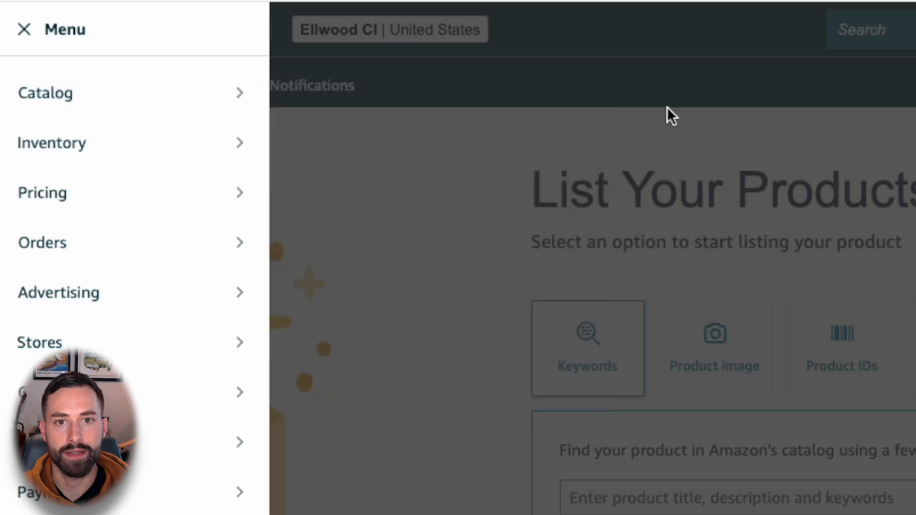
pyautogui.click(382, 145)
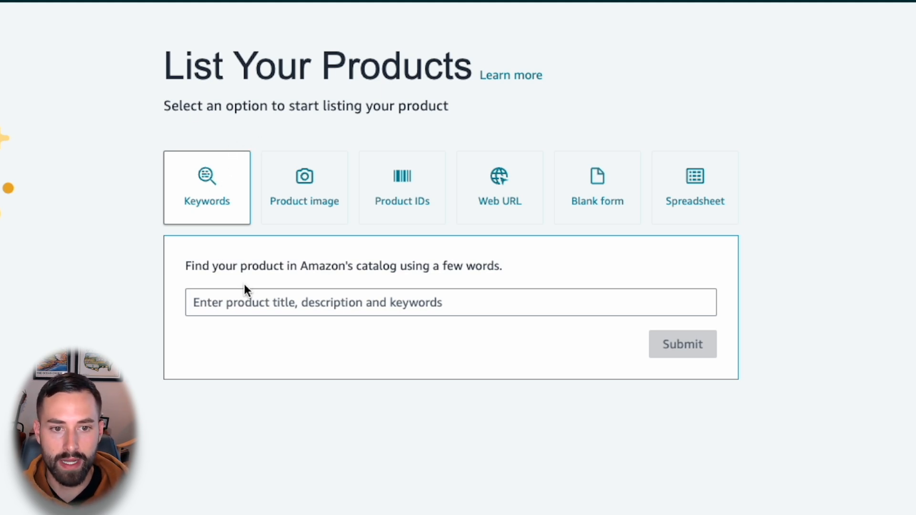
# Step: Examine the product listing options: Keywords, Product image, Product IDs, Web URL, Blank form and Spreadsheet
pyautogui.click(244, 308)
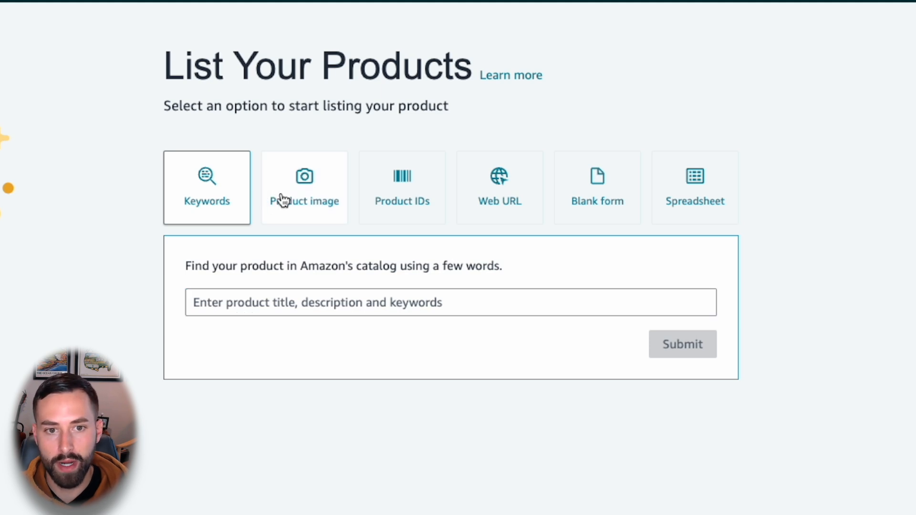
pyautogui.click(295, 201)
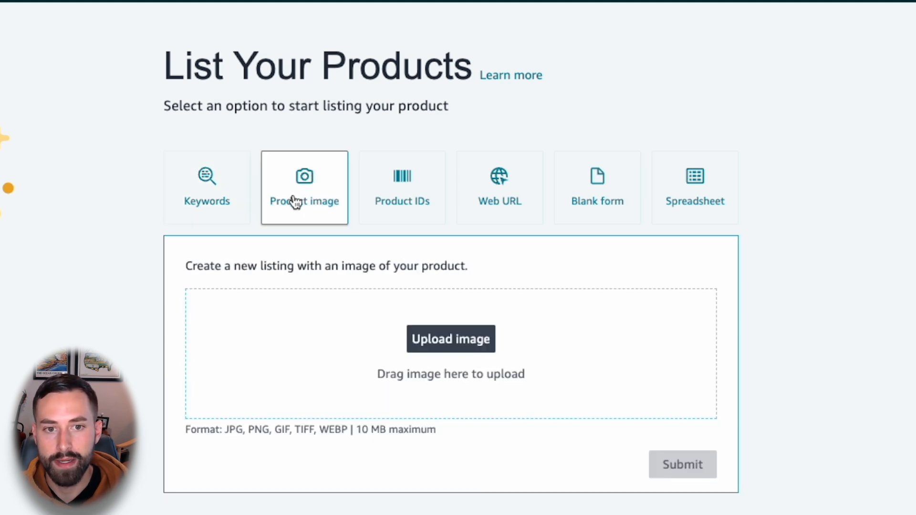
pyautogui.click(382, 202)
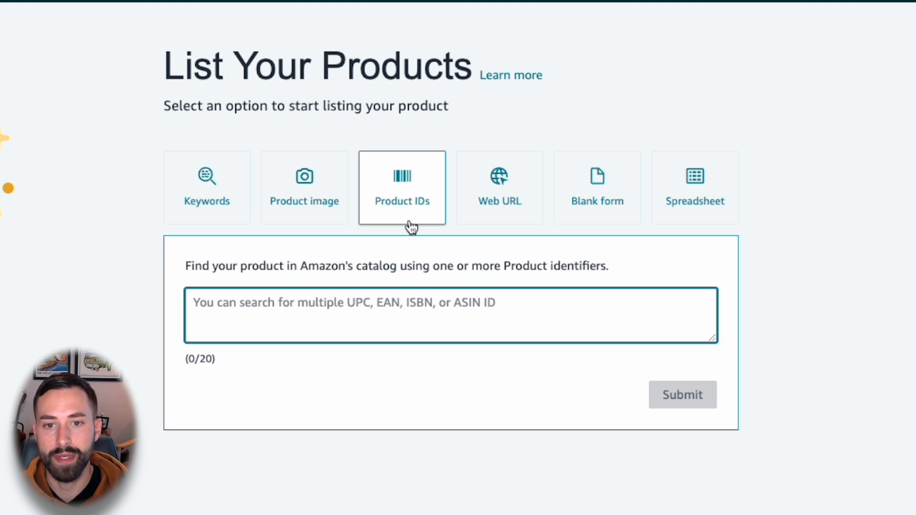
pyautogui.click(483, 207)
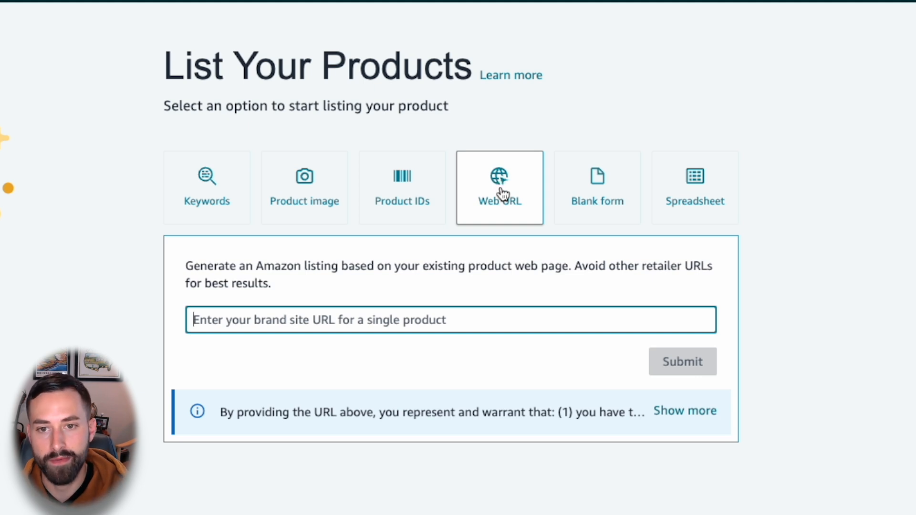
pyautogui.click(582, 203)
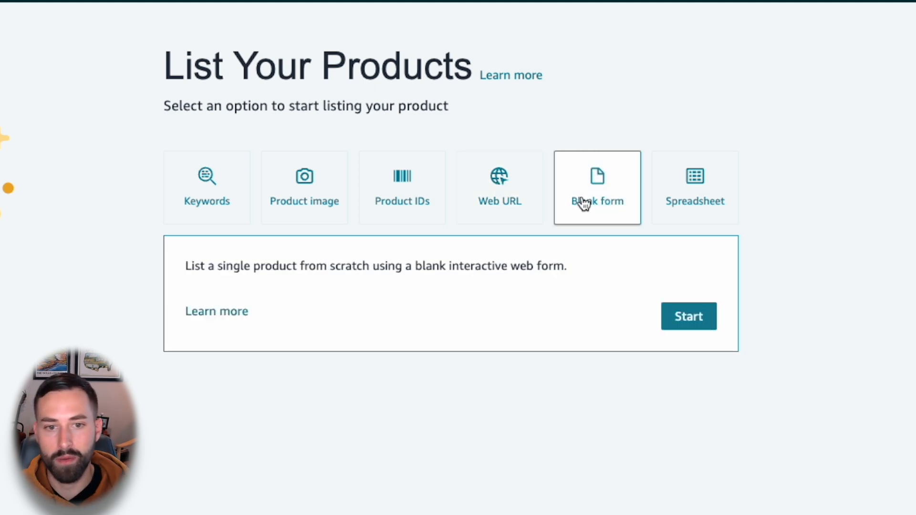
pyautogui.click(681, 203)
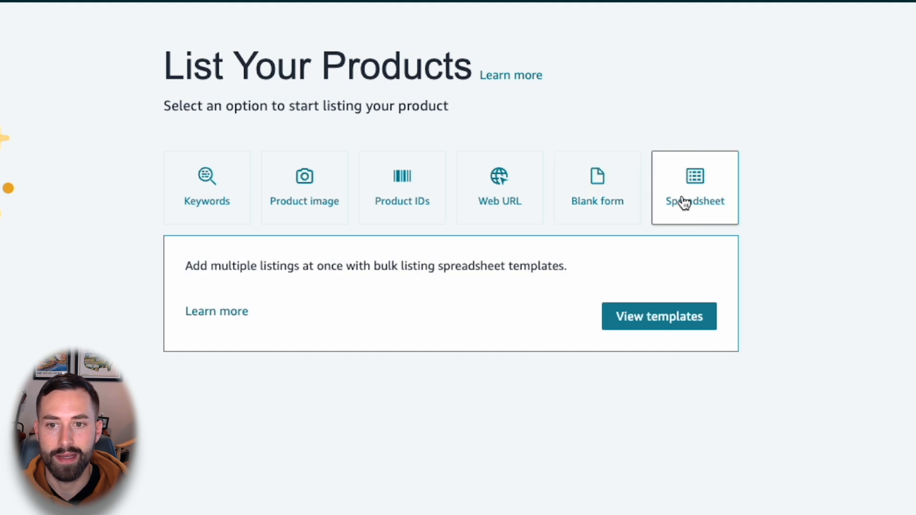
pyautogui.click(310, 213)
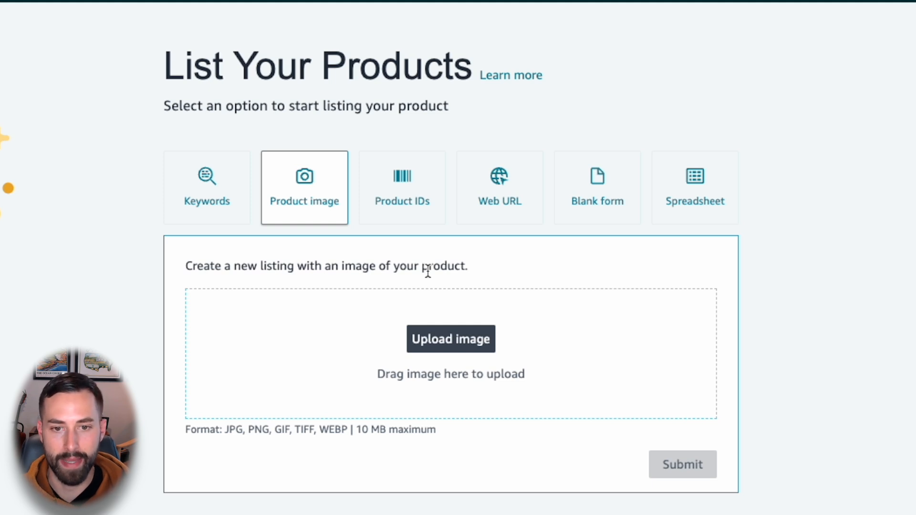
pyautogui.click(221, 199)
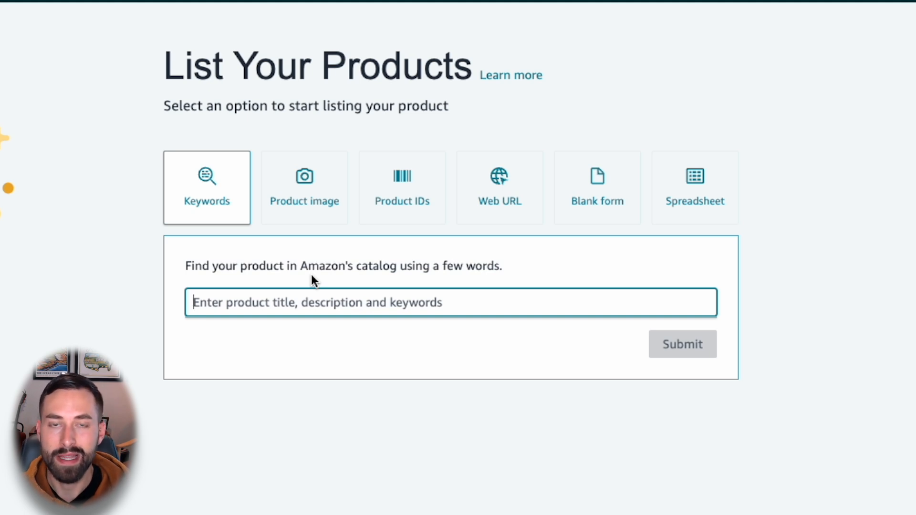
# Step: Start a listing from a product image, uploading and submitting the head cover photo 22ee7d8e3c406d8b761939fdc606db24.jpg
pyautogui.click(308, 206)
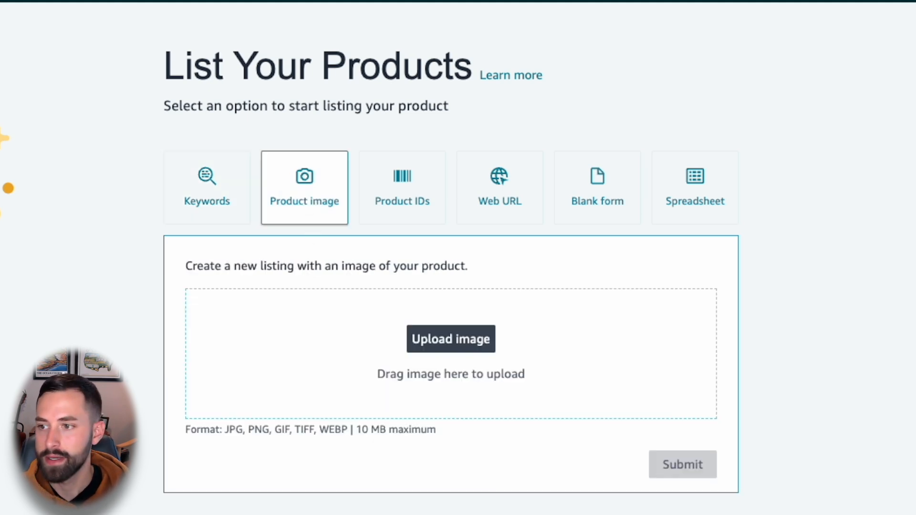
pyautogui.moveTo(811, 267); pyautogui.dragTo(440, 334)
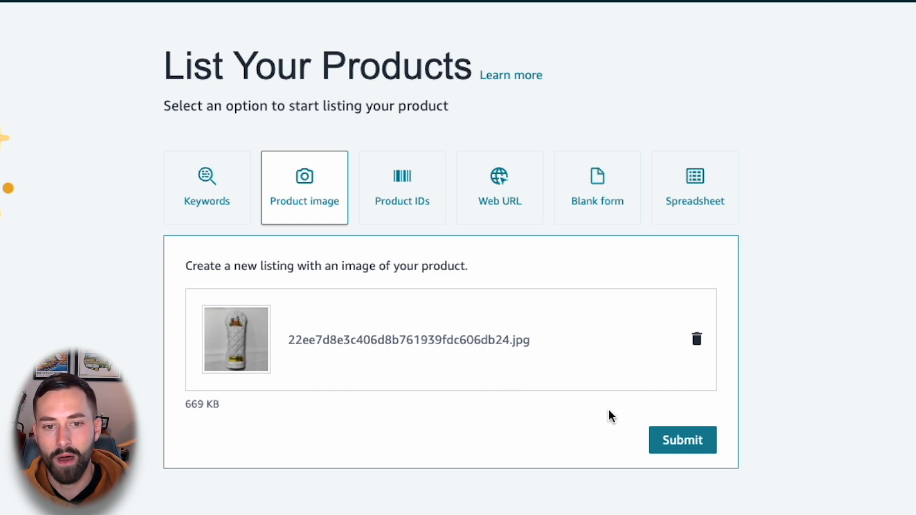
pyautogui.click(686, 450)
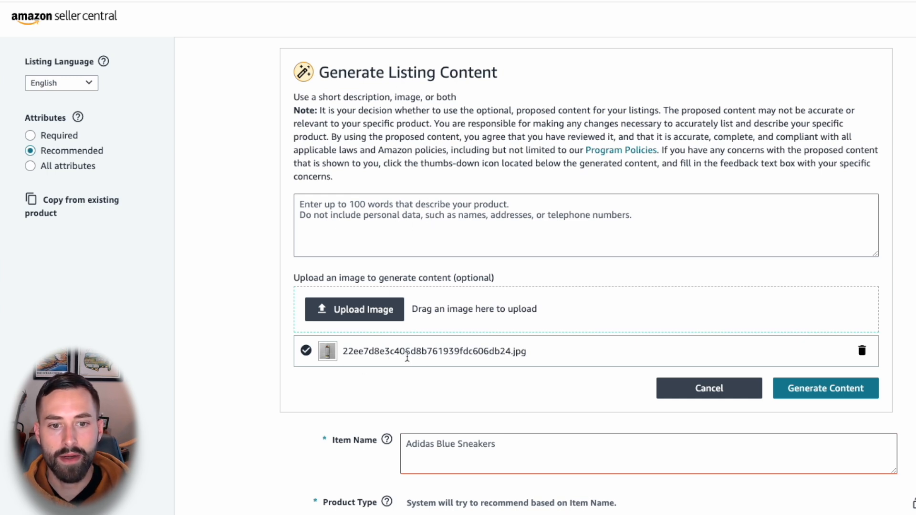
# Step: Begin the product description for content generation with "golf head cover for driver, white quilted design, cigar/whiskey logo,"
pyautogui.click(360, 223)
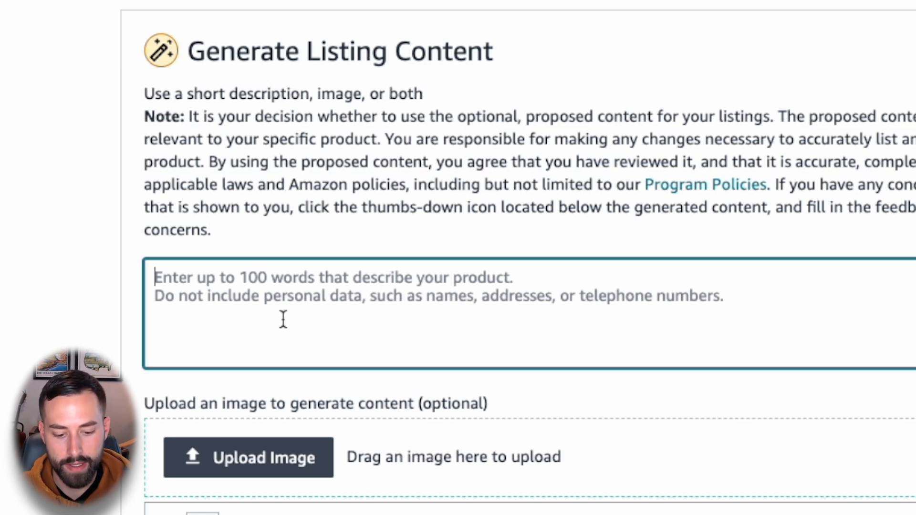
pyautogui.write('golf ')
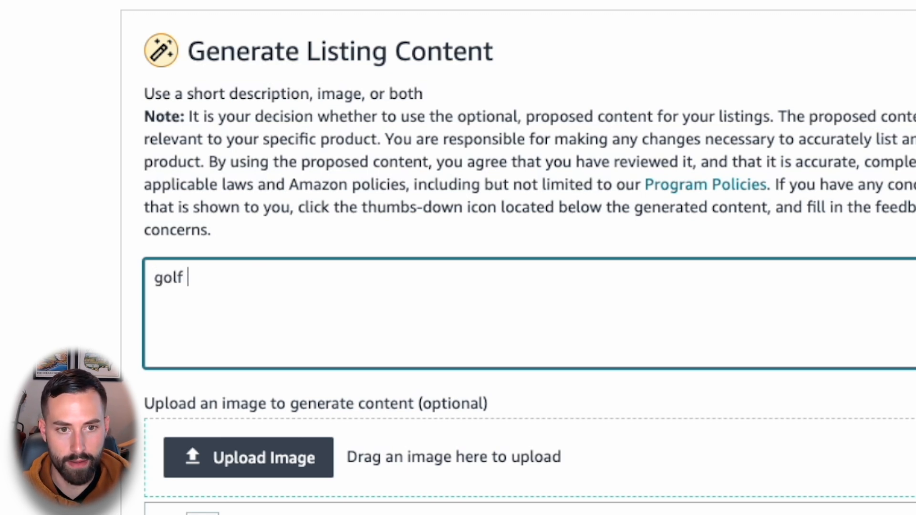
pyautogui.write('head cover for dr')
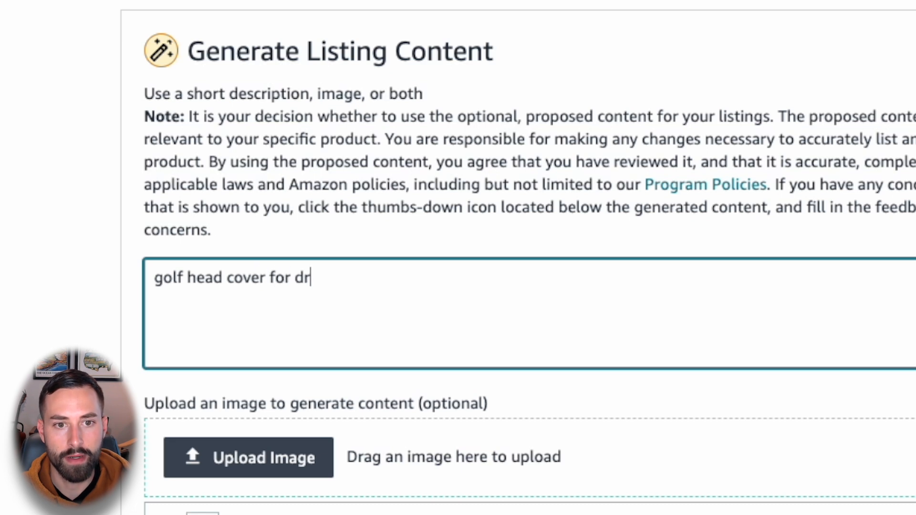
pyautogui.write('iver, white quilte')
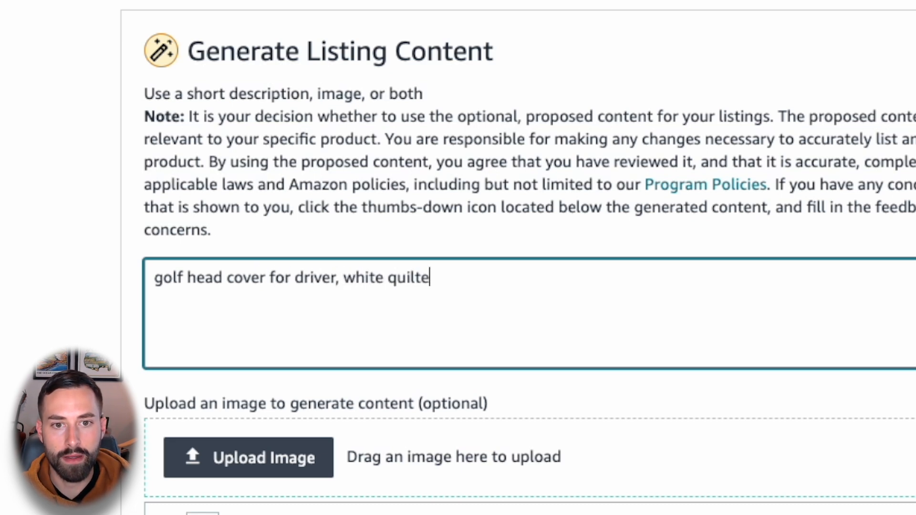
pyautogui.write('d design')
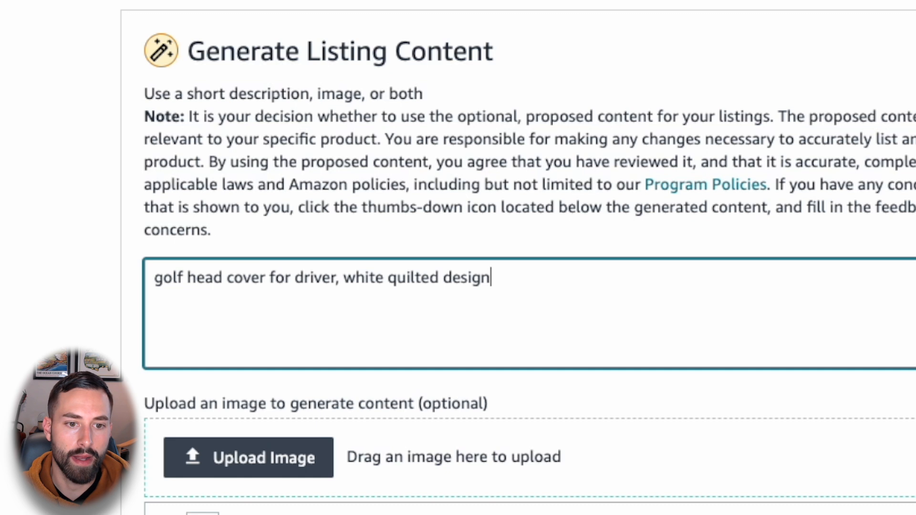
pyautogui.write(', cigar/whiskey logo,')
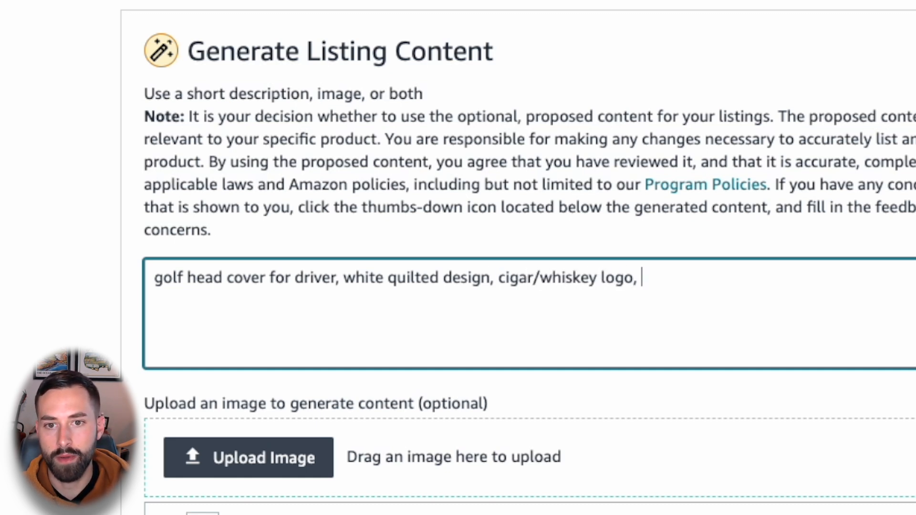
pyautogui.write(' solf felt ')
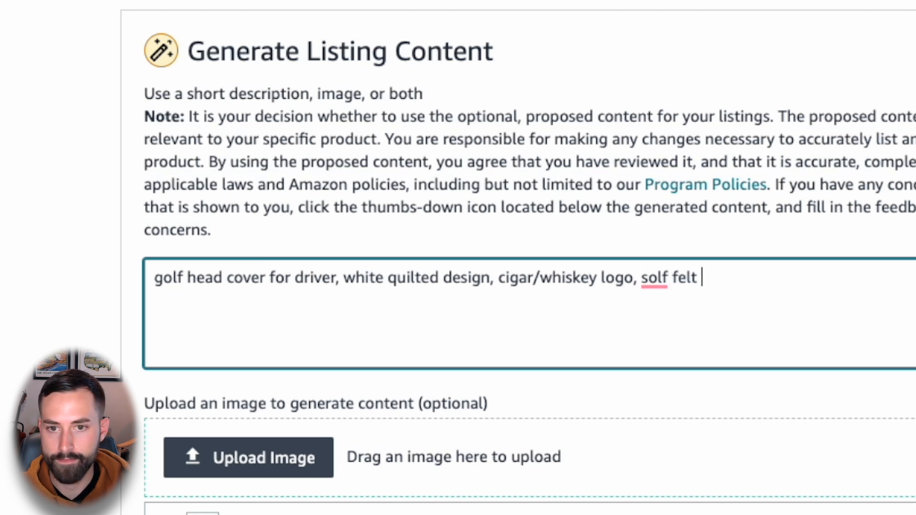
pyautogui.write('inside to protect')
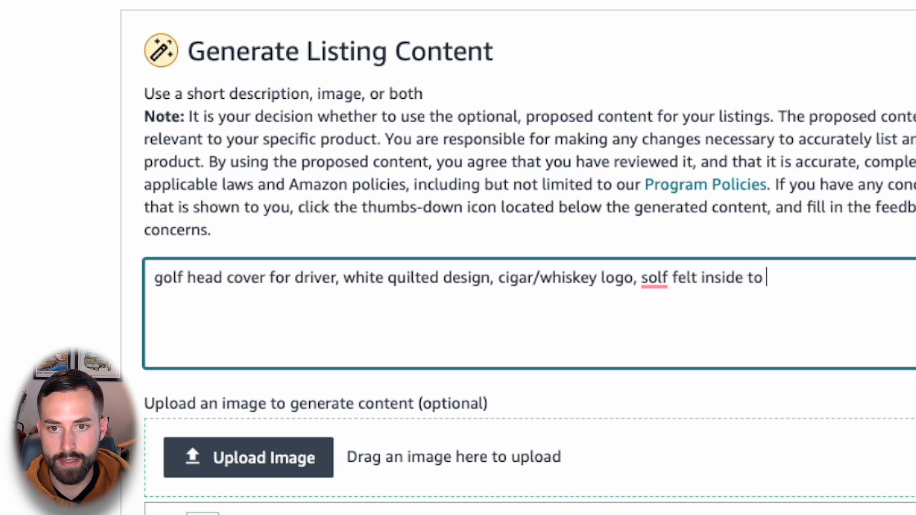
pyautogui.write(' driver')
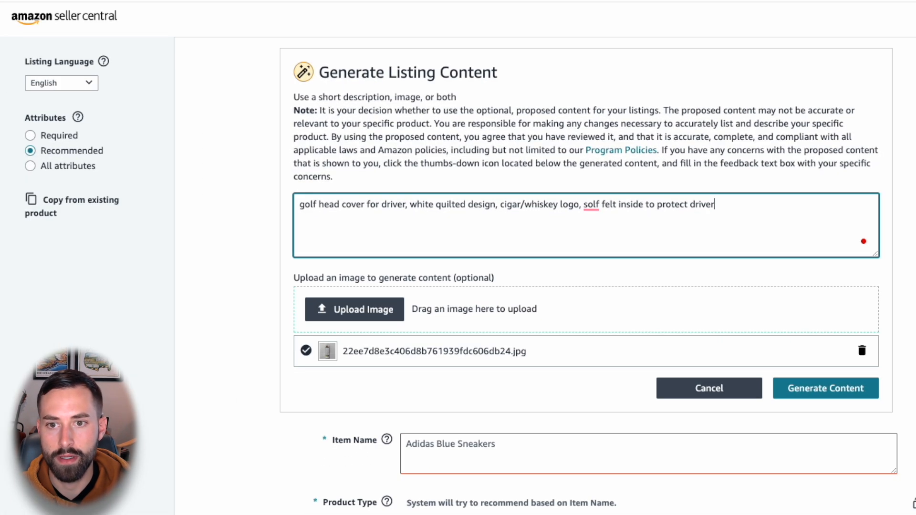
pyautogui.write(' from weather, ')
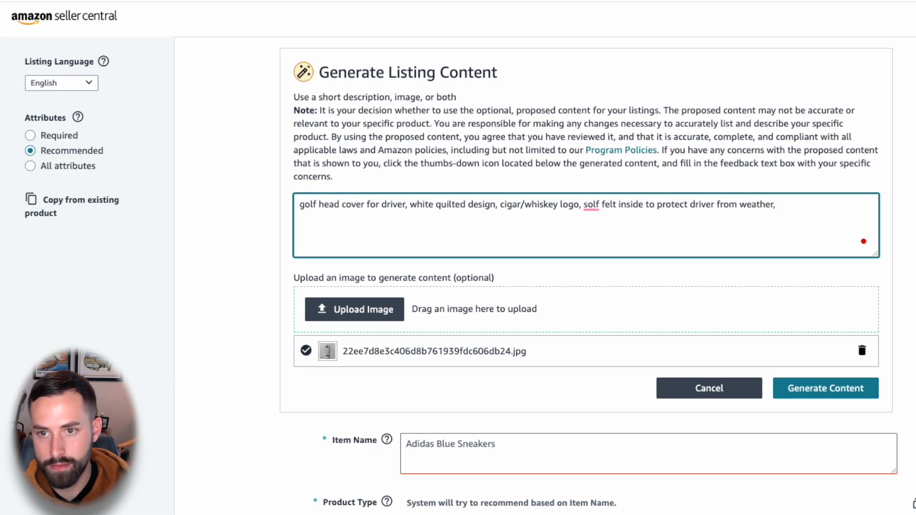
pyautogui.write('scratc')
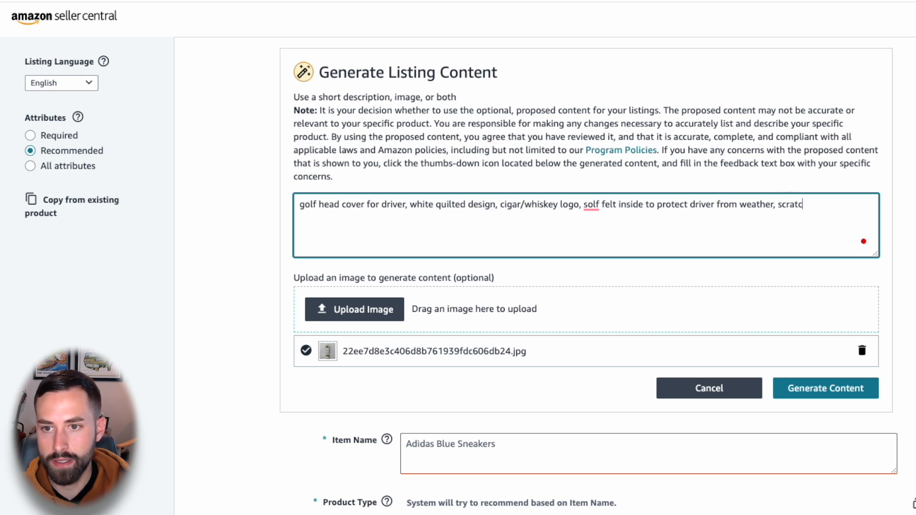
pyautogui.write('hes, and dust')
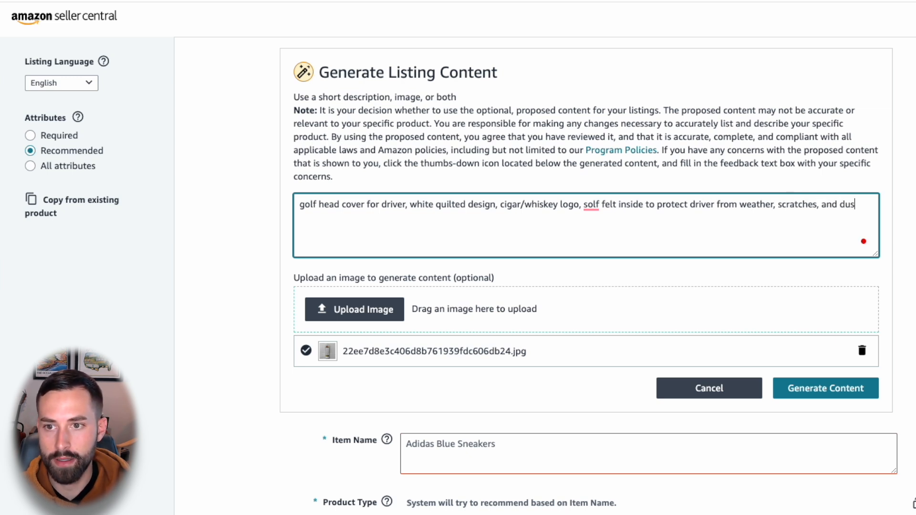
# Step: Continue the product description with "soft felt inside to protect driver from weather, scratches, and dust", correcting any misspelled word
pyautogui.moveTo(598, 210)
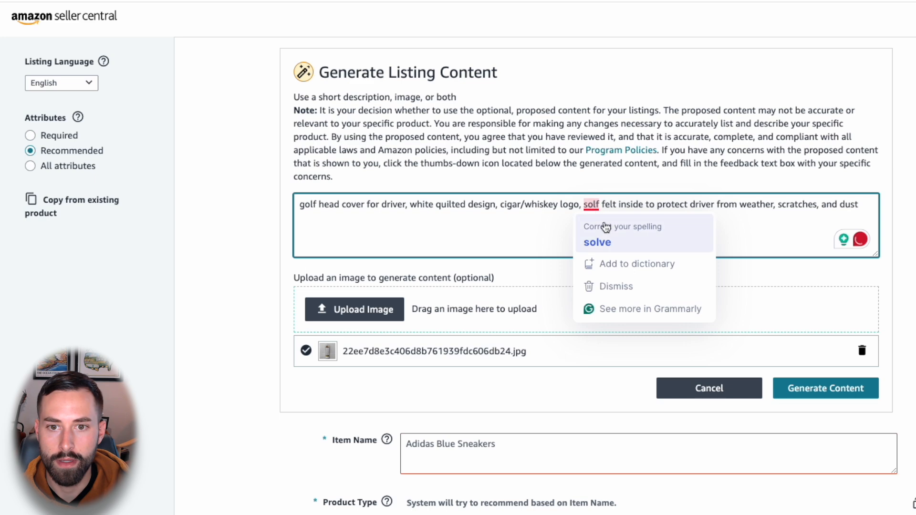
pyautogui.click(597, 241)
pyautogui.write('soft')
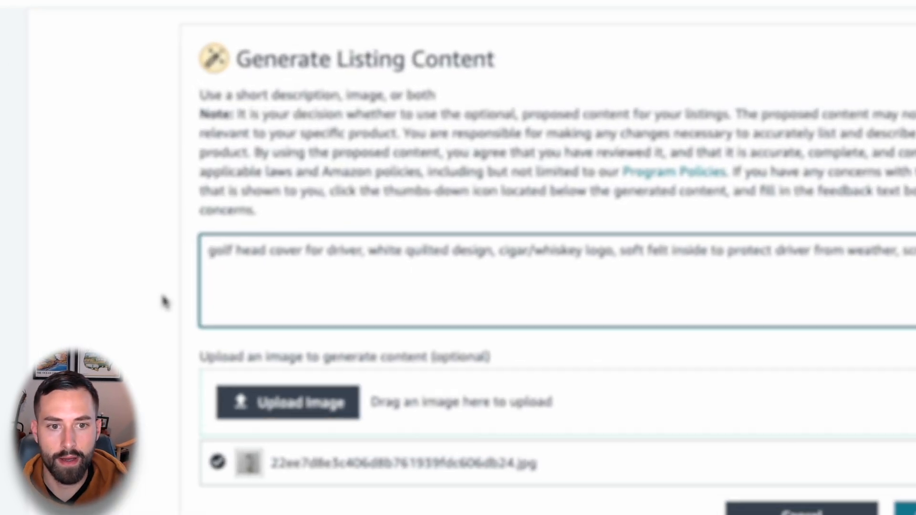
# Step: Add two label lines below the product description: "item dimensions:" and "product dimensions:"
pyautogui.rightClick(245, 234)
pyautogui.click(75, 253)
pyautogui.click(331, 309)
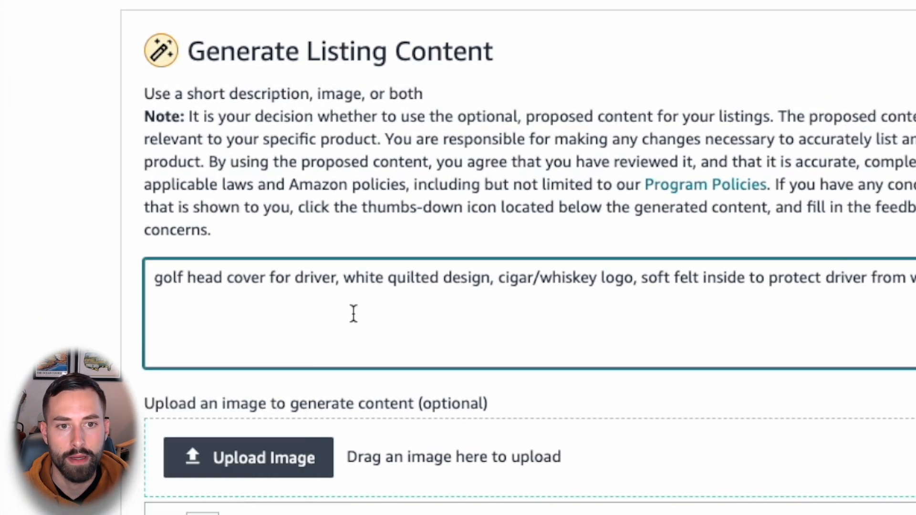
pyautogui.write('item di')
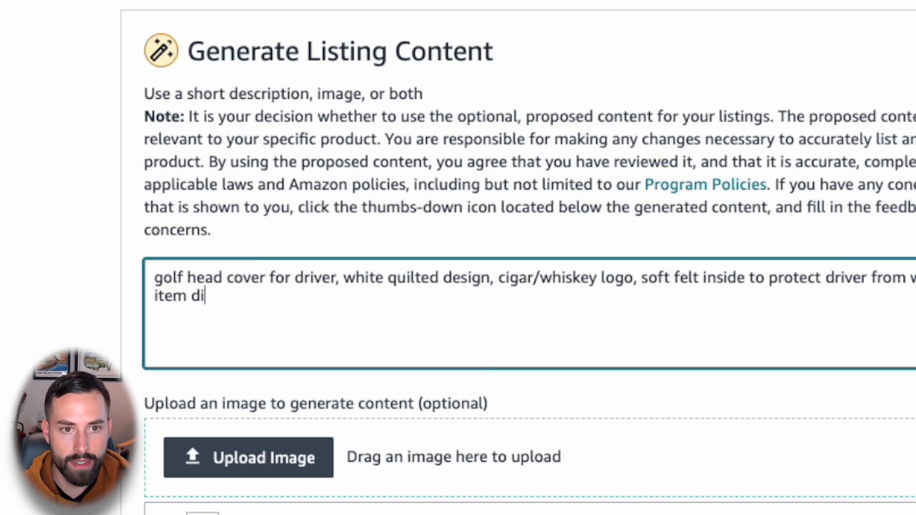
pyautogui.write('mensions:')
pyautogui.press('Return')
pyautogui.write('product dimenszion')
pyautogui.press('BackSpace')
pyautogui.press('BackSpace')
pyautogui.press('BackSpace')
pyautogui.press('BackSpace')
pyautogui.write('ions:')
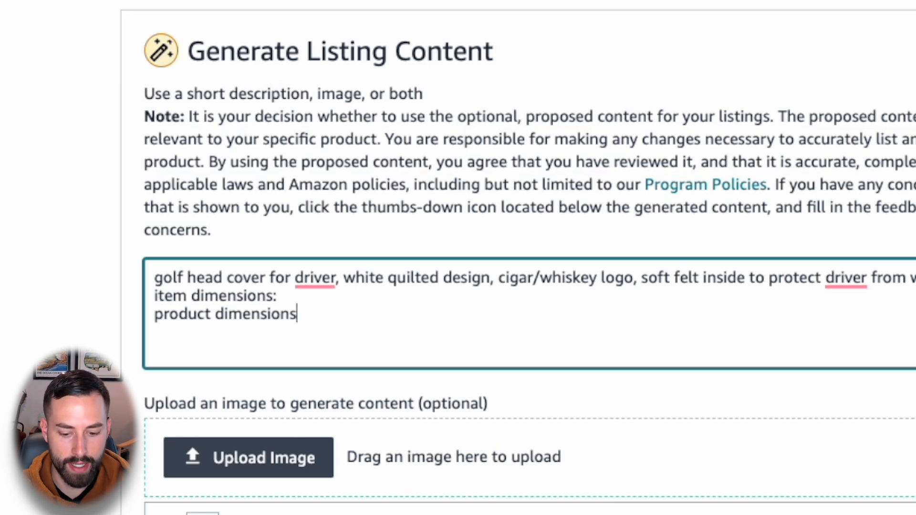
# Step: Change the label "product dimensions" in the description to "packaging dimensions"
pyautogui.click(277, 296)
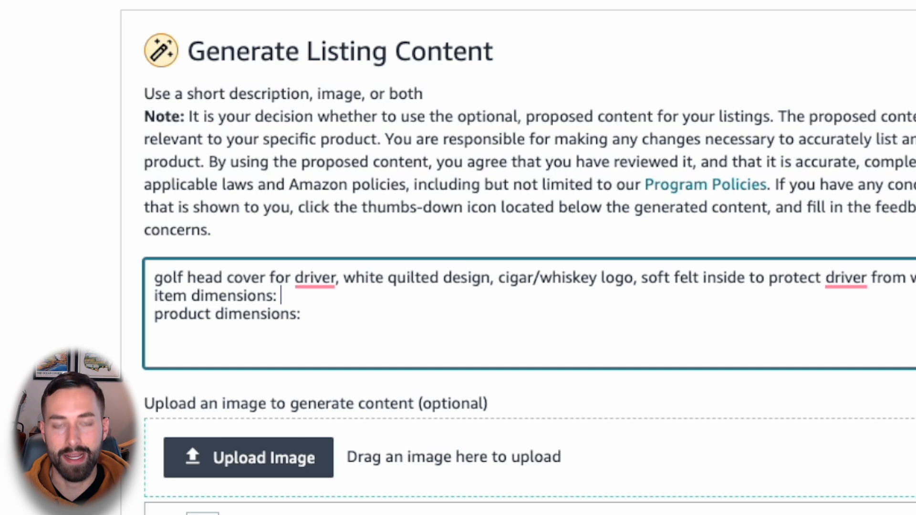
pyautogui.doubleClick(198, 316)
pyautogui.write('packaging')
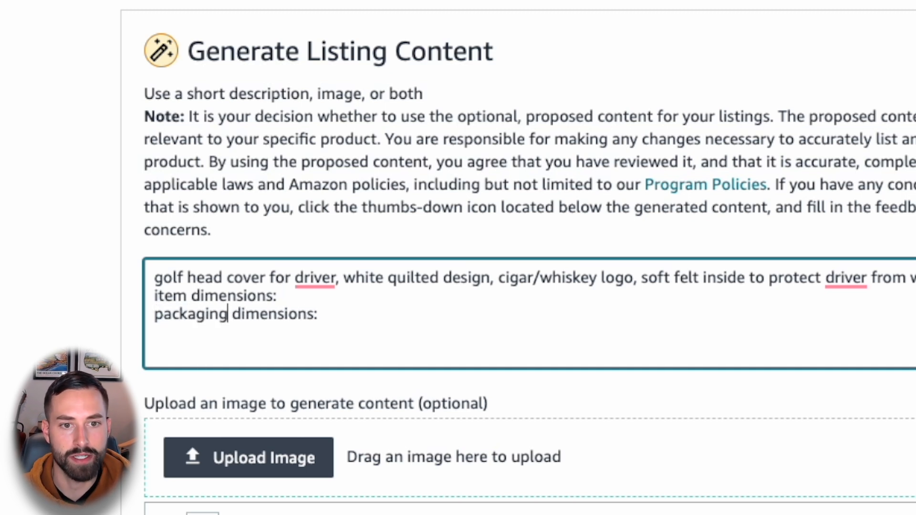
# Step: Enter 12"x4"x2" as the item dimensions in the product description
pyautogui.click(312, 296)
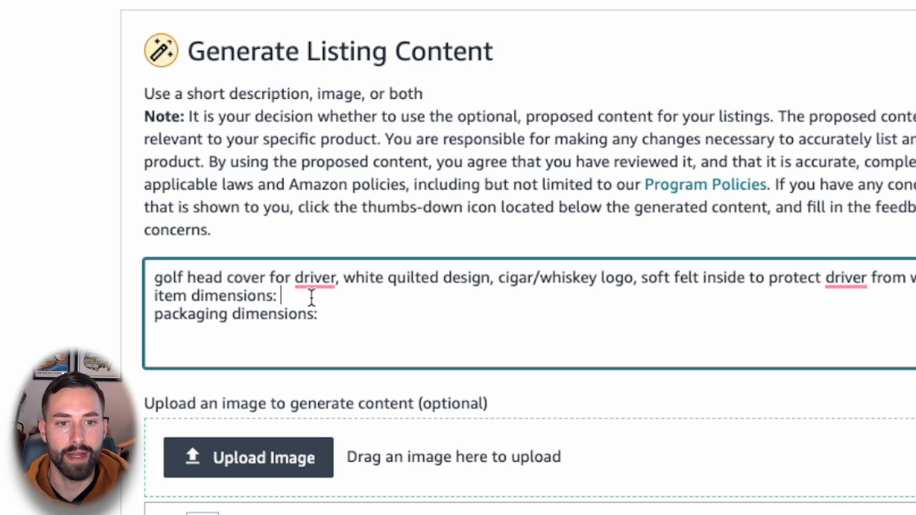
pyautogui.click(338, 326)
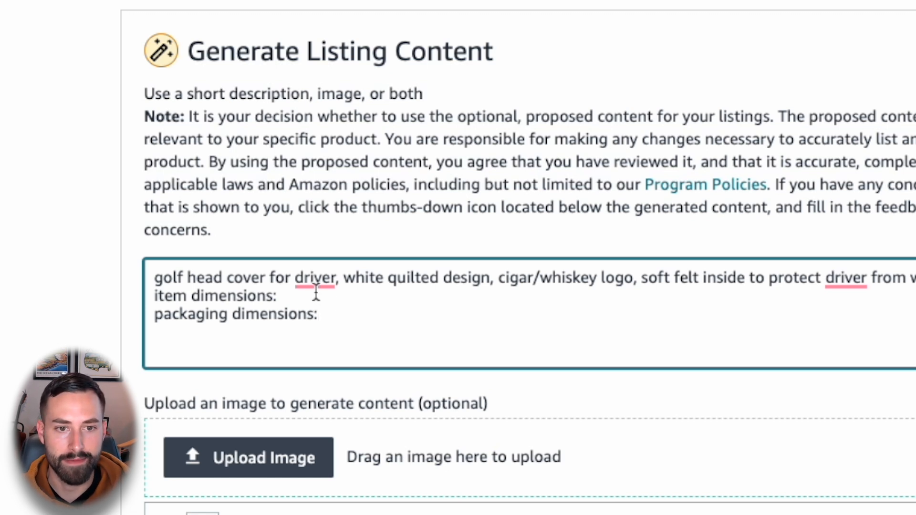
pyautogui.write('12"x4"x')
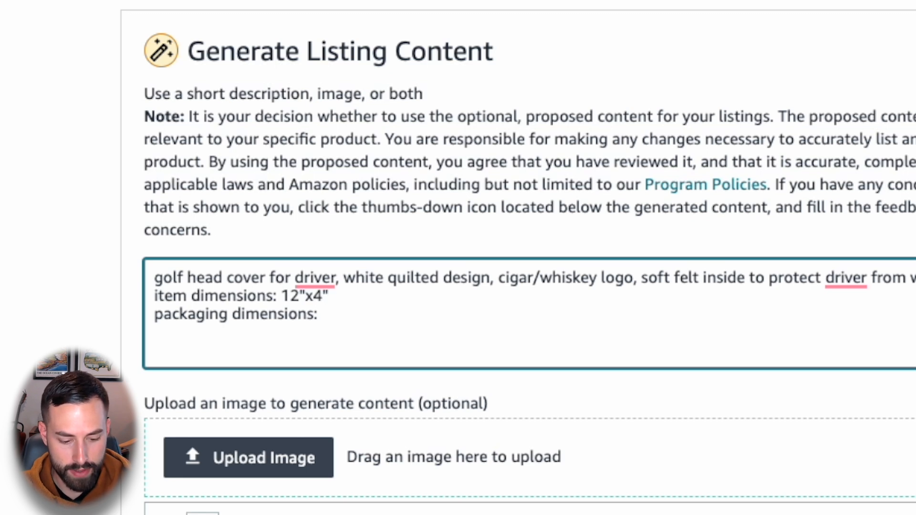
pyautogui.write('2"')
pyautogui.press('Down')
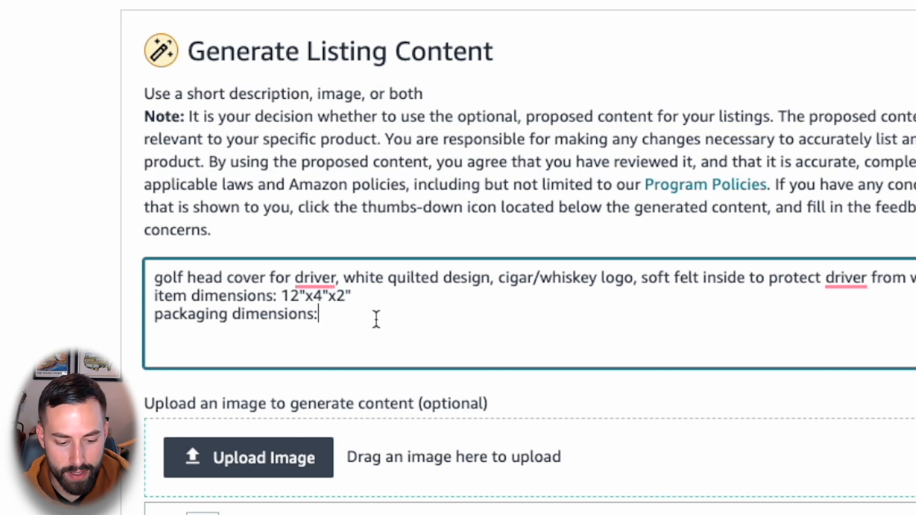
# Step: Enter 12.5"x4.5"x2" as the packaging dimensions and generate the listing content from the description and photo
pyautogui.write('12.54"')
pyautogui.press('BackSpace')
pyautogui.press('BackSpace')
pyautogui.write('"x4.5"x2"')
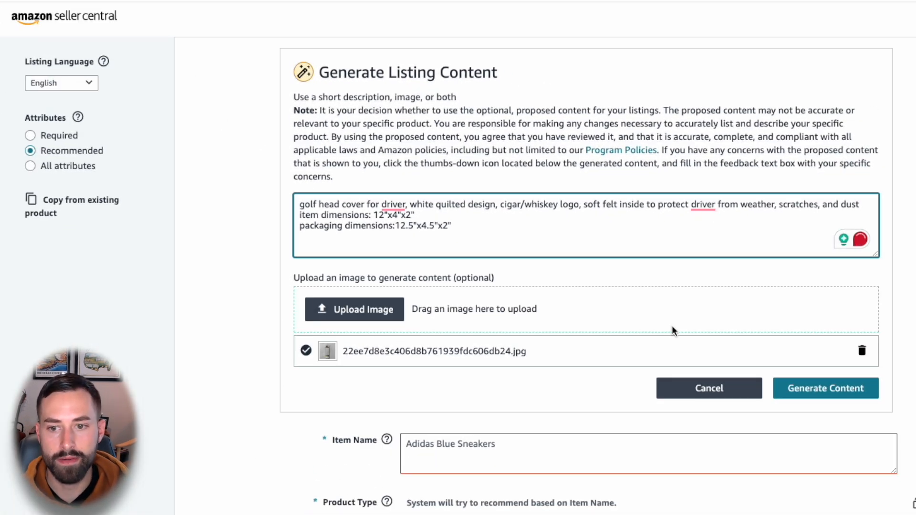
pyautogui.click(831, 388)
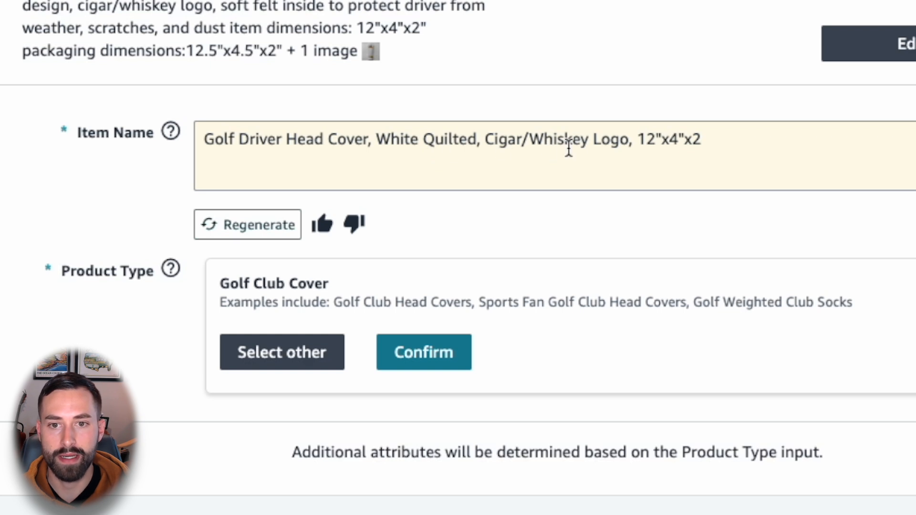
# Step: Complete the end of the generated item name with the missing inch mark and "(1 Head Cover)"
pyautogui.click(711, 141)
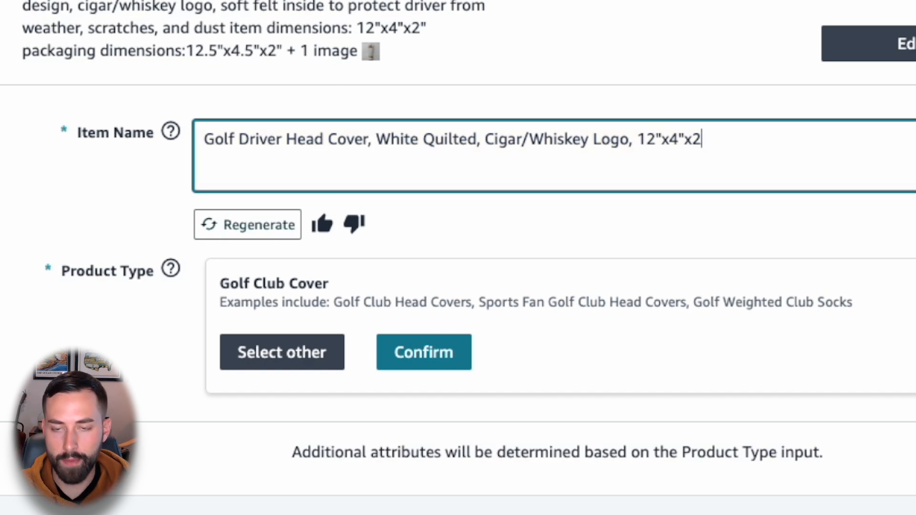
pyautogui.write('"')
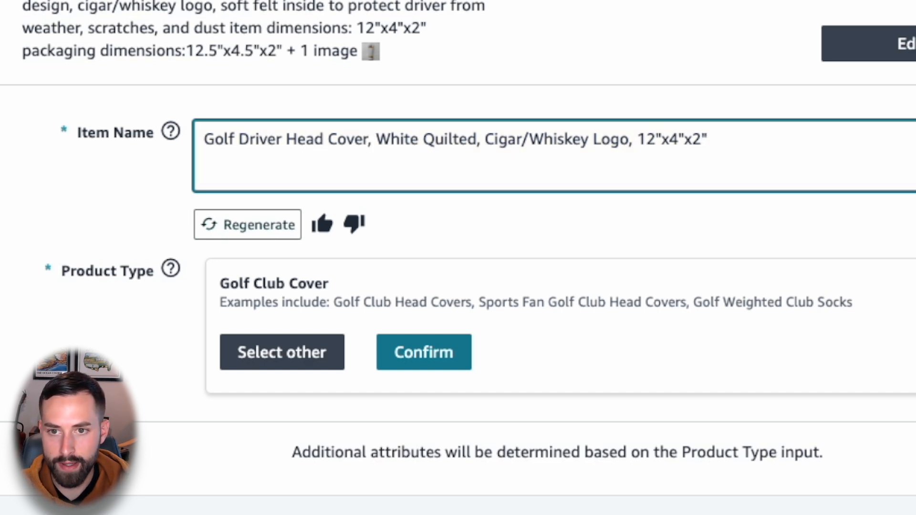
pyautogui.write(' (1')
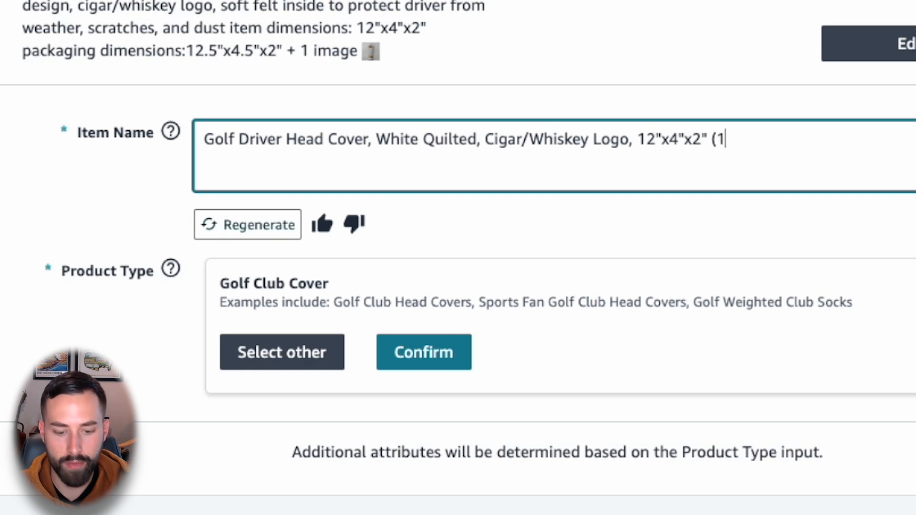
pyautogui.write(' head cover)')
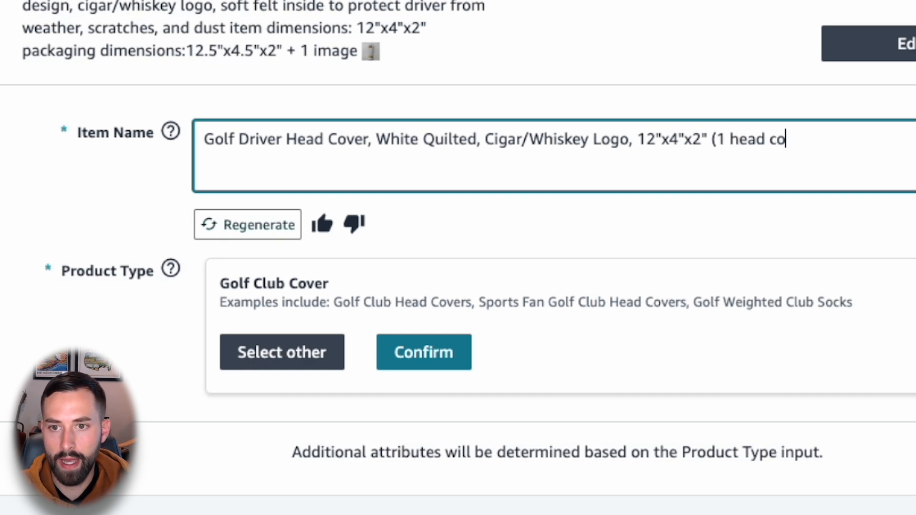
pyautogui.press('BackSpace')
pyautogui.press('BackSpace')
pyautogui.press('BackSpace')
pyautogui.press('BackSpace')
pyautogui.press('BackSpace')
pyautogui.press('BackSpace')
pyautogui.press('BackSpace')
pyautogui.press('BackSpace')
pyautogui.press('BackSpace')
pyautogui.press('BackSpace')
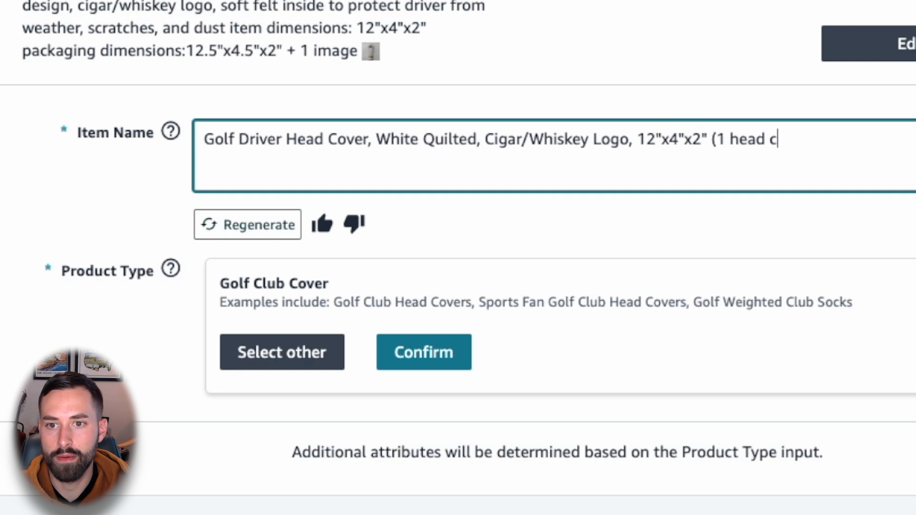
pyautogui.write('Head Cover)')
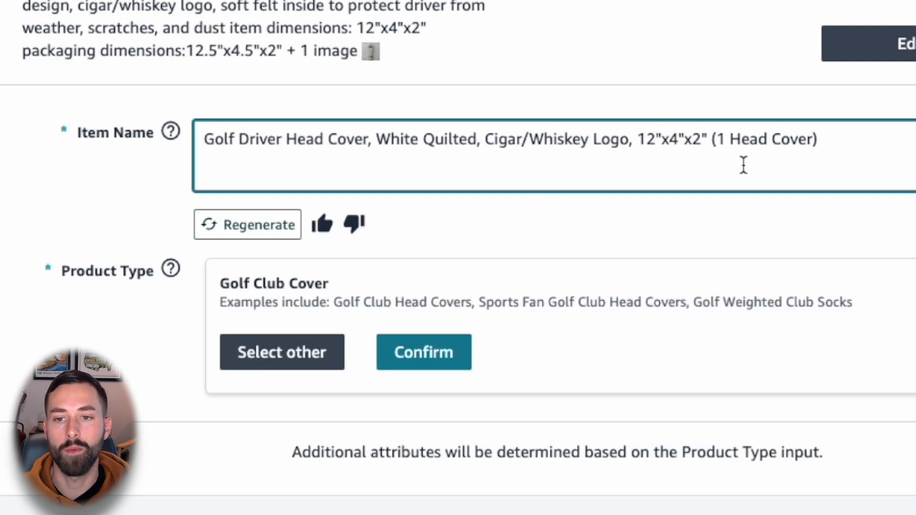
# Step: Insert "Driver" into the item name's parentheses so they read "(1 Driver Head Cover)"
pyautogui.click(730, 150)
pyautogui.write('Driver')
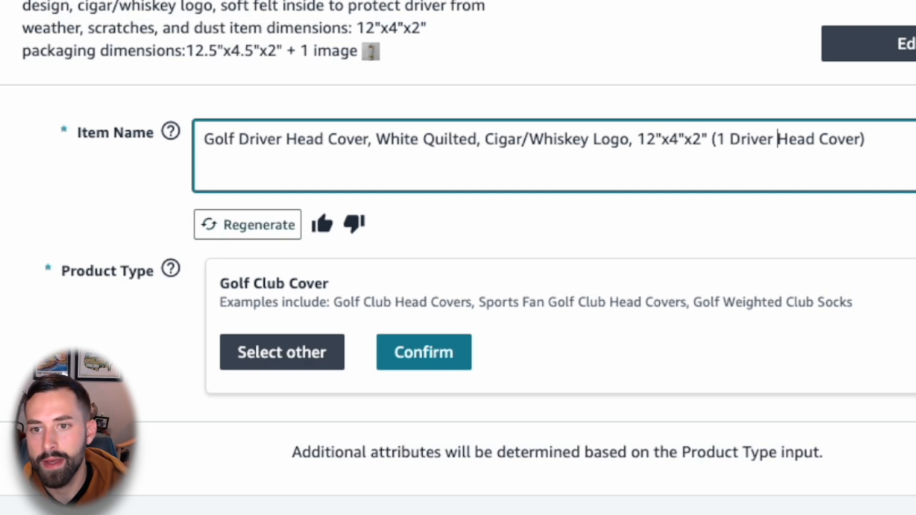
pyautogui.click(823, 160)
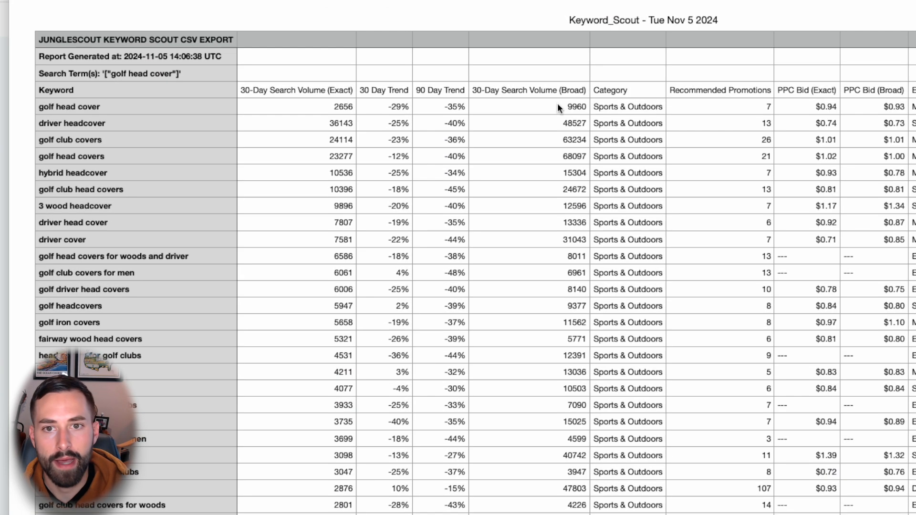
# Step: Insert the keyword "Head Covers for Golf Clubs" from the Keyword Scout sheet after "Golf Driver Head Cover," in the Seller Central item name
pyautogui.moveTo(559, 123); pyautogui.dragTo(562, 290)
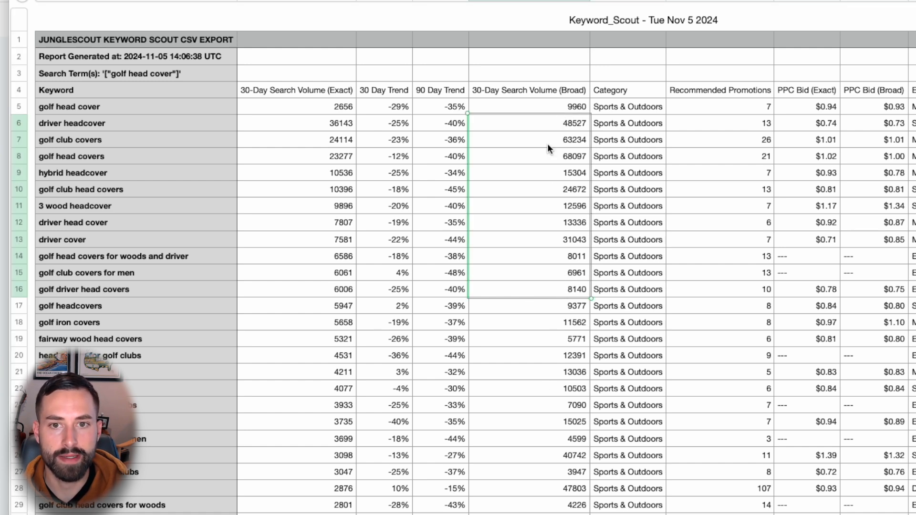
pyautogui.click(148, 121)
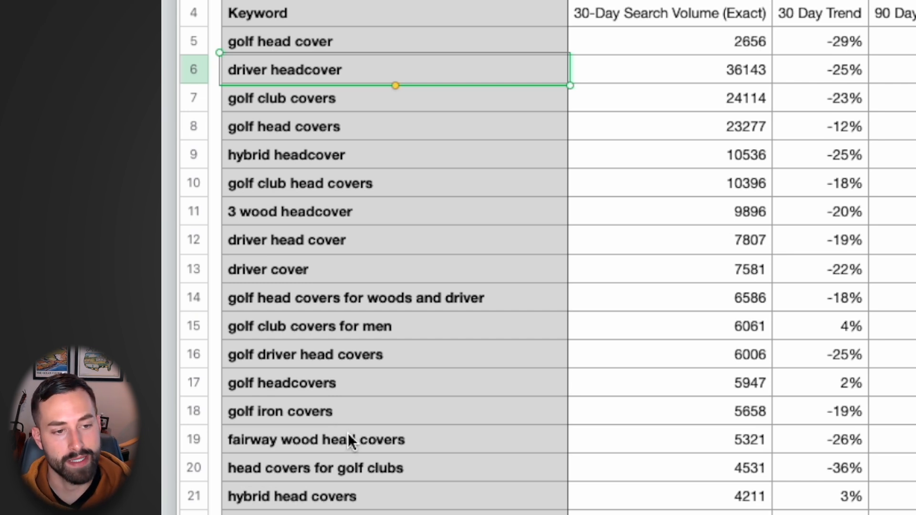
pyautogui.click(341, 468)
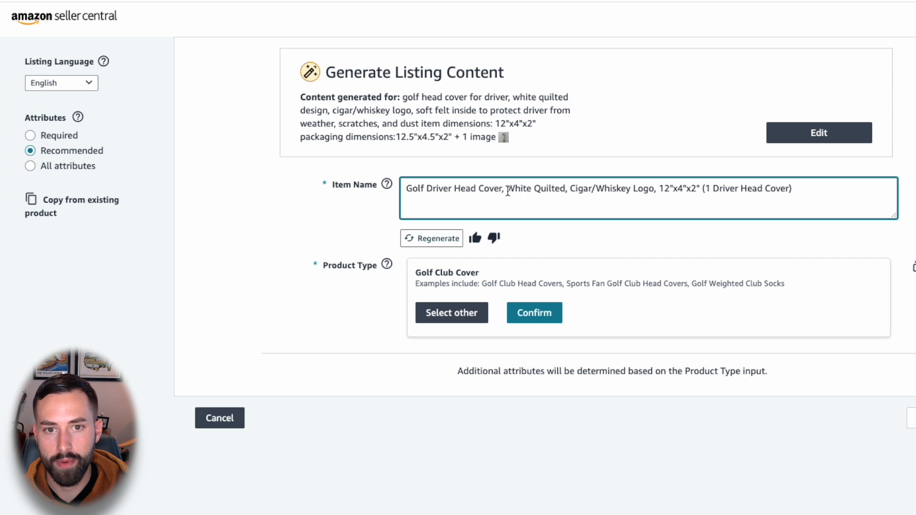
pyautogui.click(507, 189)
pyautogui.write('head covers for golf clubs')
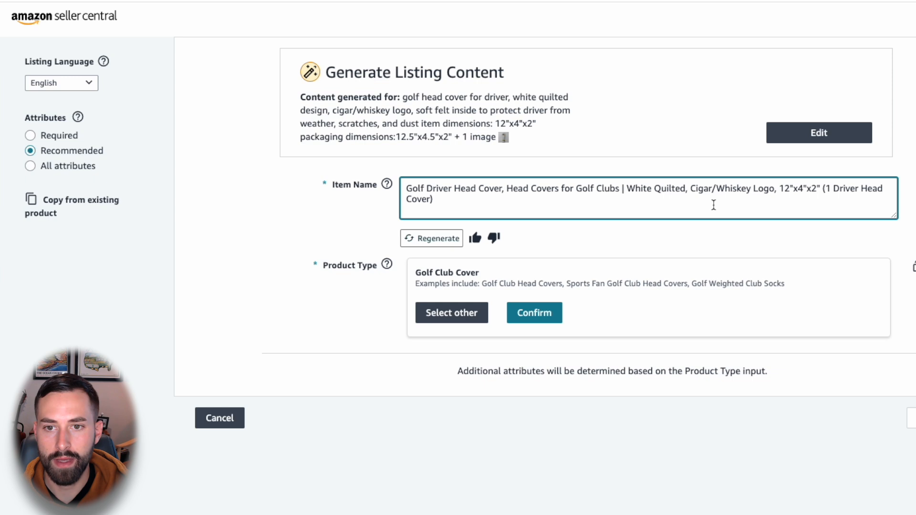
# Step: In the item name, replace the comma before 12"x4"x2" with a "|" separator and add "Leather" after "White Quilted"
pyautogui.click(779, 192)
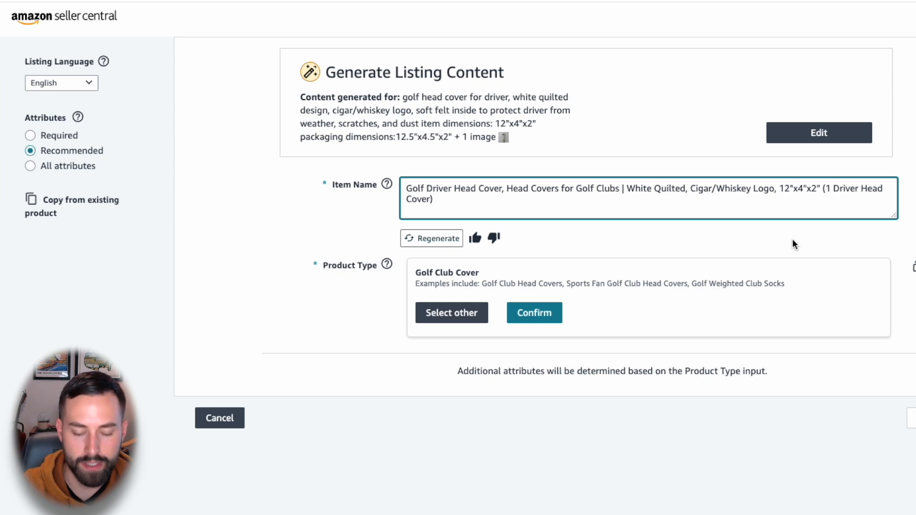
pyautogui.write('|')
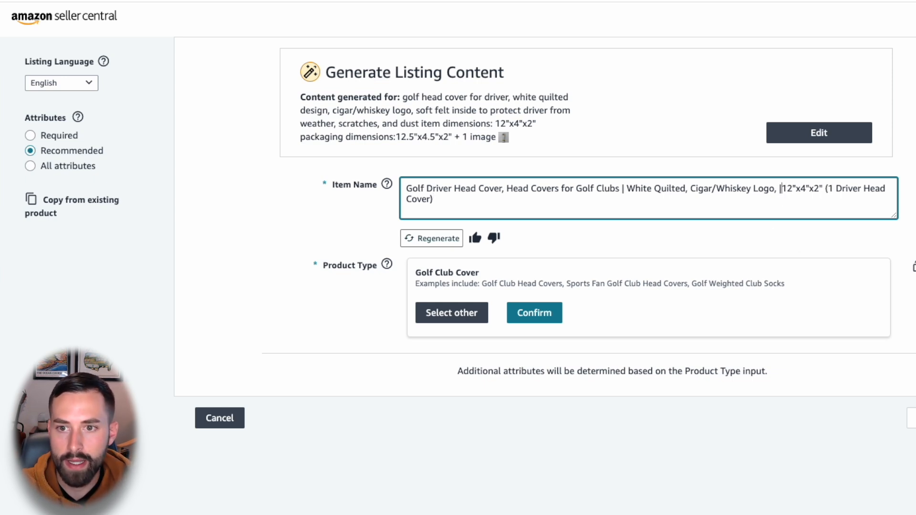
pyautogui.press('BackSpace')
pyautogui.press('BackSpace')
pyautogui.press('BackSpace')
pyautogui.press('BackSpace')
pyautogui.write('|')
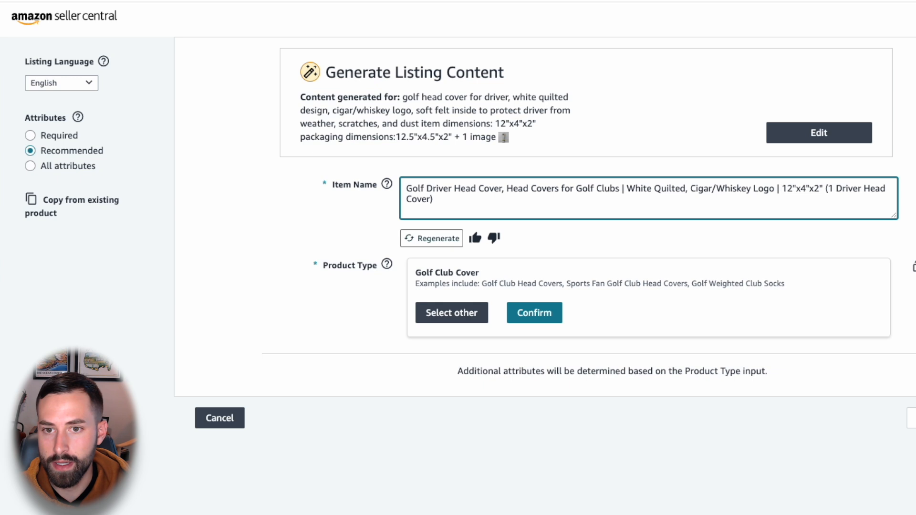
pyautogui.click(687, 191)
pyautogui.write('Leather')
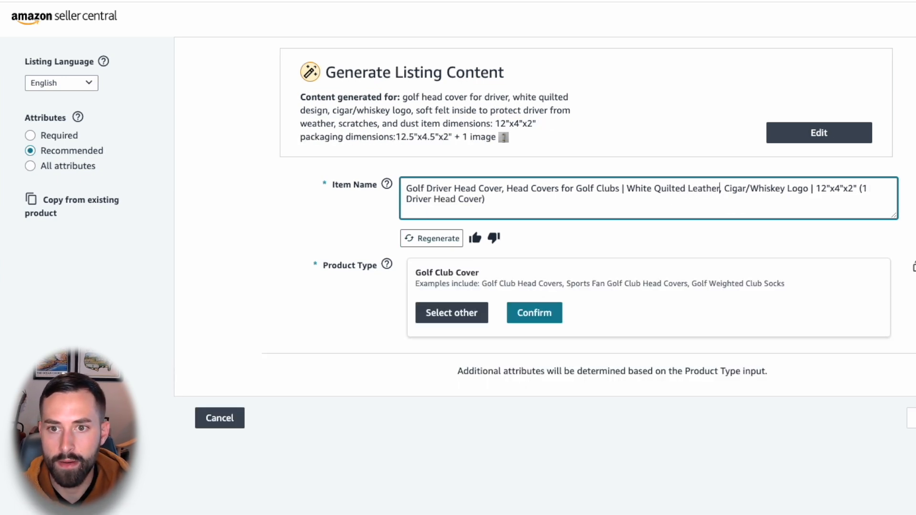
# Step: Insert "Water Resistant," before the 12"x4"x2" dimensions in the item name
pyautogui.moveTo(815, 190); pyautogui.dragTo(808, 243)
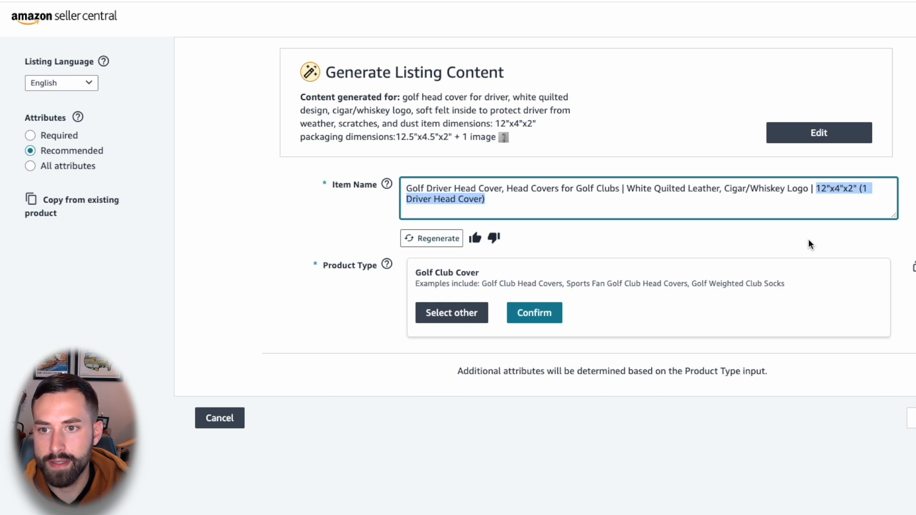
pyautogui.press('Left')
pyautogui.write('WAter')
pyautogui.press('BackSpace')
pyautogui.press('BackSpace')
pyautogui.press('BackSpace')
pyautogui.press('BackSpace')
pyautogui.write('ater Resistan')
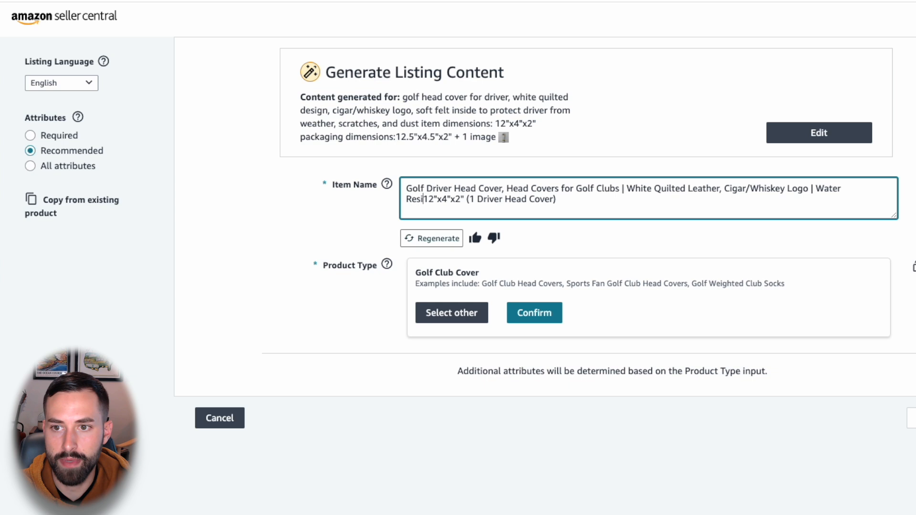
pyautogui.write('t, ')
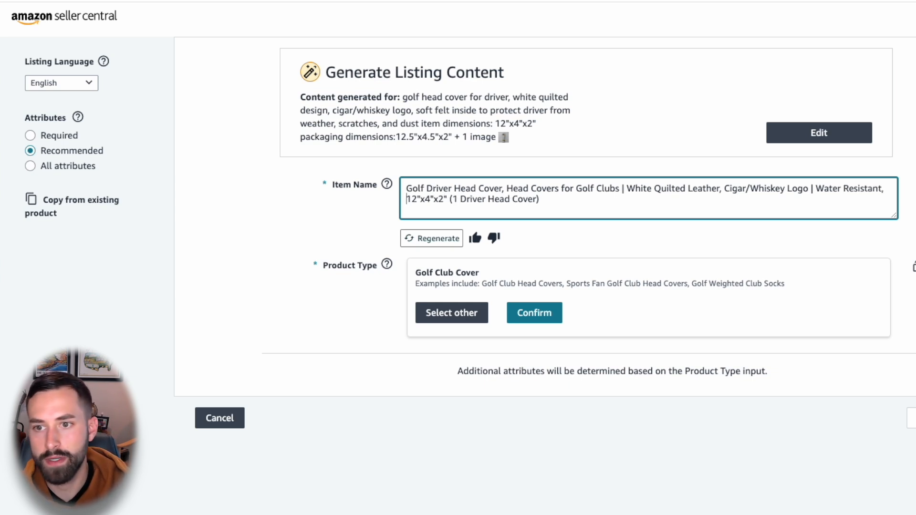
pyautogui.write('Soff')
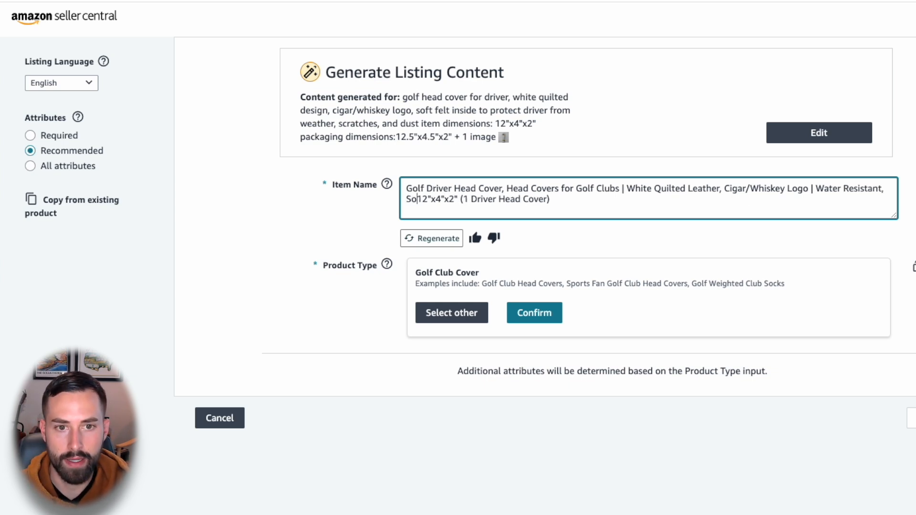
# Step: Add "Soft To Touch Felt Inside For Extra Protection," after "Water Resistant," in the item name
pyautogui.press('BackSpace')
pyautogui.press('BackSpace')
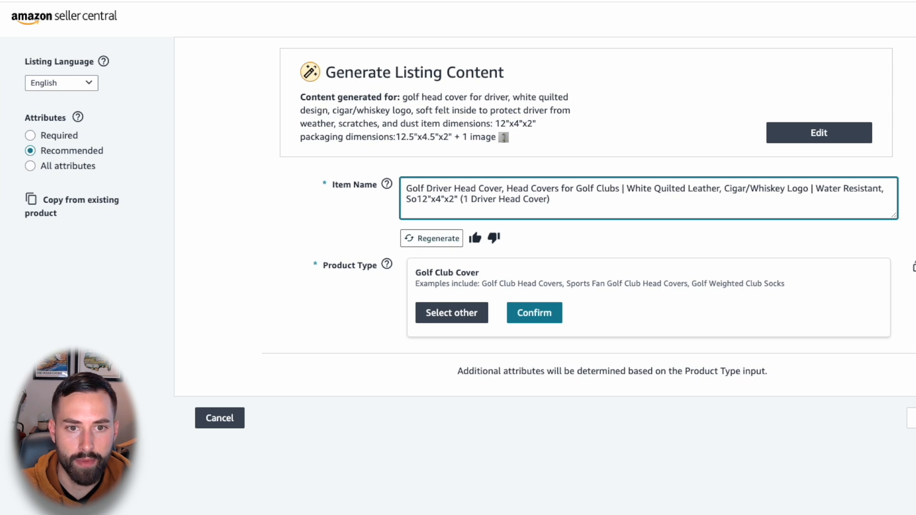
pyautogui.write('ft To Tocuch Inside ')
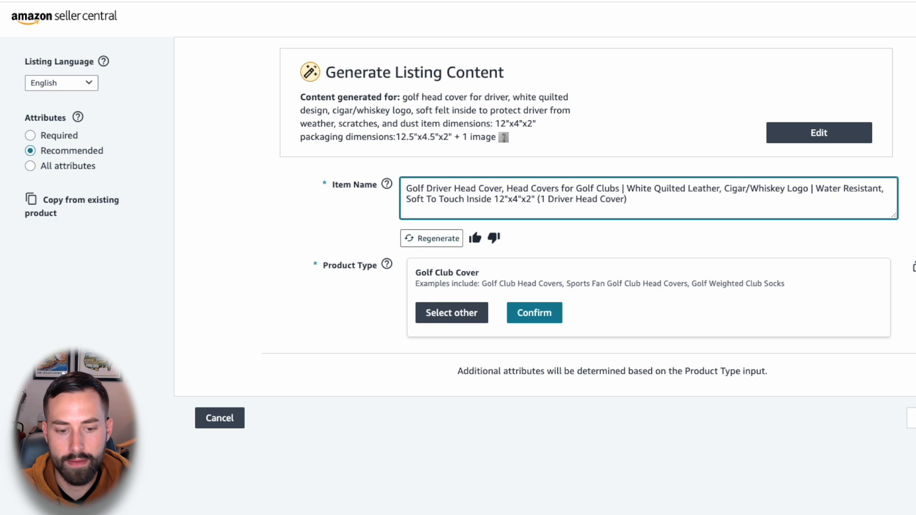
pyautogui.write('Fel')
pyautogui.press('BackSpace')
pyautogui.press('BackSpace')
pyautogui.press('BackSpace')
pyautogui.press('BackSpace')
pyautogui.press('BackSpace')
pyautogui.press('BackSpace')
pyautogui.press('BackSpace')
pyautogui.press('BackSpace')
pyautogui.press('BackSpace')
pyautogui.press('BackSpace')
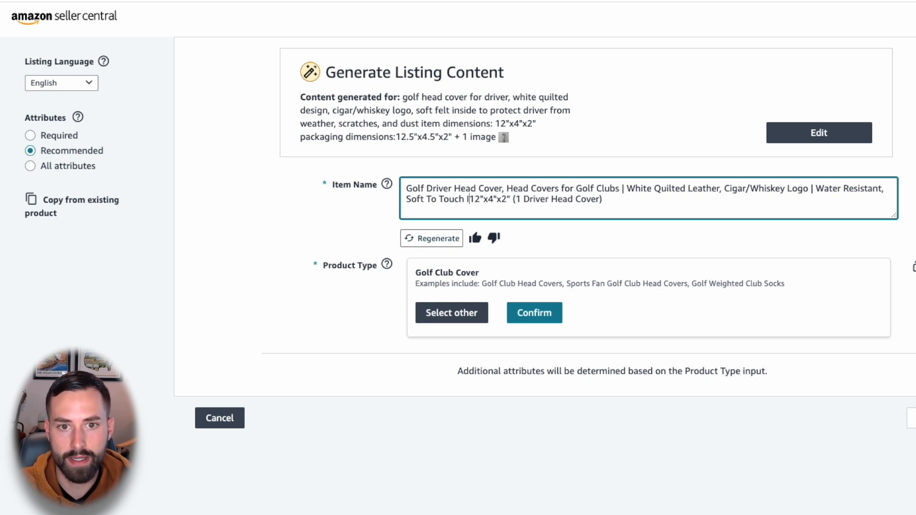
pyautogui.write('Felt Inside t')
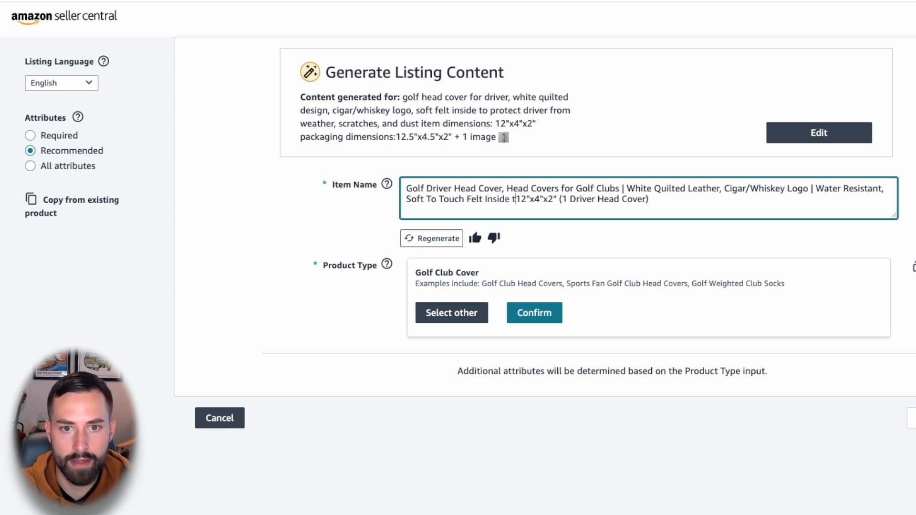
pyautogui.press('BackSpace')
pyautogui.write('For Extra Pr')
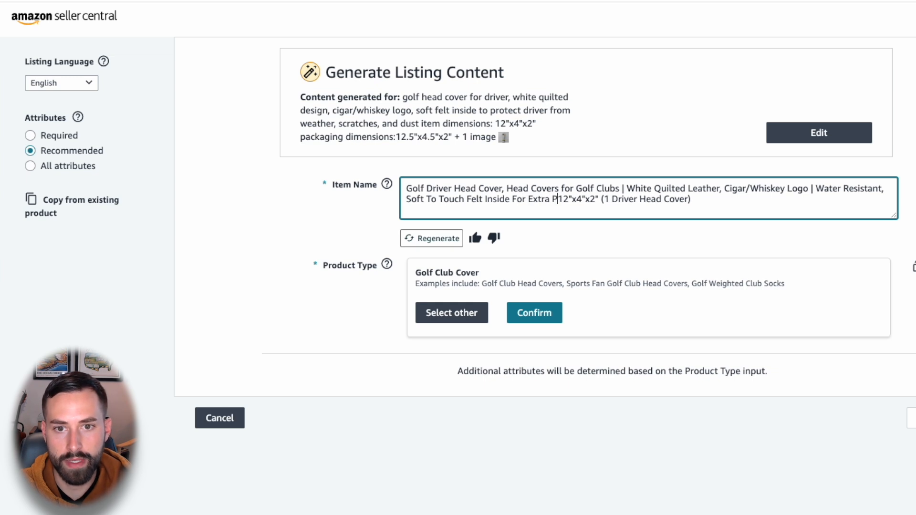
pyautogui.write('otection,')
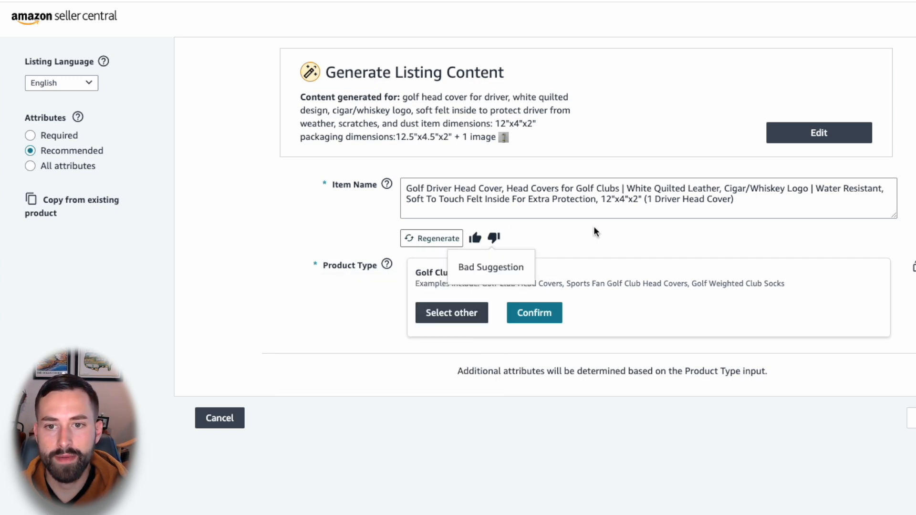
# Step: Copy the custom item name, regenerate the suggested name, and paste the custom name back over the suggestion
pyautogui.click(693, 196)
pyautogui.hotkey('ctrl', 'a')
pyautogui.hotkey('ctrl', 'c')
pyautogui.click(420, 238)
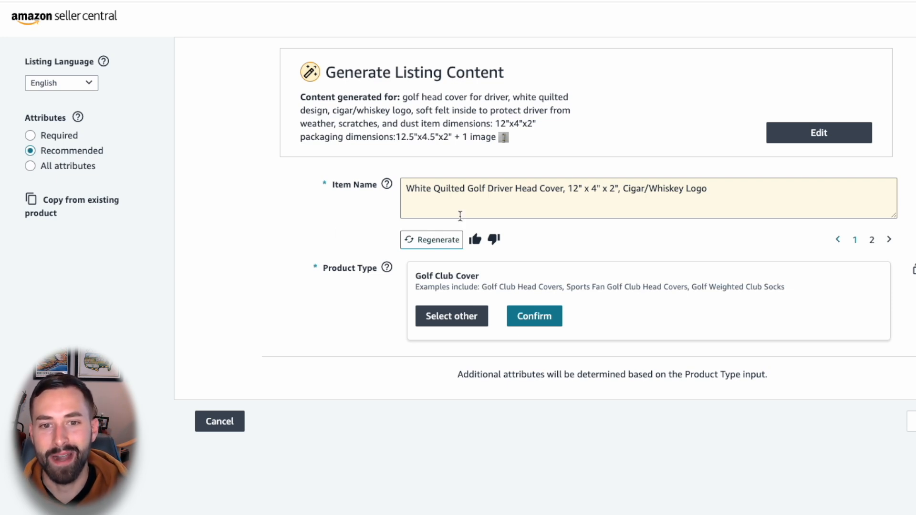
pyautogui.tripleClick(530, 188)
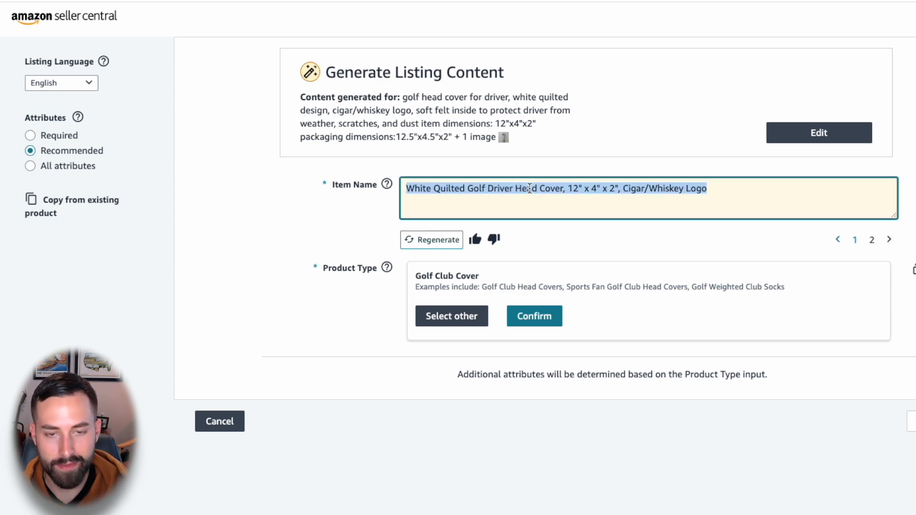
pyautogui.hotkey('ctrl', 'v')
pyautogui.click(225, 220)
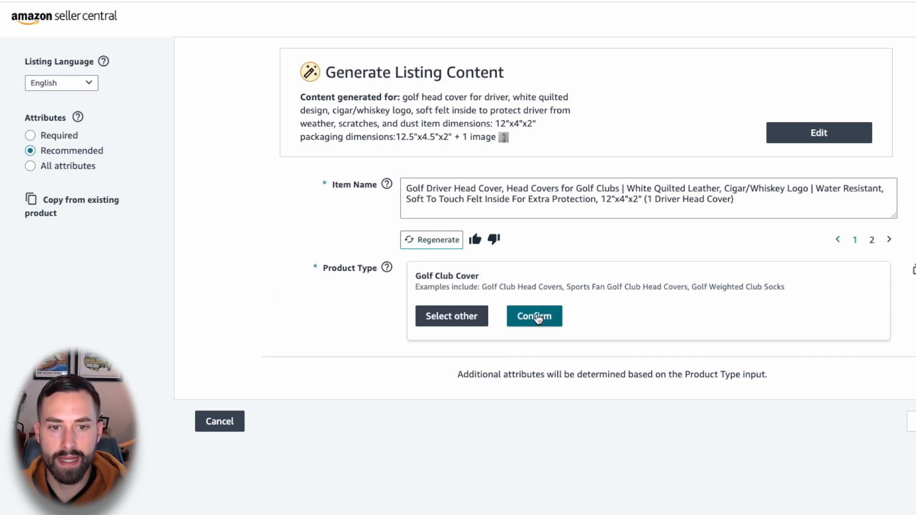
# Step: Search the product types for "golf head cover" and select Sports & Outdoors > Sports > Golf > Accessories > Head Covers
pyautogui.click(443, 314)
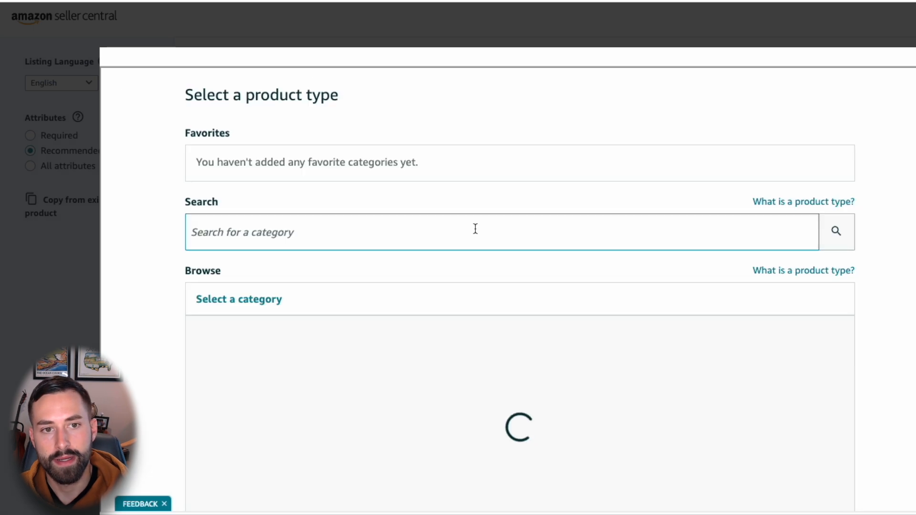
pyautogui.click(271, 231)
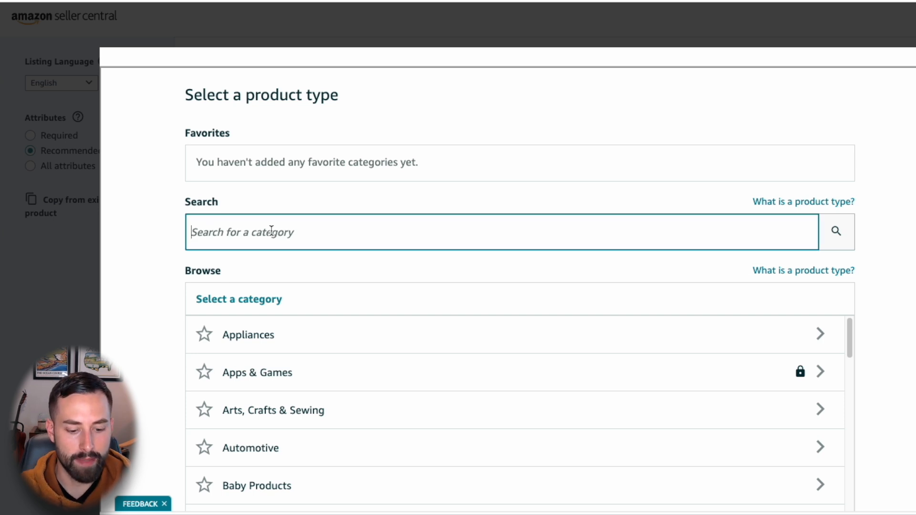
pyautogui.write('golf head cover')
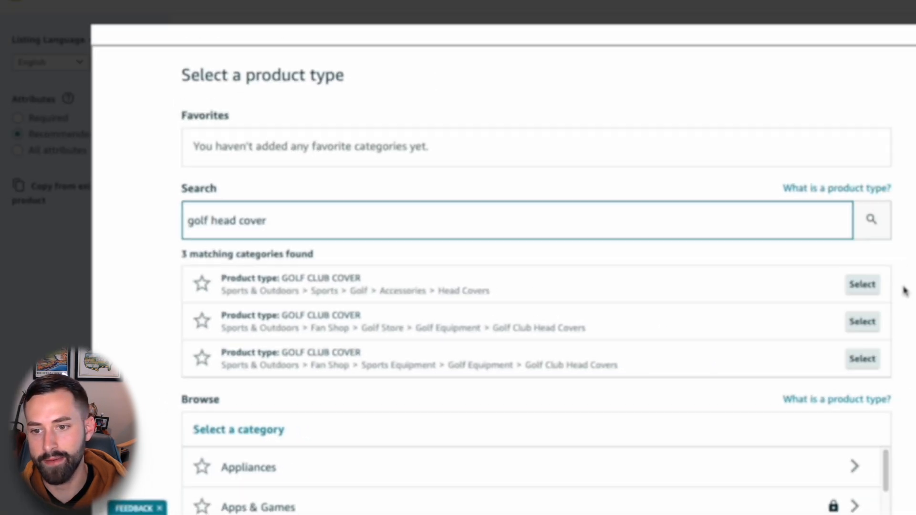
pyautogui.click(862, 284)
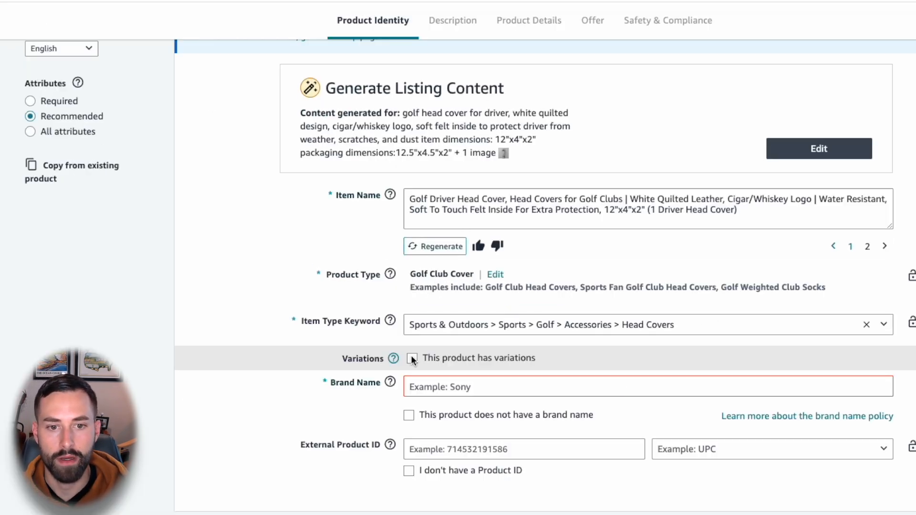
# Step: Try marking the product as having variations that differ by Color, and switch the variations option back off
pyautogui.scroll(-2, 218, 354)
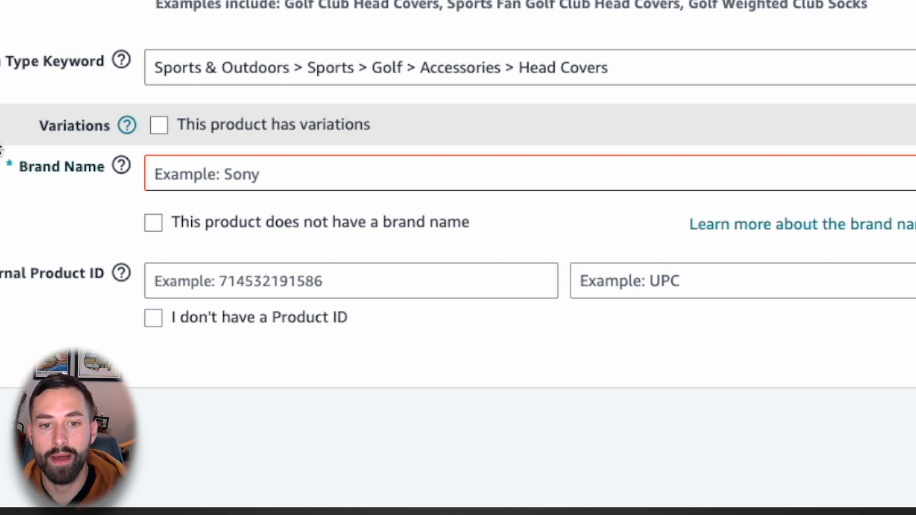
pyautogui.click(161, 130)
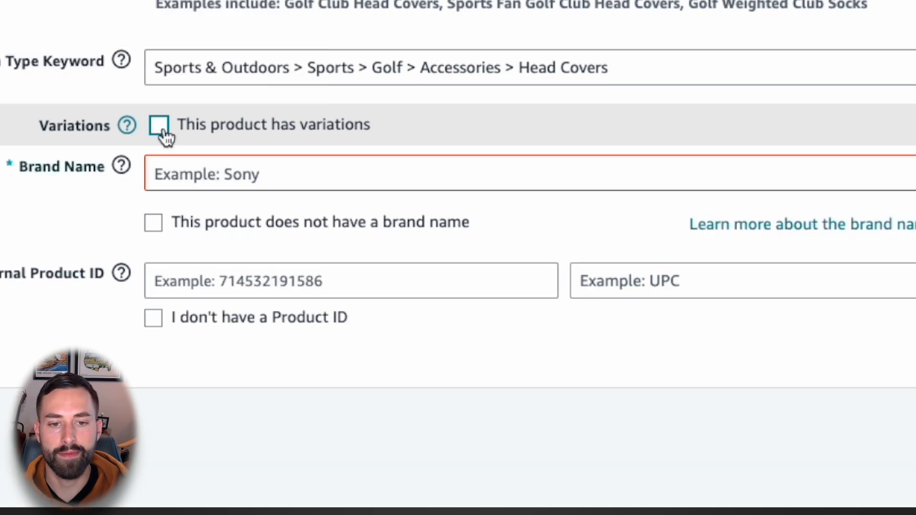
pyautogui.click(160, 127)
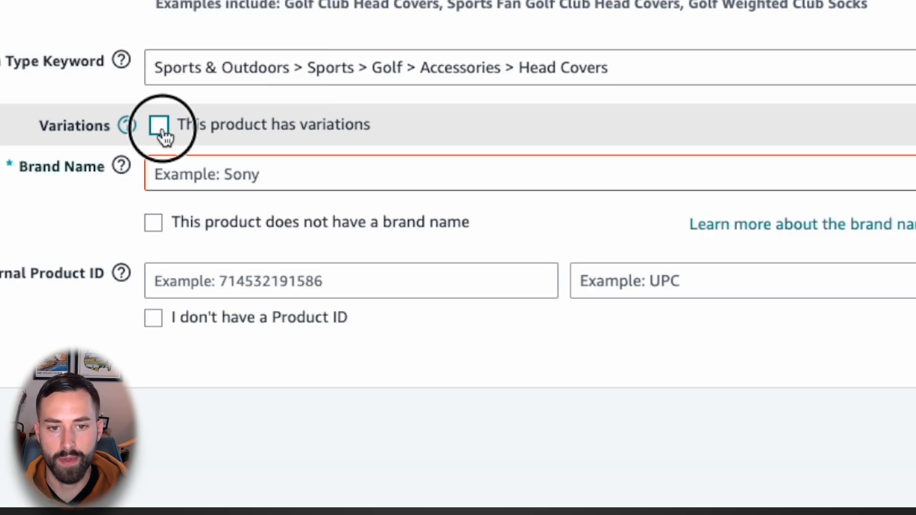
pyautogui.click(435, 203)
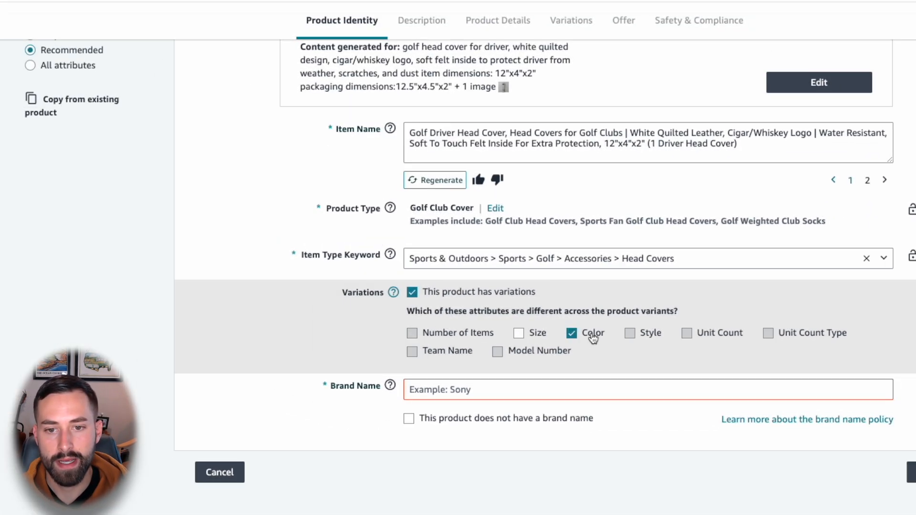
pyautogui.click(593, 338)
pyautogui.click(412, 292)
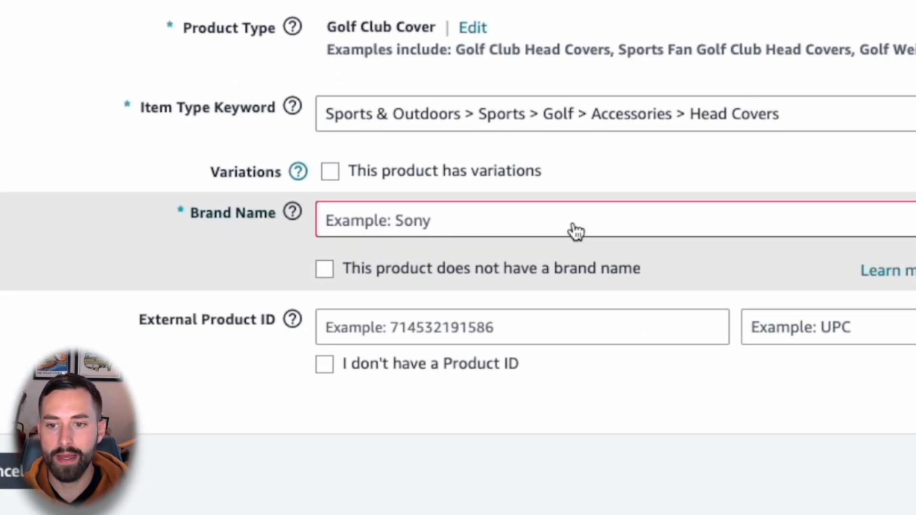
# Step: Choose Vivere Golf as the brand name
pyautogui.click(575, 232)
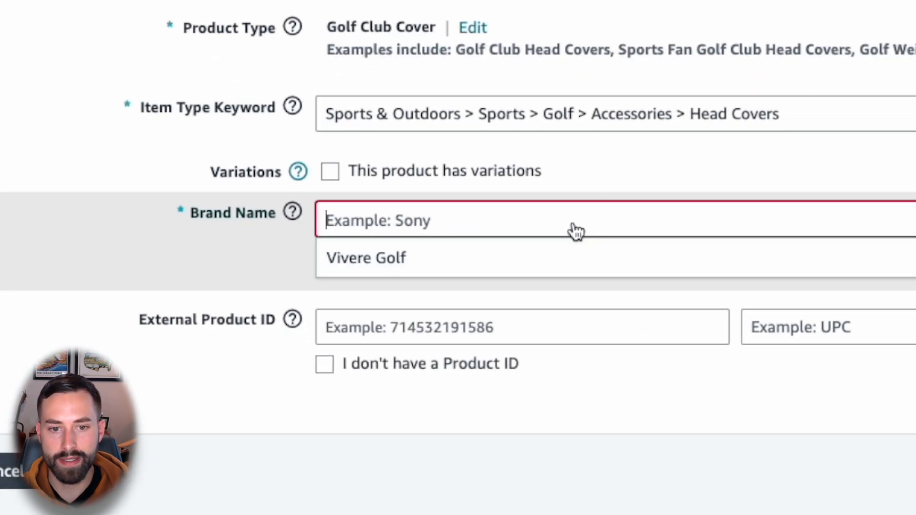
pyautogui.click(408, 266)
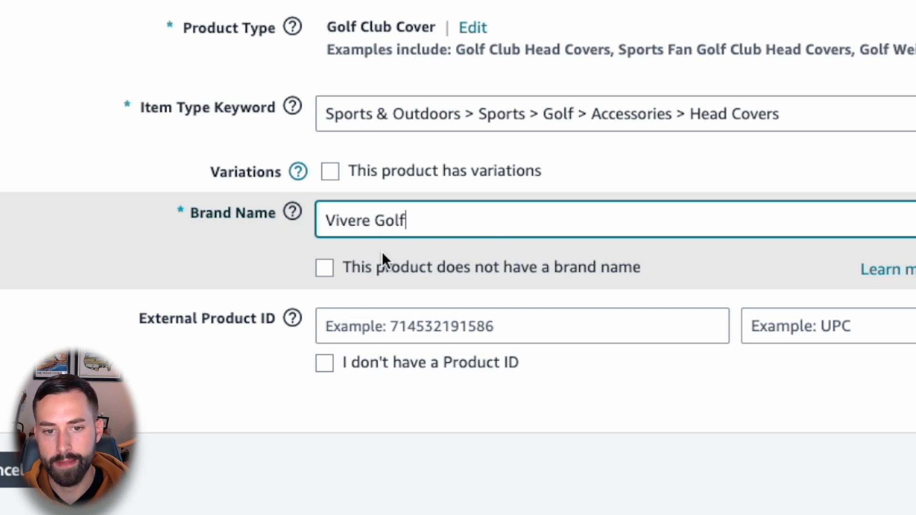
# Step: Try marking the product as having no brand name, and clear "Generic" from the brand name field
pyautogui.click(491, 279)
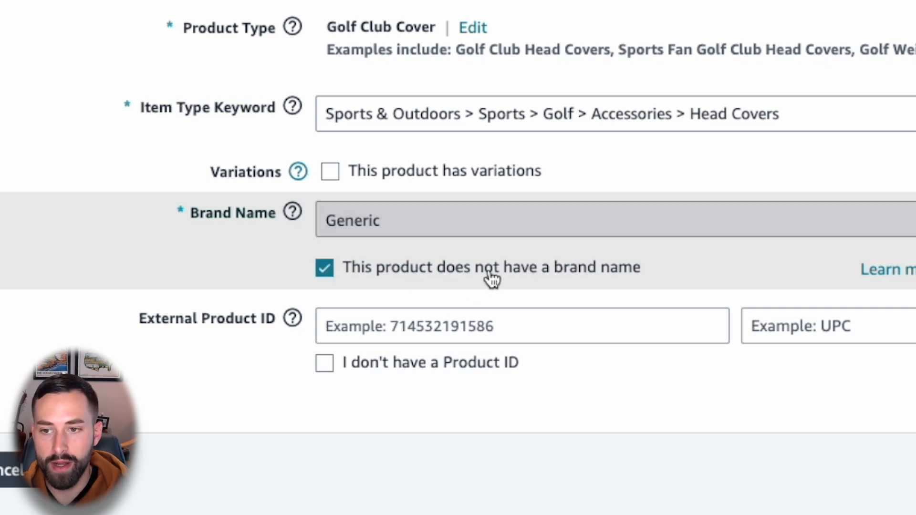
pyautogui.click(491, 279)
pyautogui.click(348, 232)
pyautogui.click(415, 229)
pyautogui.press('BackSpace')
pyautogui.press('BackSpace')
pyautogui.press('BackSpace')
pyautogui.press('BackSpace')
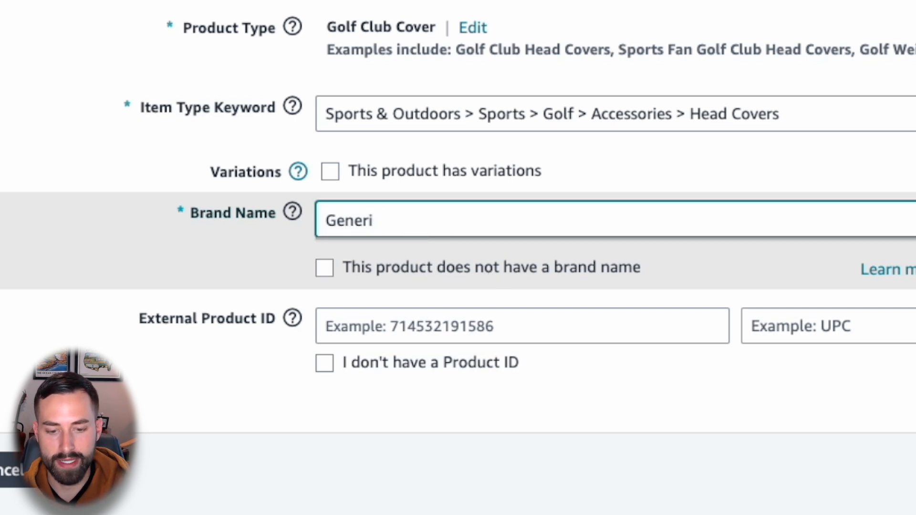
pyautogui.press('BackSpace')
pyautogui.press('BackSpace')
pyautogui.press('BackSpace')
pyautogui.click(342, 284)
# Step: Set the brand name back to the suggested Vivere Golf
pyautogui.click(379, 221)
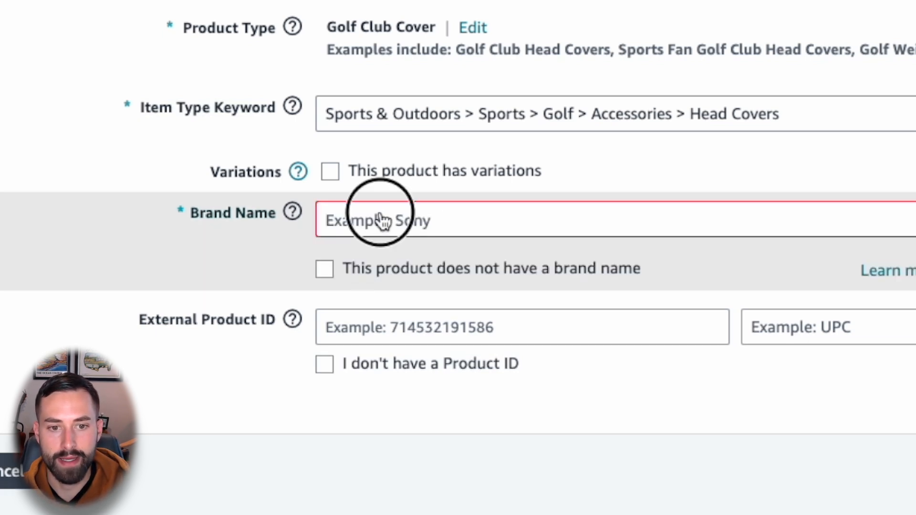
pyautogui.click(393, 257)
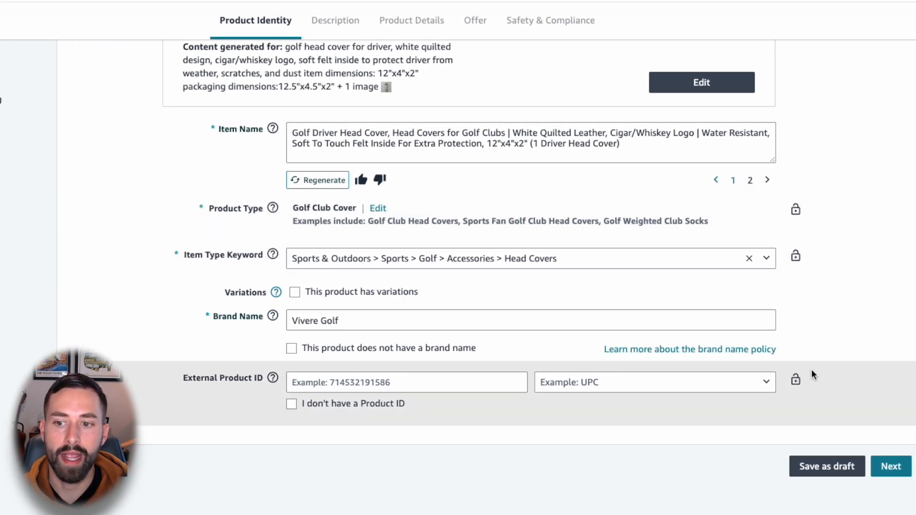
# Step: Try marking the product as having no product ID, and clear that option again
pyautogui.moveTo(797, 383)
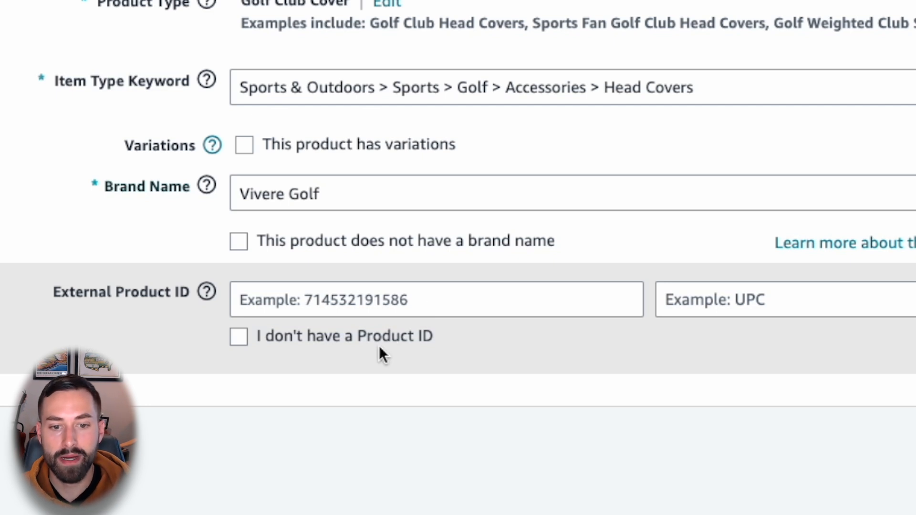
pyautogui.click(285, 350)
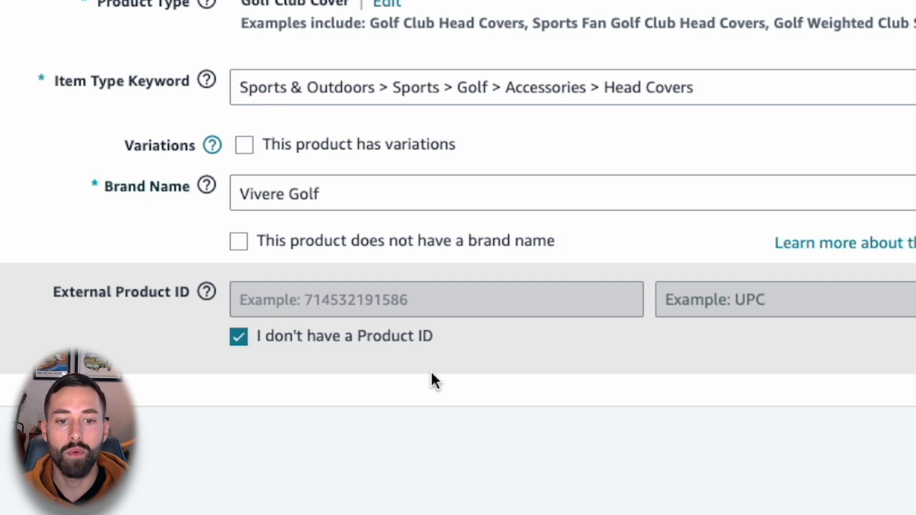
pyautogui.click(329, 340)
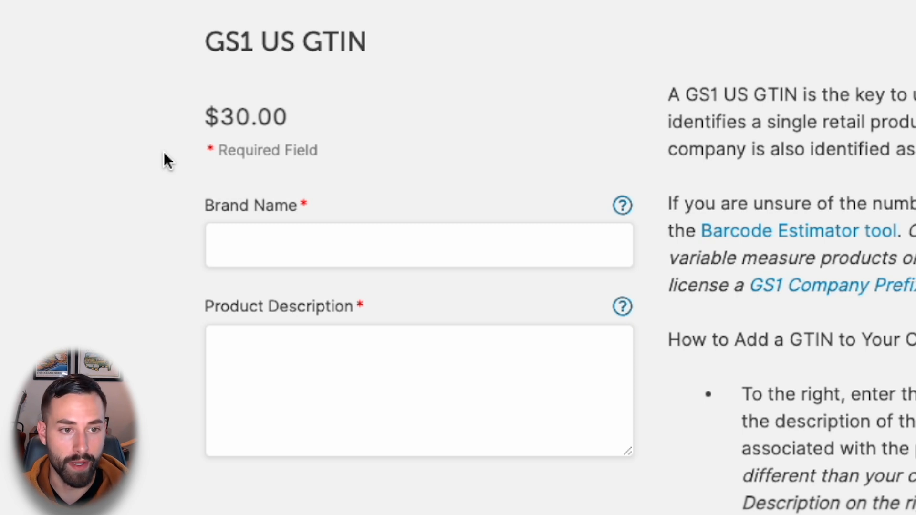
# Step: In the GS1 US store, fill in the GTIN order with brand name Vivere and the listing's item name as product description, and add it to cart
pyautogui.click(272, 245)
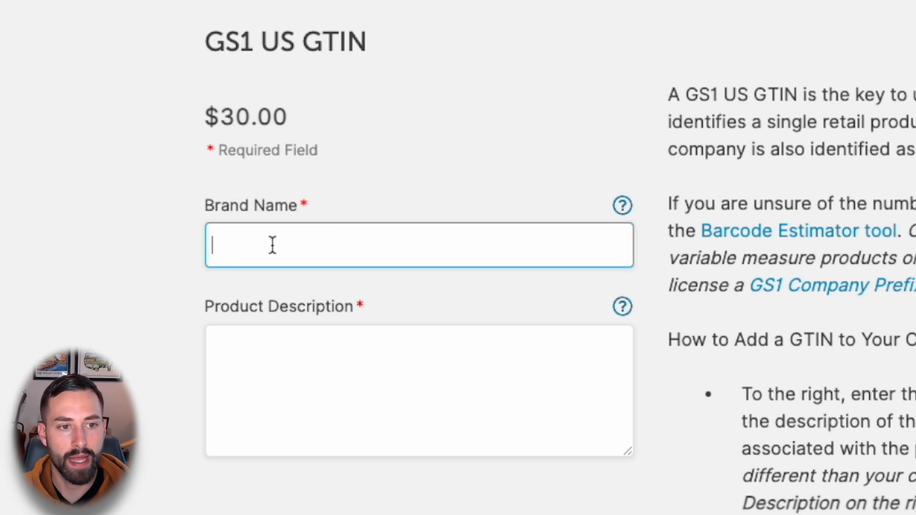
pyautogui.write('Vivere')
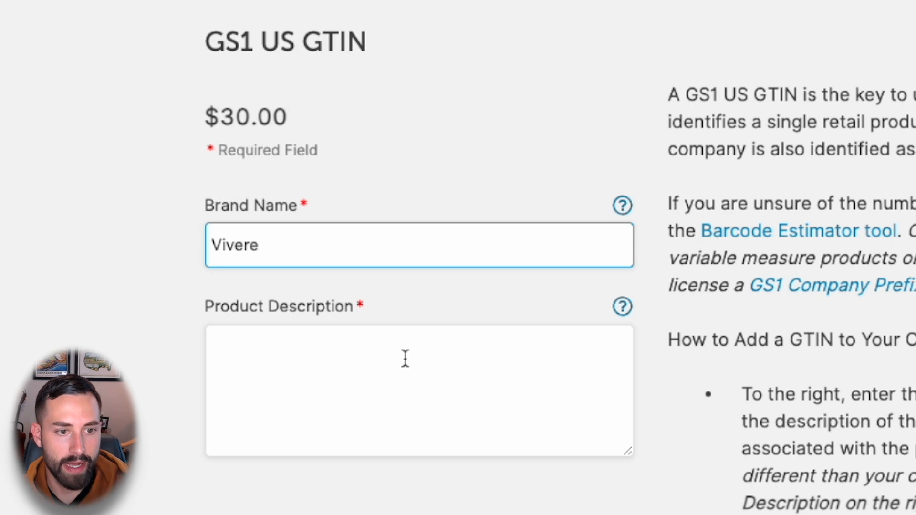
pyautogui.click(387, 368)
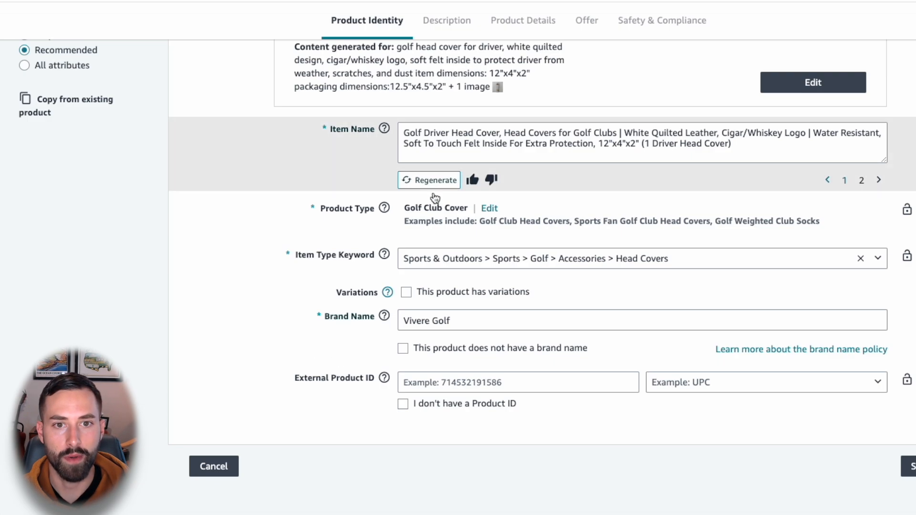
pyautogui.click(510, 136)
pyautogui.hotkey('ctrl', 'a')
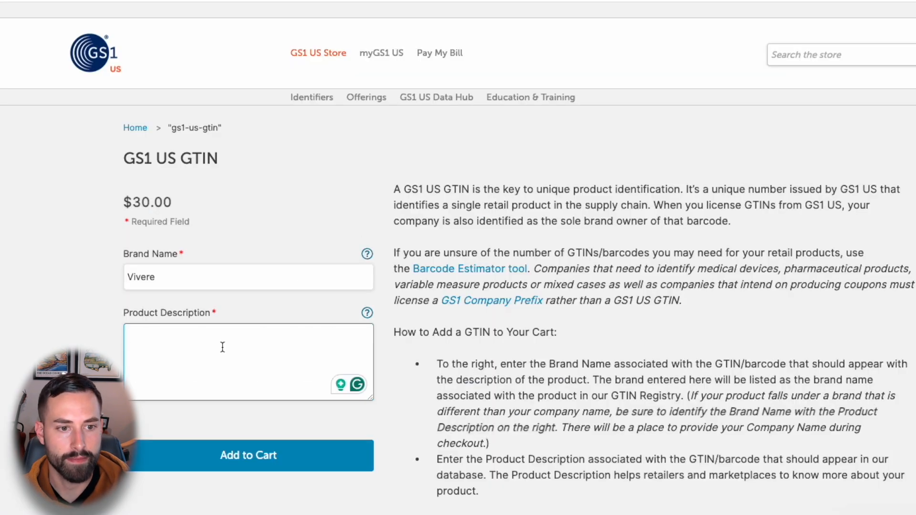
pyautogui.write('Golf Driver Head Cover, Head Covers for Golf Clubs | White Quilted Leather, Cigar/Whiskey Logo | Water Resistant, Soft To Touch Felt Inside For Extra Protection, 12"x4"x2" (1 Driver Head Cover)')
pyautogui.click(256, 454)
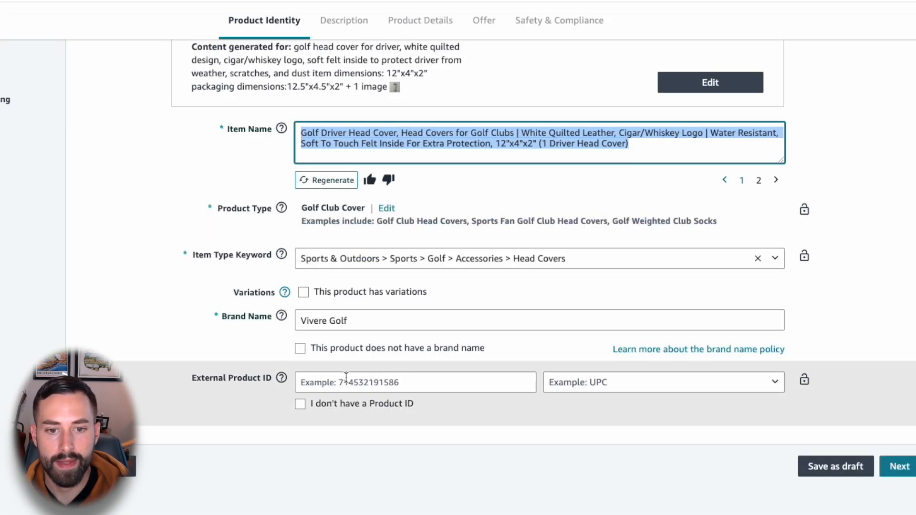
# Step: Mark the golf head cover as having no product ID and continue to the listing's description section
pyautogui.click(339, 383)
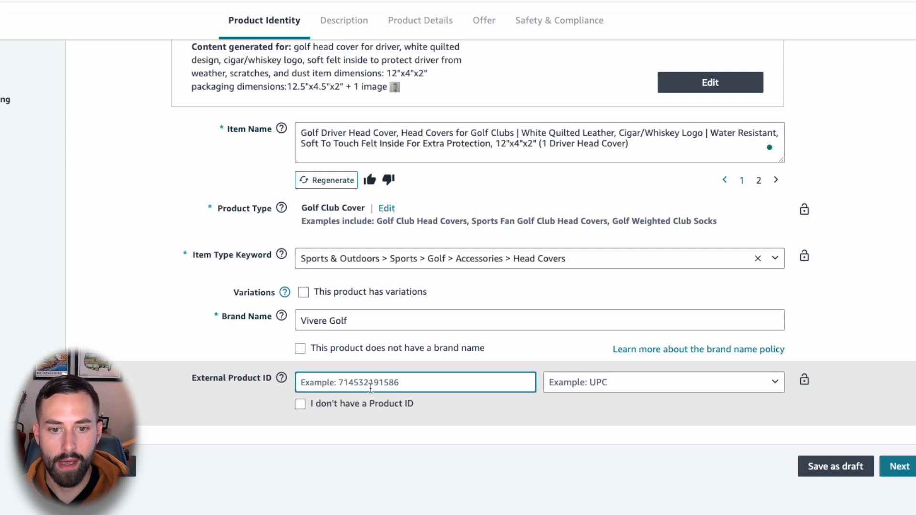
pyautogui.click(349, 408)
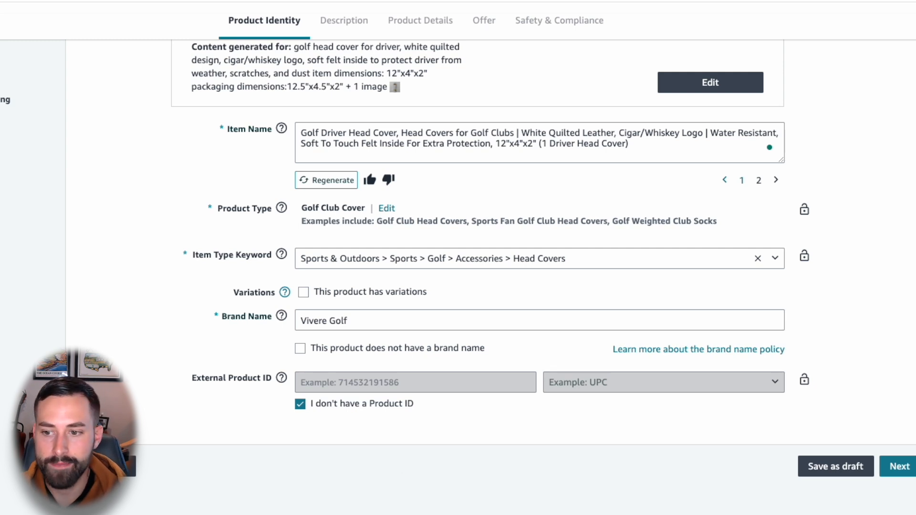
pyautogui.click(899, 466)
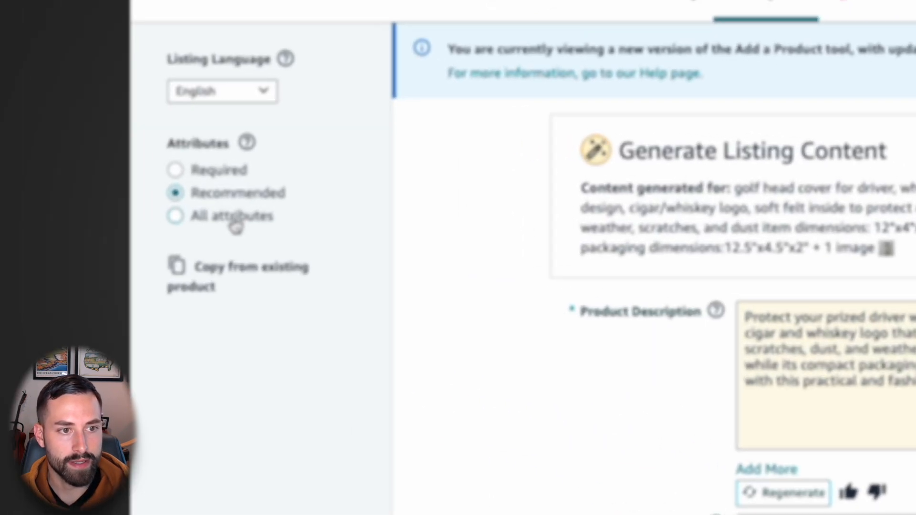
# Step: Show all attributes for the listing and read through the generated product description
pyautogui.click(236, 224)
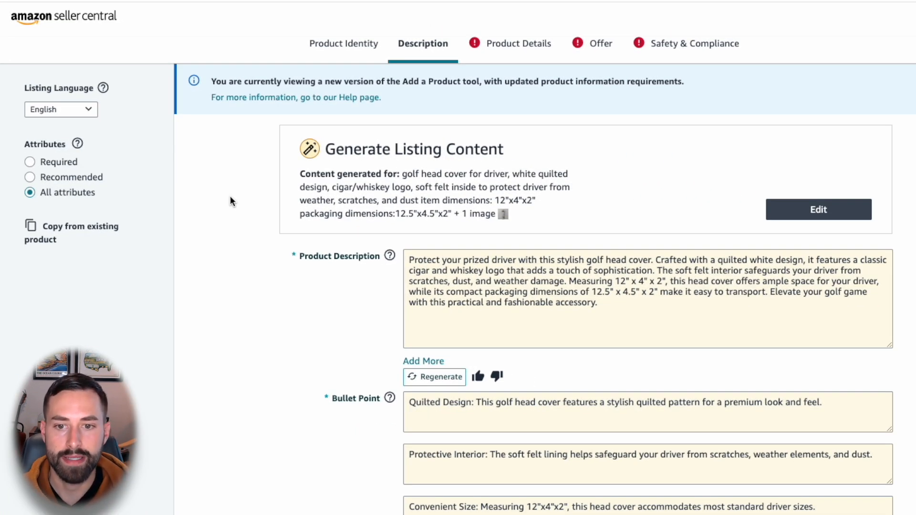
pyautogui.scroll(-2, 230, 196)
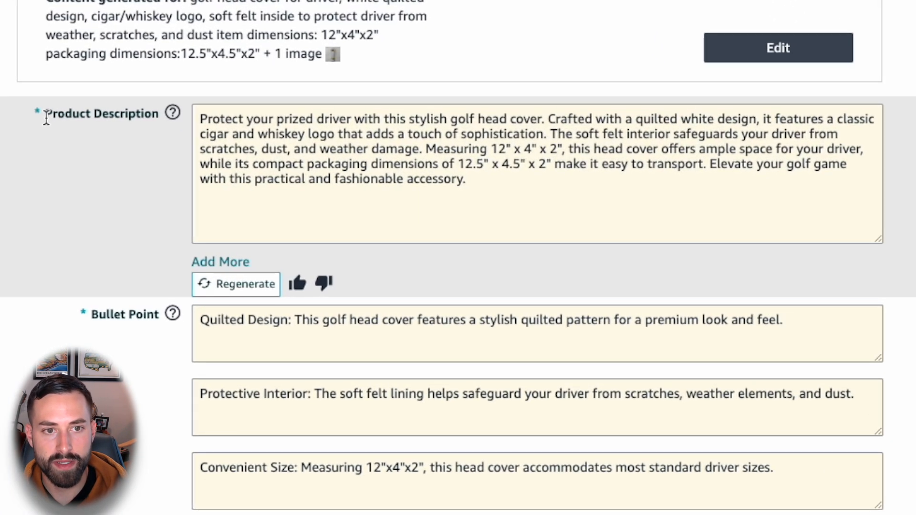
pyautogui.moveTo(197, 145); pyautogui.dragTo(285, 161)
pyautogui.tripleClick(339, 148)
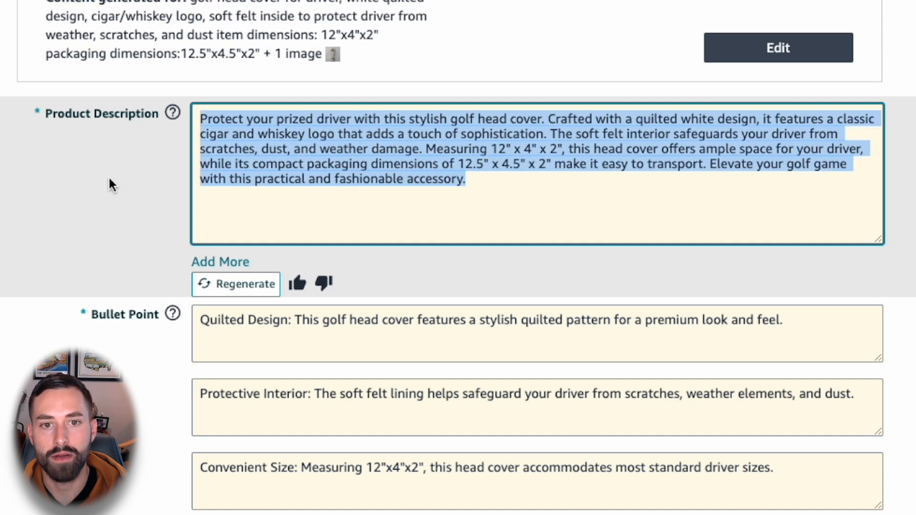
pyautogui.click(111, 177)
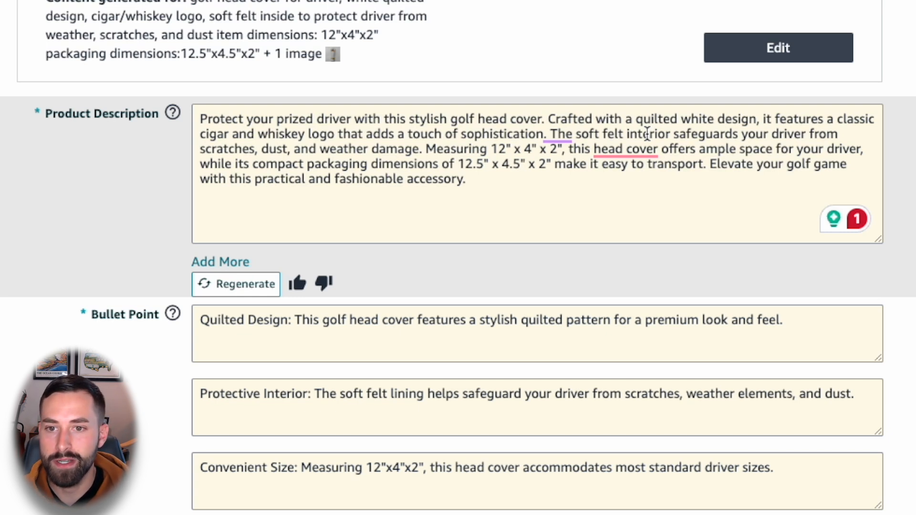
pyautogui.click(507, 185)
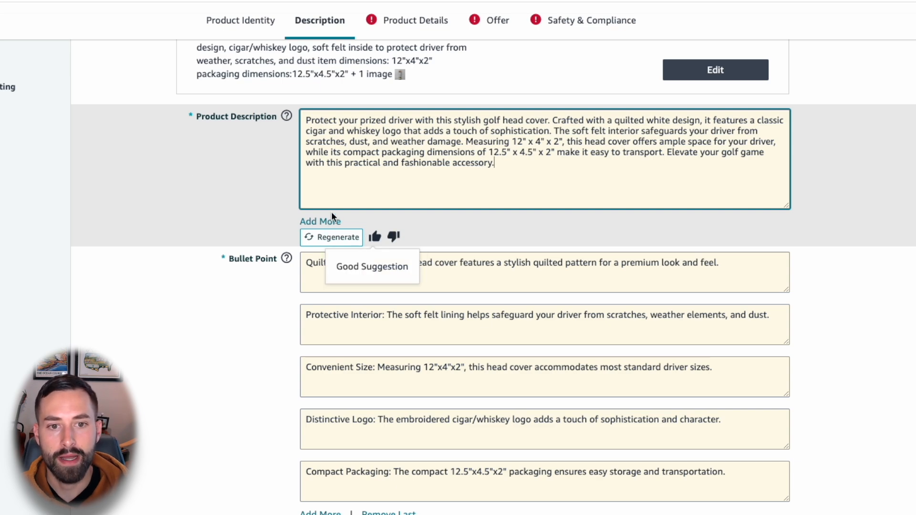
# Step: Review the generated bullet points, checking the heading and the detail sentence of Convenient Size and the text of Quilted Design
pyautogui.scroll(-2, 210, 225)
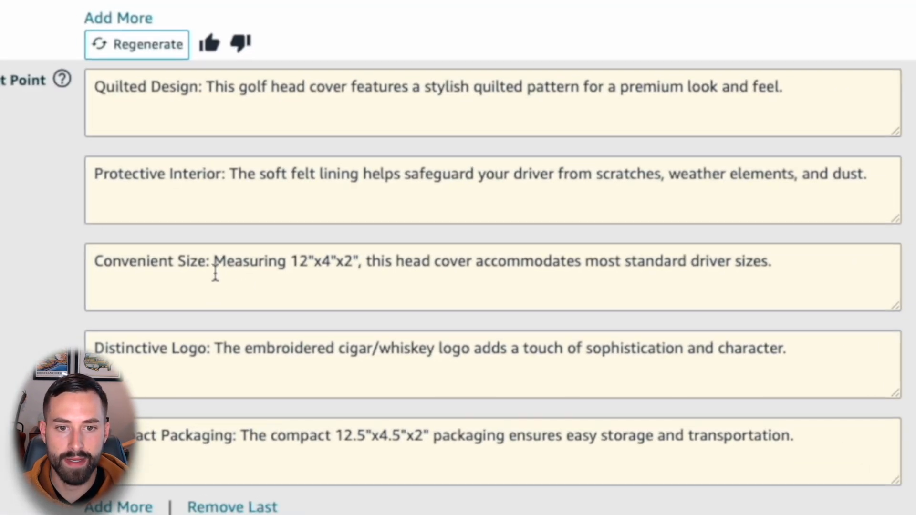
pyautogui.moveTo(283, 273); pyautogui.dragTo(167, 278)
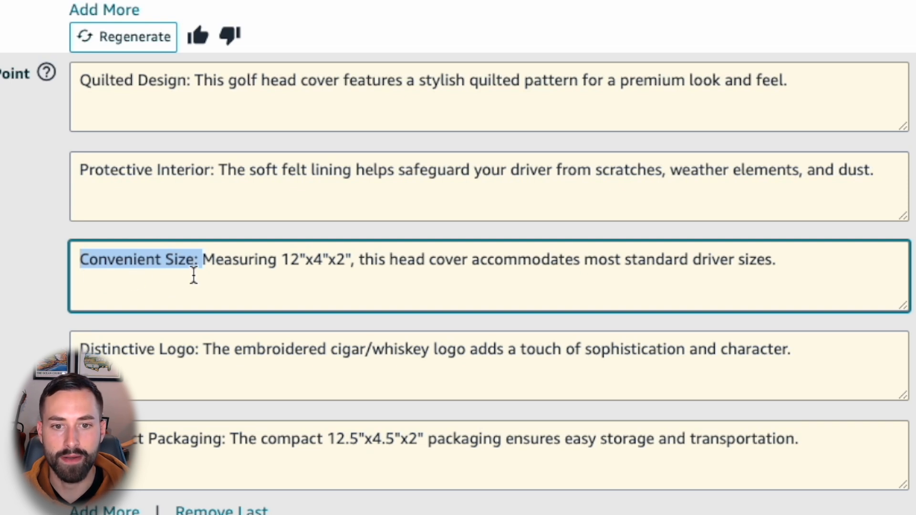
pyautogui.moveTo(200, 268); pyautogui.dragTo(769, 289)
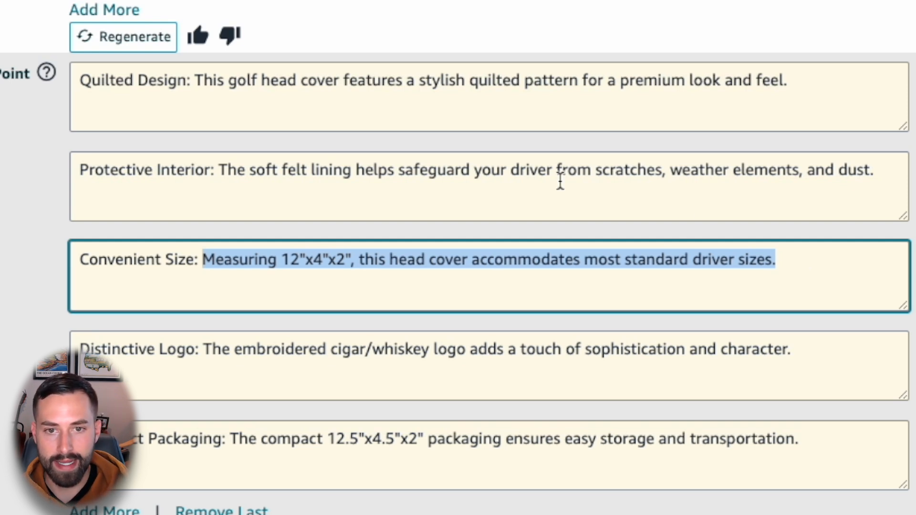
pyautogui.moveTo(811, 76); pyautogui.dragTo(198, 79)
pyautogui.click(253, 106)
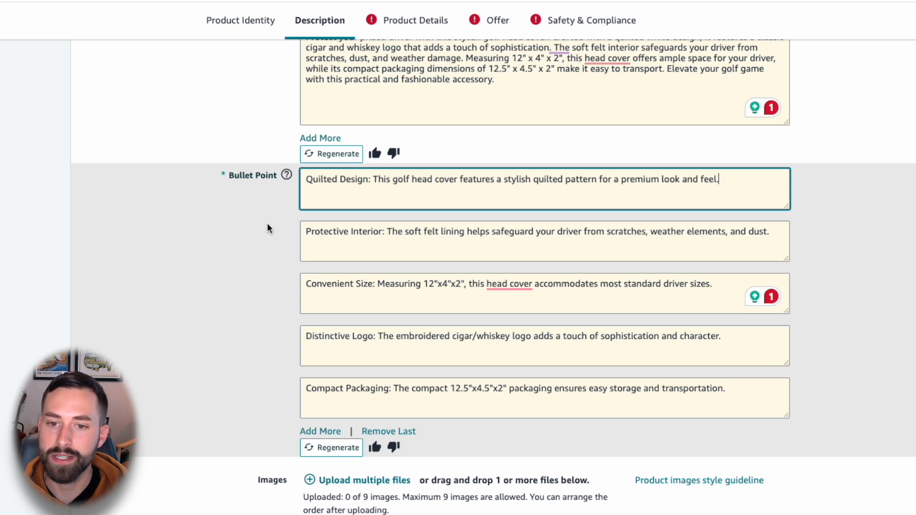
# Step: Examine the product image upload slots, including the main image slot, and return to the start of the description section
pyautogui.scroll(-7, 267, 223)
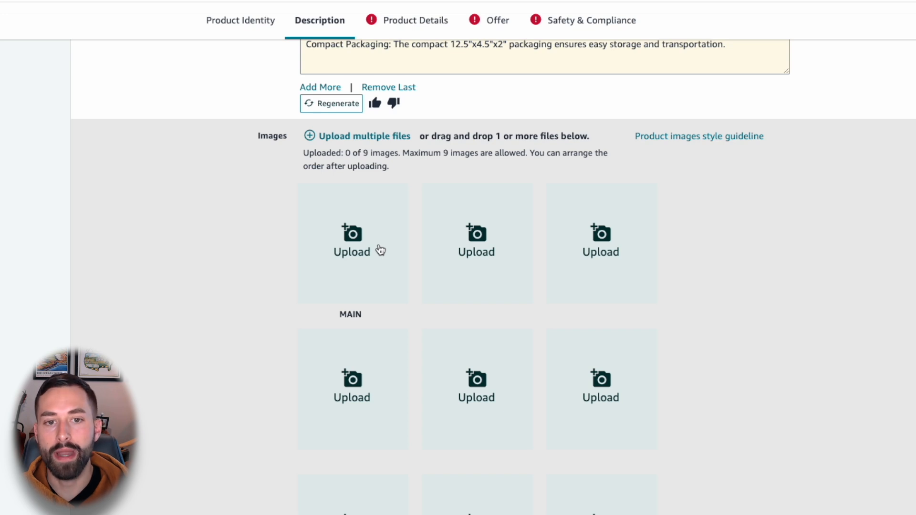
pyautogui.scroll(-1, 221, 276)
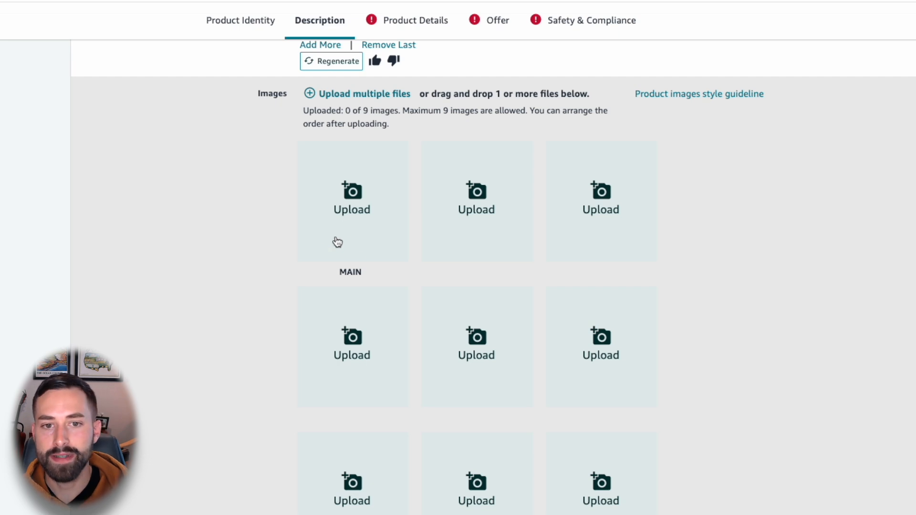
pyautogui.doubleClick(352, 273)
pyautogui.click(230, 276)
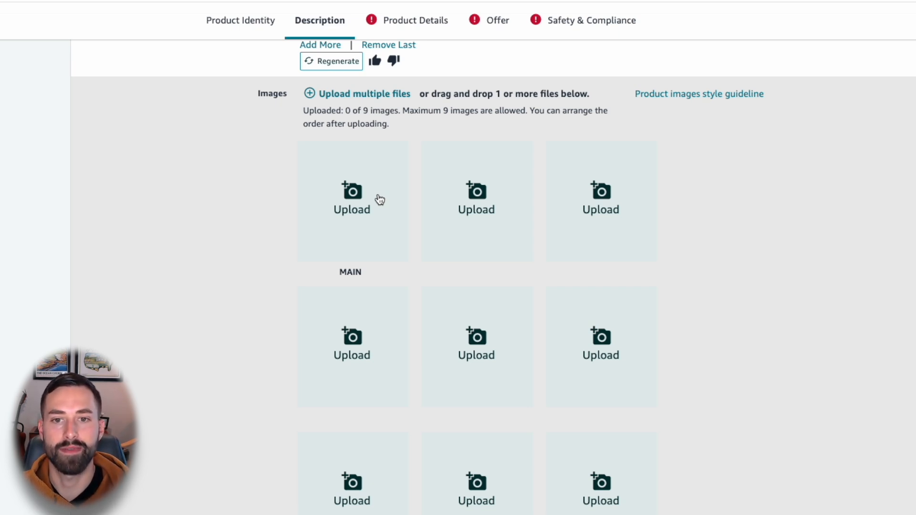
pyautogui.click(379, 197)
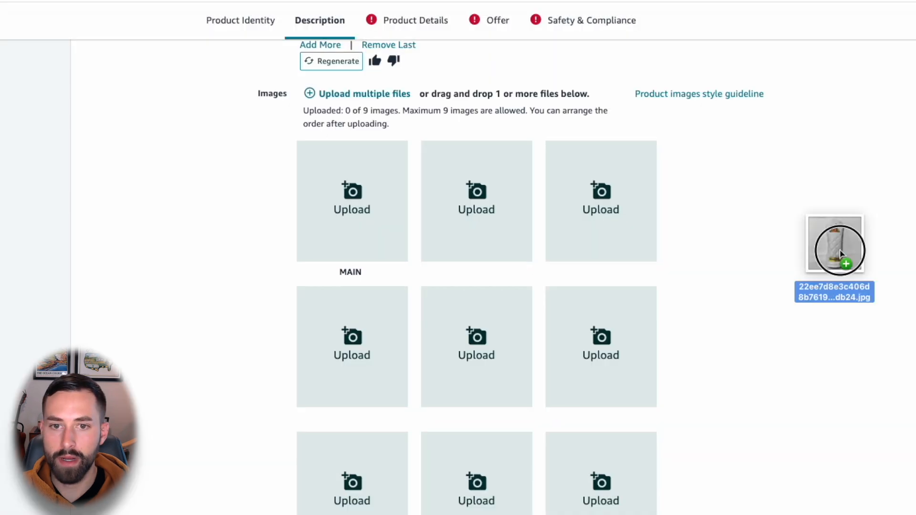
pyautogui.moveTo(838, 250); pyautogui.dragTo(316, 225)
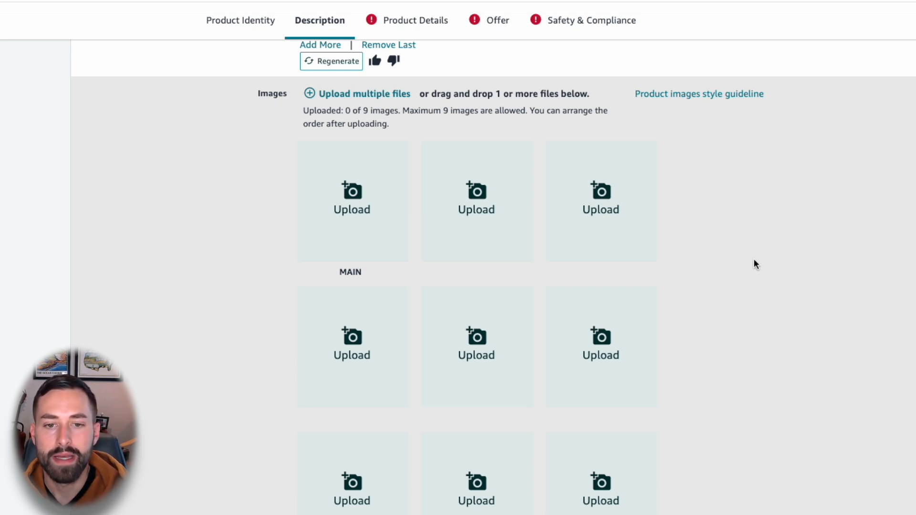
pyautogui.scroll(-3, 755, 260)
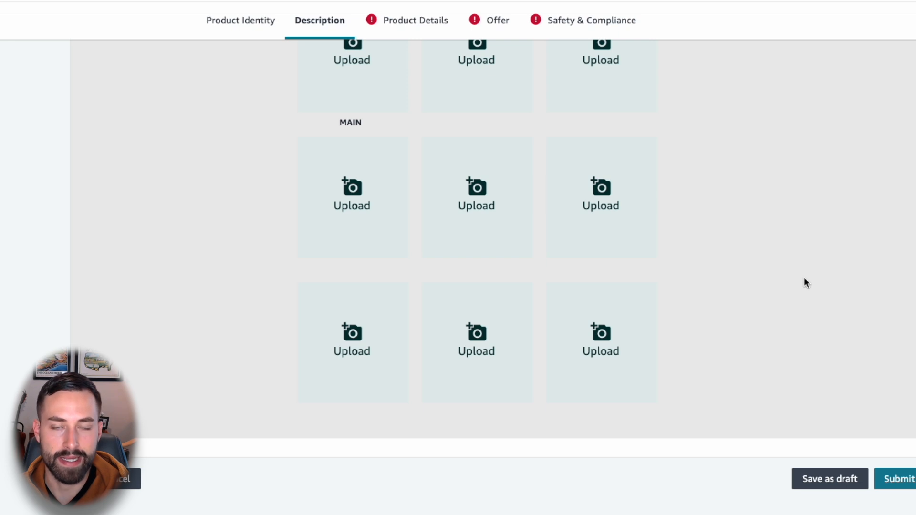
pyautogui.scroll(6, 806, 283)
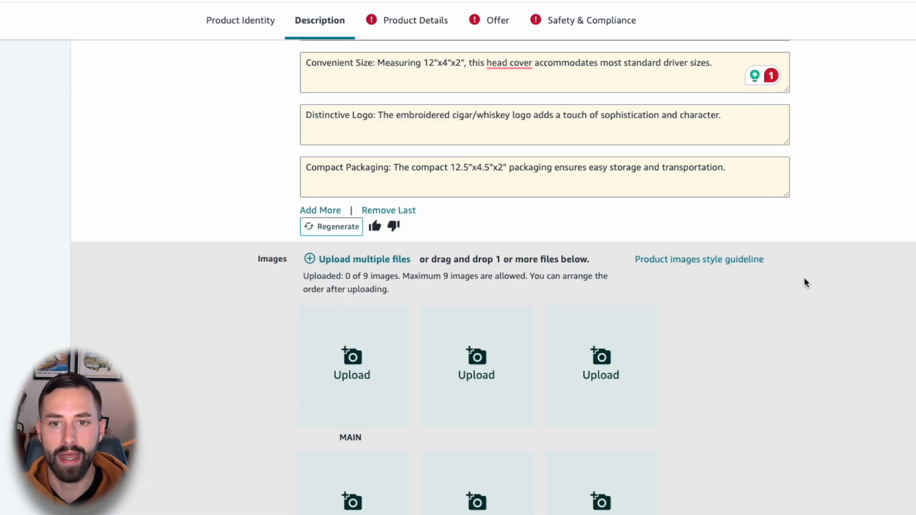
pyautogui.scroll(9, 769, 275)
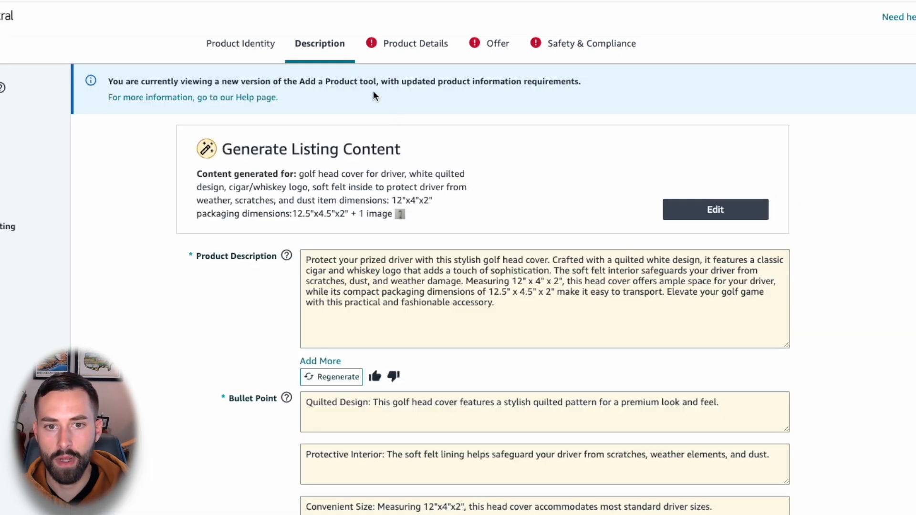
# Step: In the product details, set the model name to Golf Head Cover and the manufacturer to Vivere
pyautogui.click(388, 48)
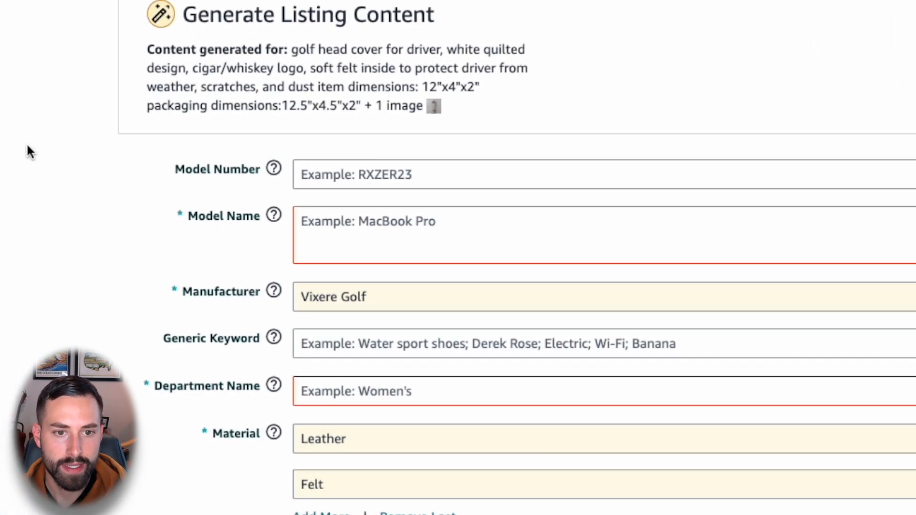
pyautogui.scroll(-2, 133, 216)
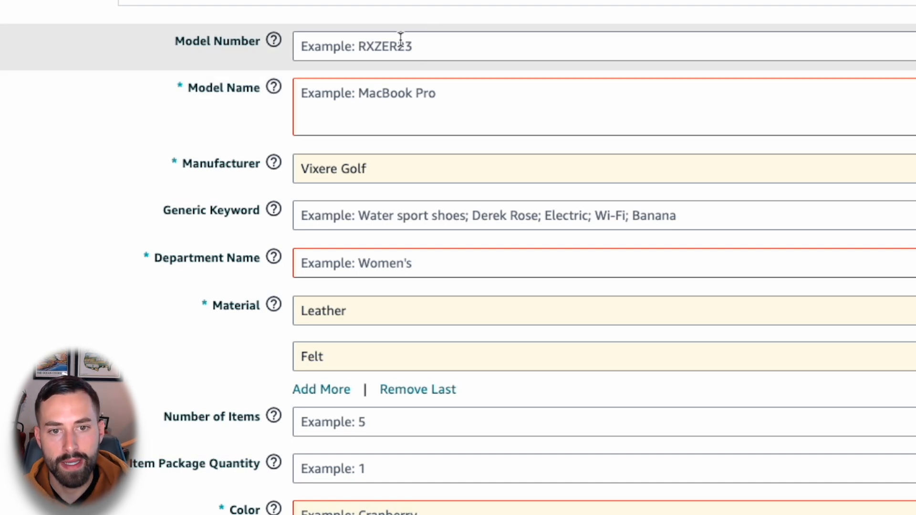
pyautogui.click(384, 118)
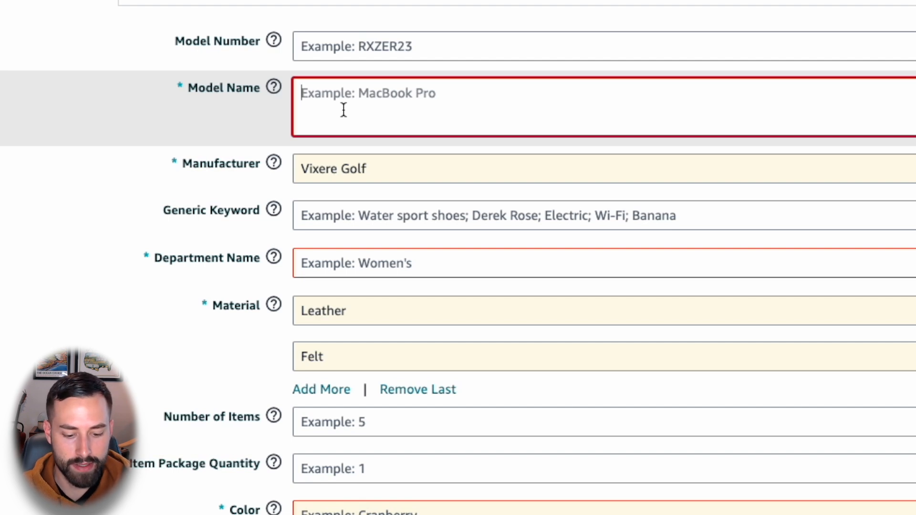
pyautogui.write('Golf Head Cover')
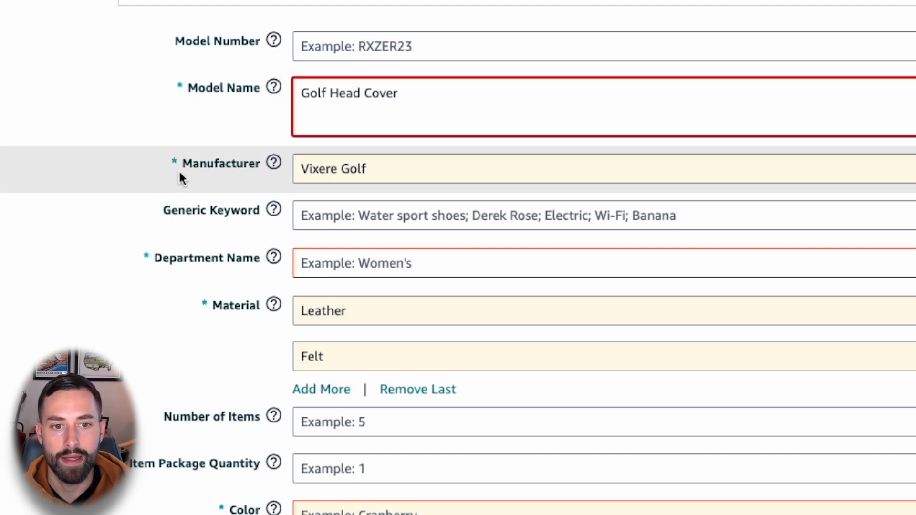
pyautogui.tripleClick(361, 170)
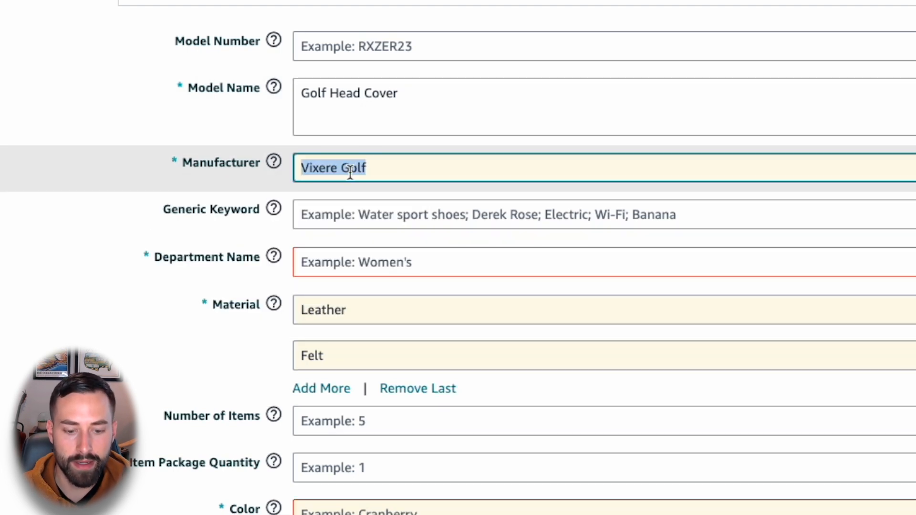
pyautogui.write('Vivere')
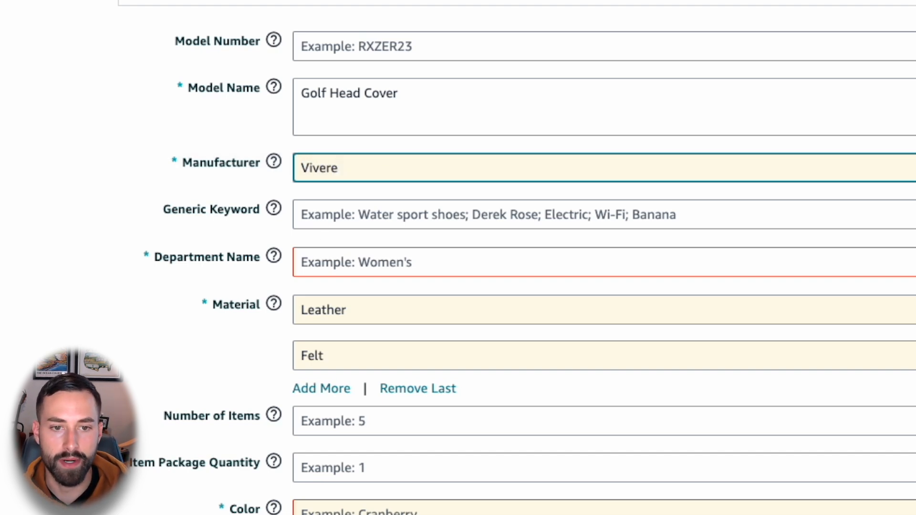
# Step: Fill the generic keyword field with related search phrases from the Keyword Scout spreadsheet, starting with golf head cover and golf head covers for woods and driver
pyautogui.click(342, 188)
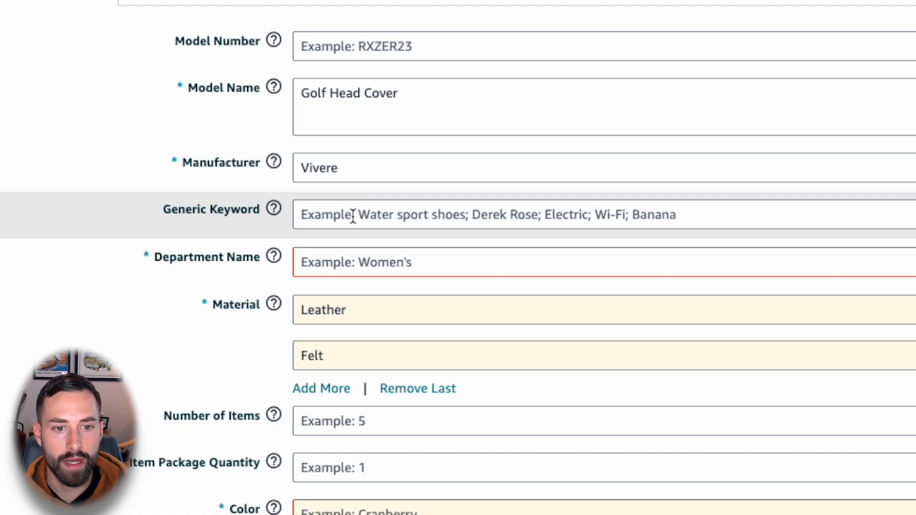
pyautogui.click(353, 218)
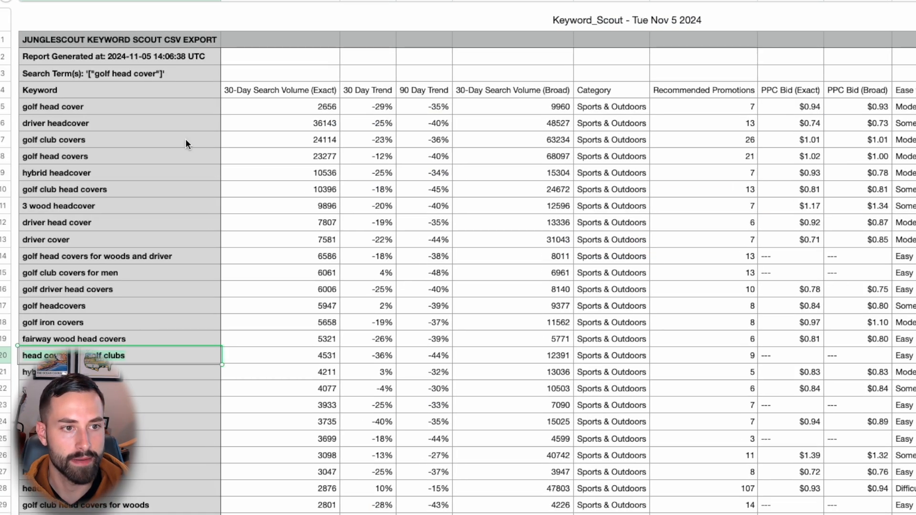
pyautogui.click(126, 107)
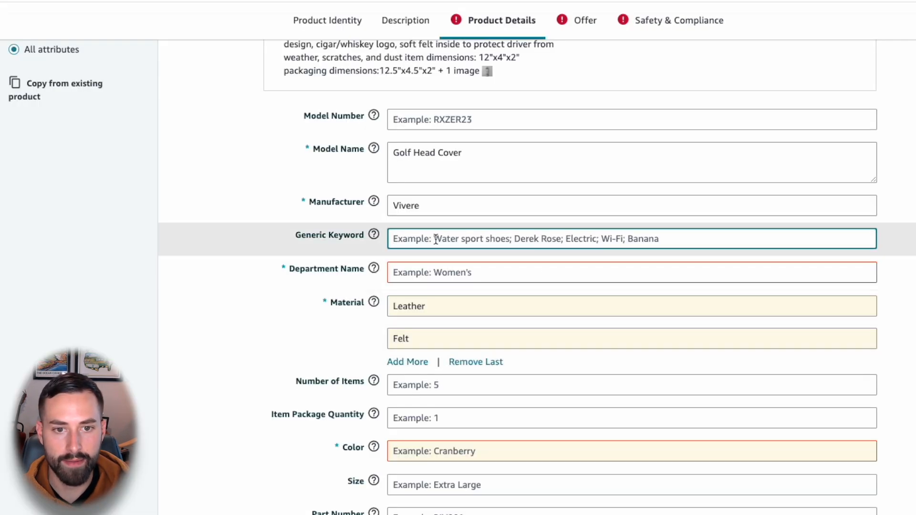
pyautogui.write('golf head cover')
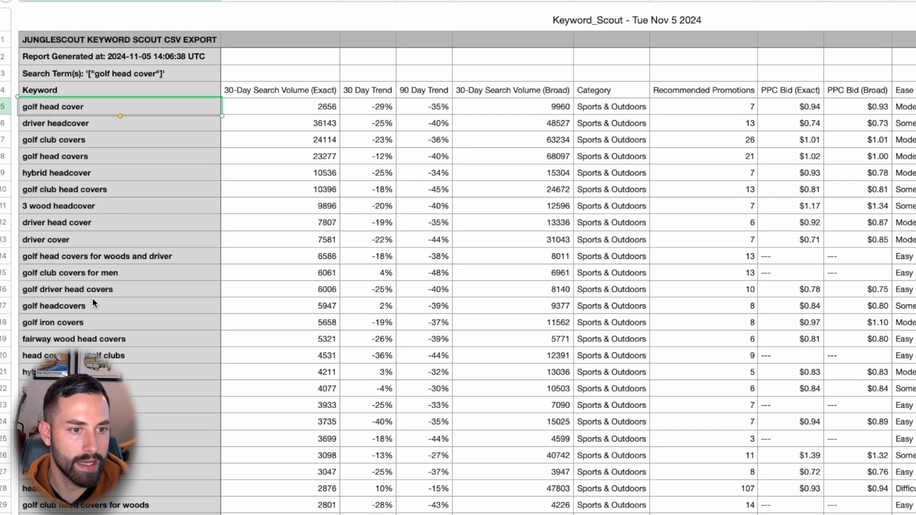
pyautogui.moveTo(102, 257); pyautogui.dragTo(102, 270)
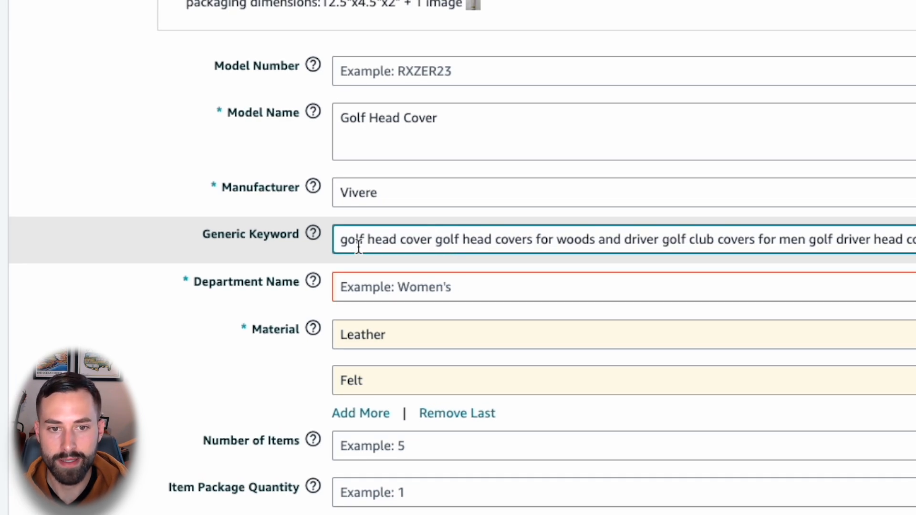
# Step: Delete the repeated word golf from the woods and driver, club covers for men, driver head covers and headcovers phrases in the generic keywords
pyautogui.doubleClick(445, 243)
pyautogui.press('BackSpace')
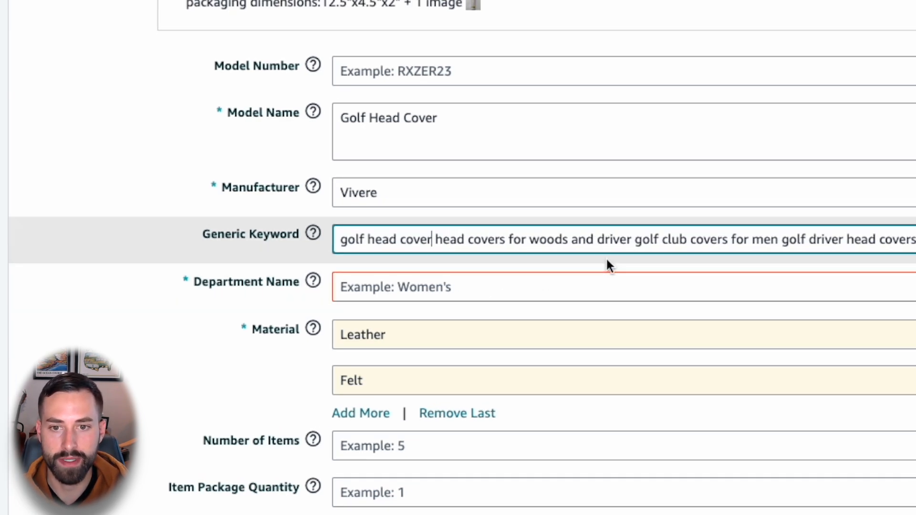
pyautogui.doubleClick(646, 241)
pyautogui.press('BackSpace')
pyautogui.doubleClick(763, 240)
pyautogui.press('BackSpace')
pyautogui.doubleClick(883, 241)
pyautogui.press('BackSpace')
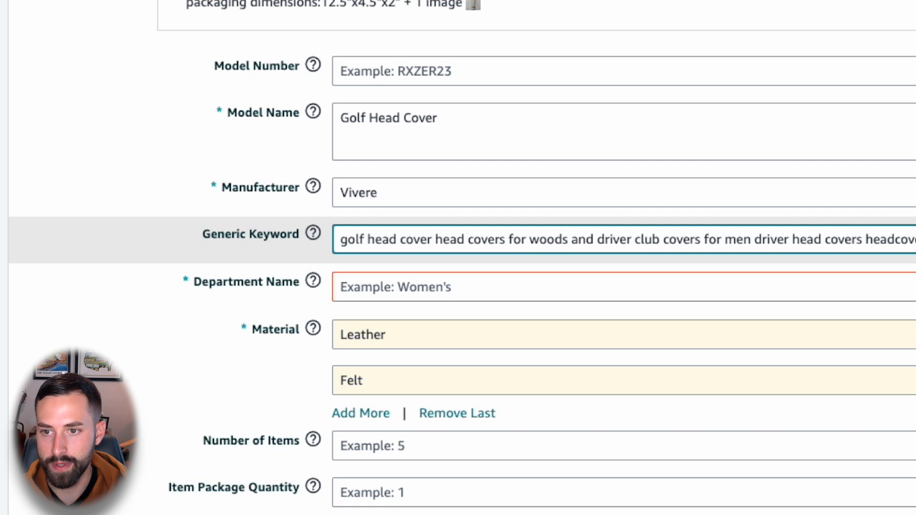
# Step: Further along the generic keywords, delete the word golf before clubs in the iron covers and head covers phrases
pyautogui.hotkey('ctrl', 'a')
pyautogui.press('Right')
pyautogui.tripleClick(818, 237)
pyautogui.press('Right')
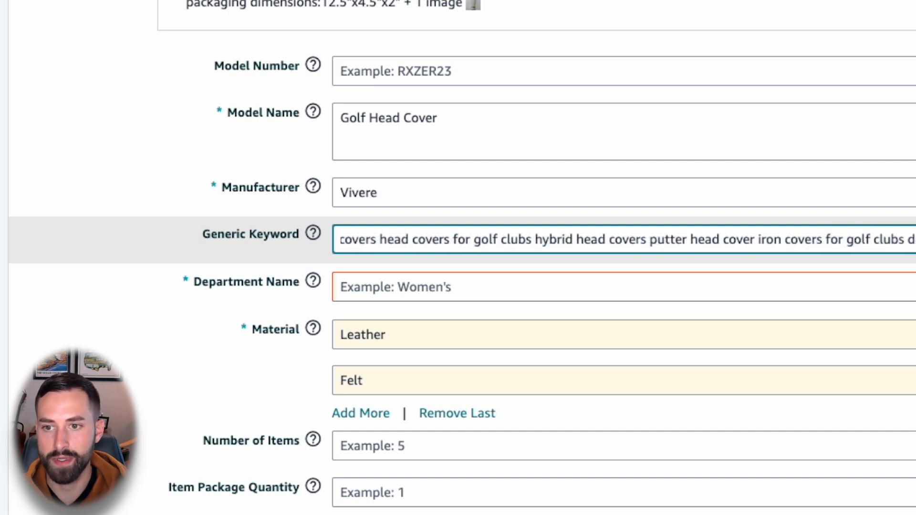
pyautogui.doubleClick(859, 240)
pyautogui.press('BackSpace')
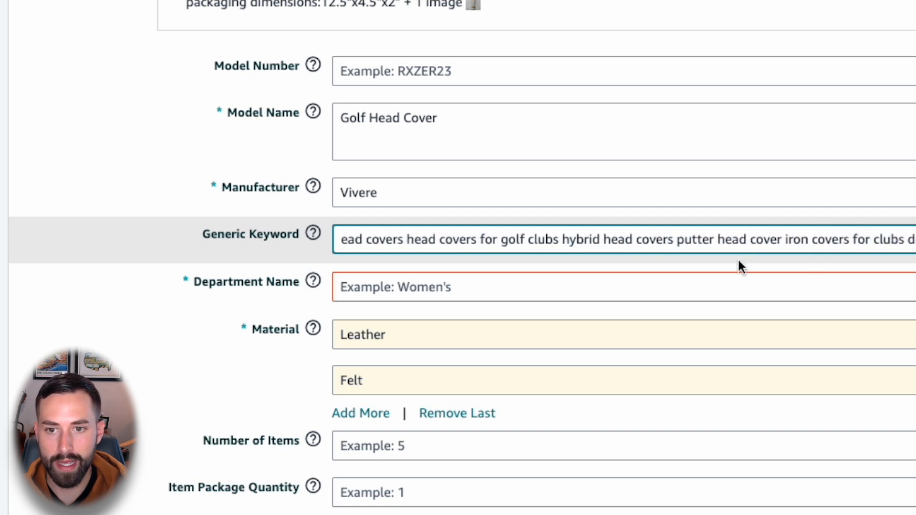
pyautogui.doubleClick(518, 241)
pyautogui.press('BackSpace')
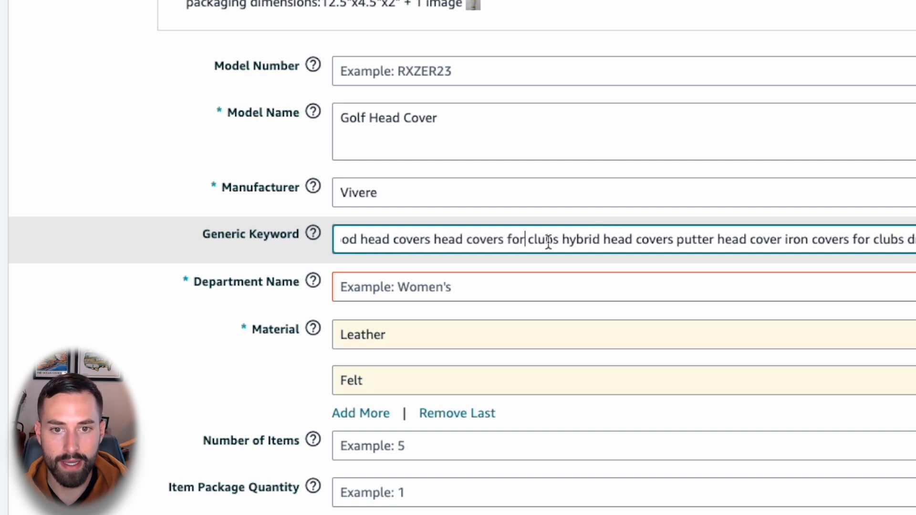
# Step: Trim the generic keywords to golf head cover head covers for woods driver club men driver headcovers iron fairway wood
pyautogui.doubleClick(653, 243)
pyautogui.click(173, 276)
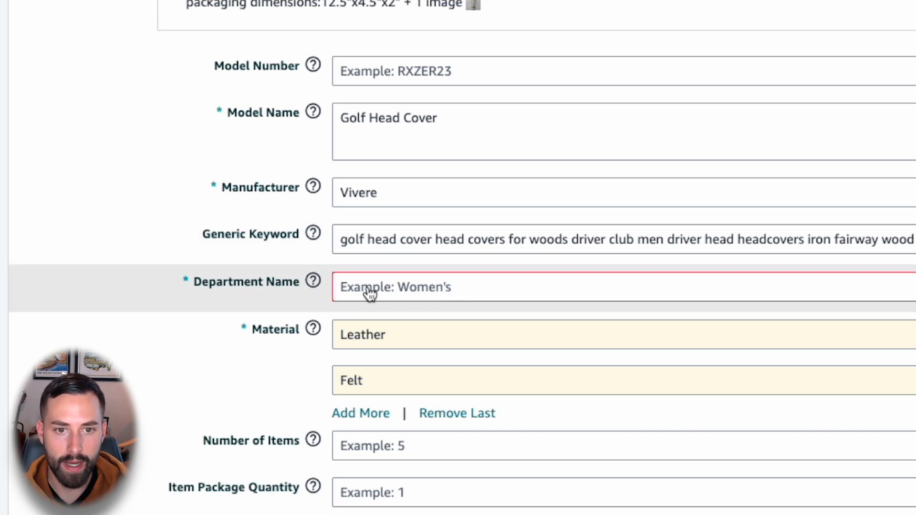
pyautogui.doubleClick(718, 239)
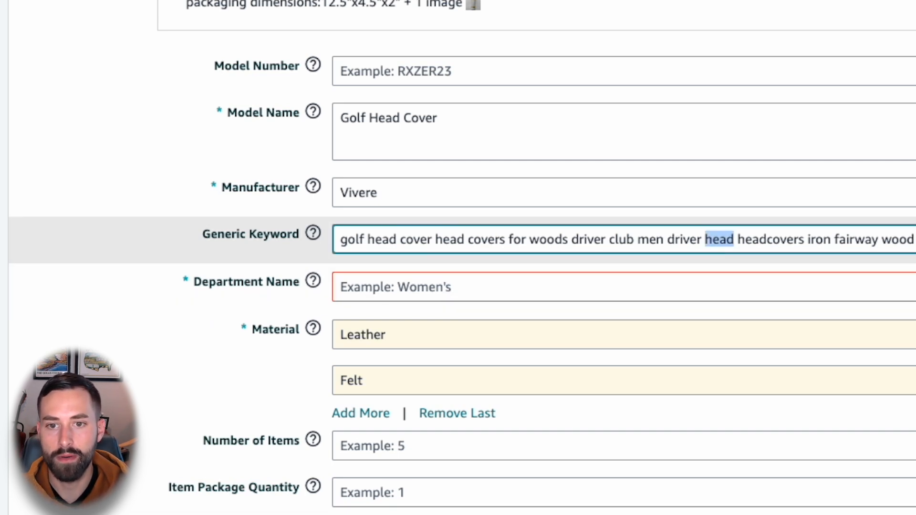
pyautogui.press('BackSpace')
# Step: Set the department name to Unisex-Adult and keep Leather and Felt as the materials
pyautogui.click(367, 295)
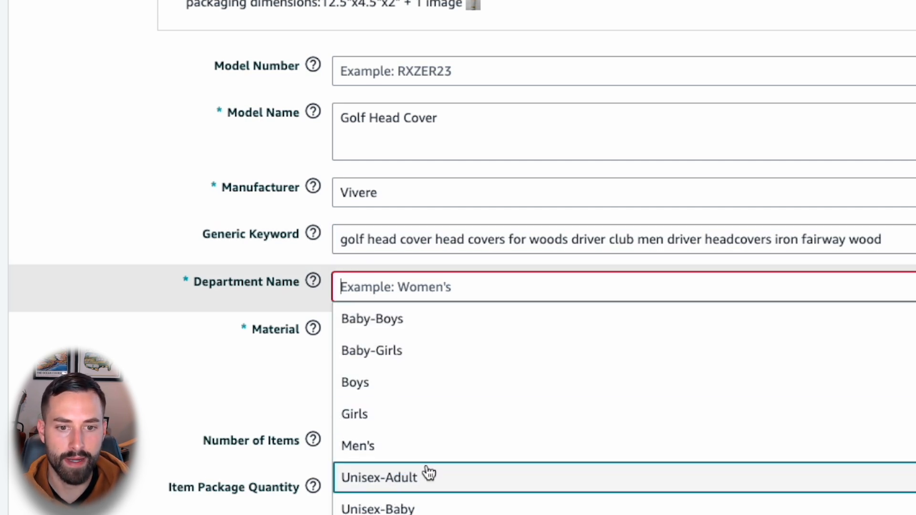
pyautogui.scroll(-1, 428, 473)
pyautogui.click(389, 474)
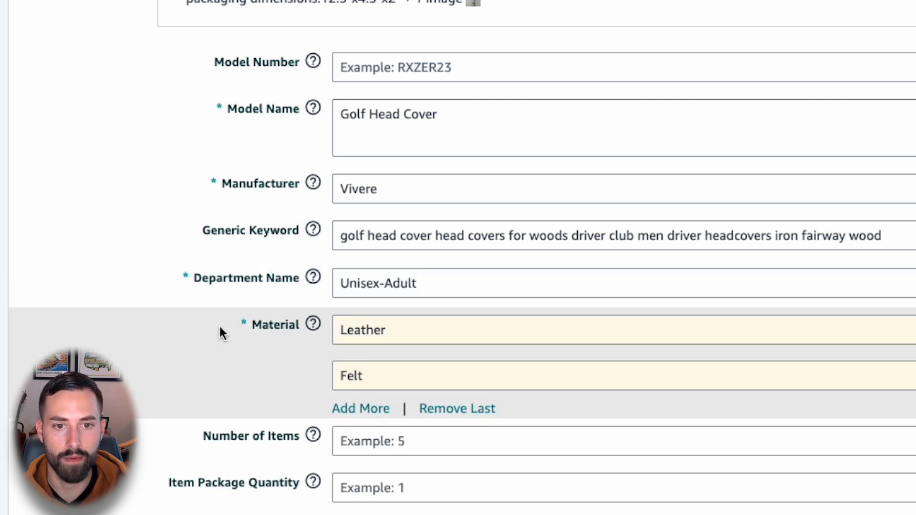
pyautogui.click(394, 276)
pyautogui.click(398, 315)
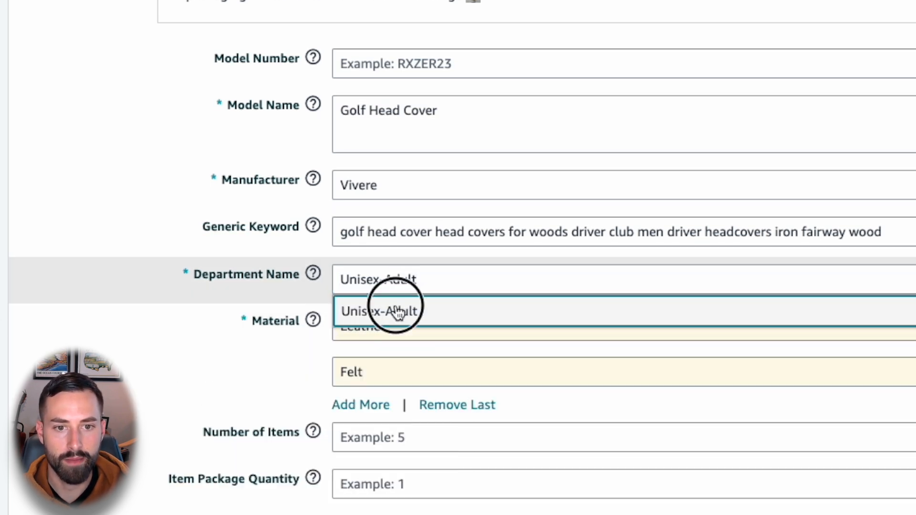
pyautogui.click(419, 327)
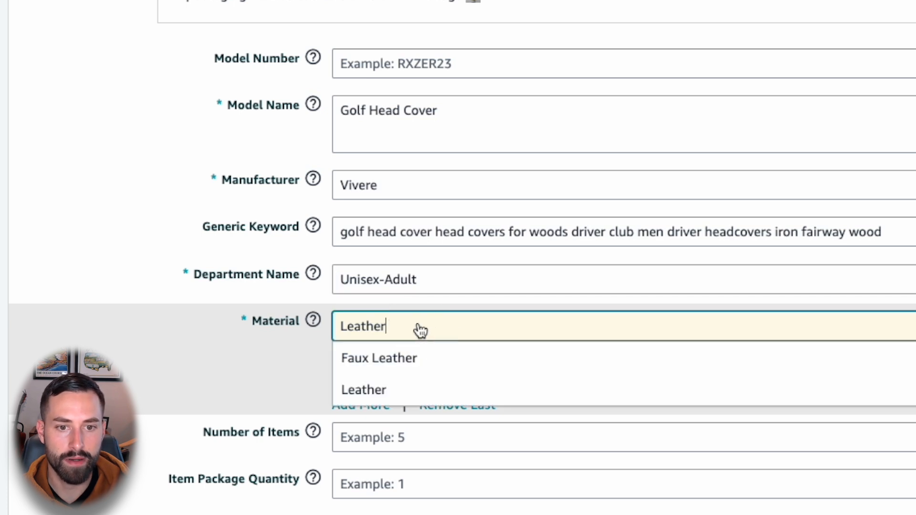
pyautogui.click(394, 383)
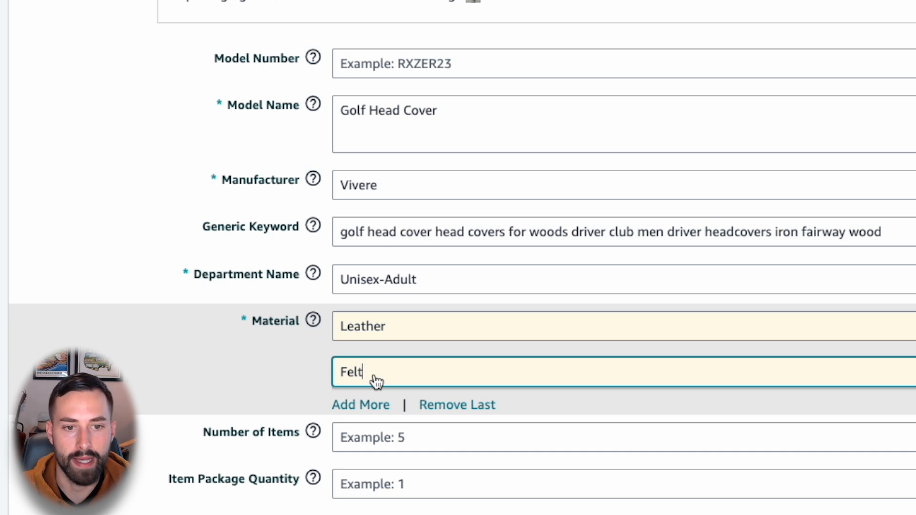
pyautogui.click(47, 424)
# Step: Set the number of items to 1 and the item package quantity to 1, checking the help text for package quantity
pyautogui.scroll(-2, 45, 321)
pyautogui.scroll(-2, 52, 318)
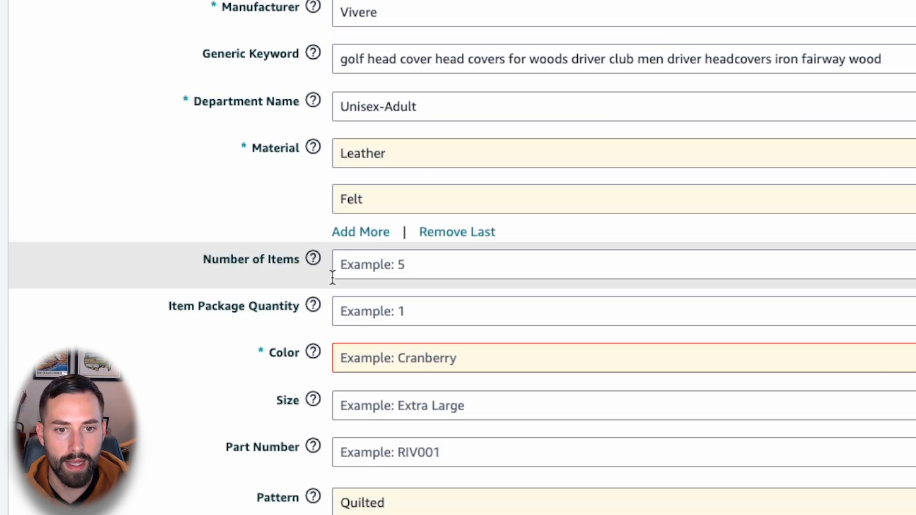
pyautogui.click(393, 270)
pyautogui.write('1')
pyautogui.click(312, 310)
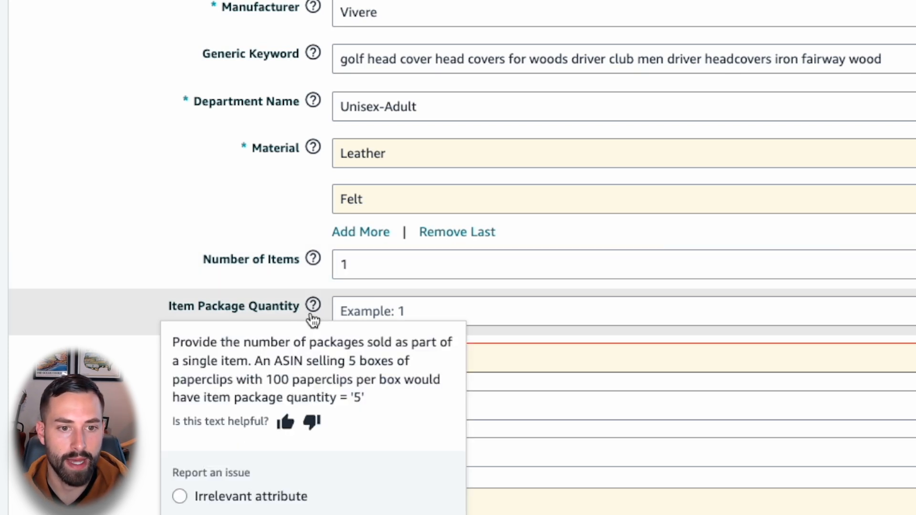
pyautogui.click(372, 313)
pyautogui.write('1')
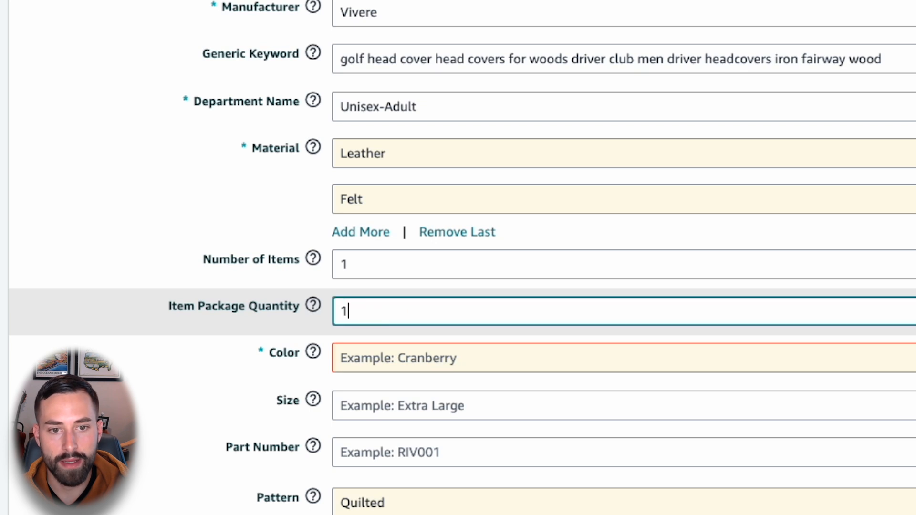
pyautogui.click(3, 257)
# Step: Set the product color to White
pyautogui.scroll(-3, 4, 258)
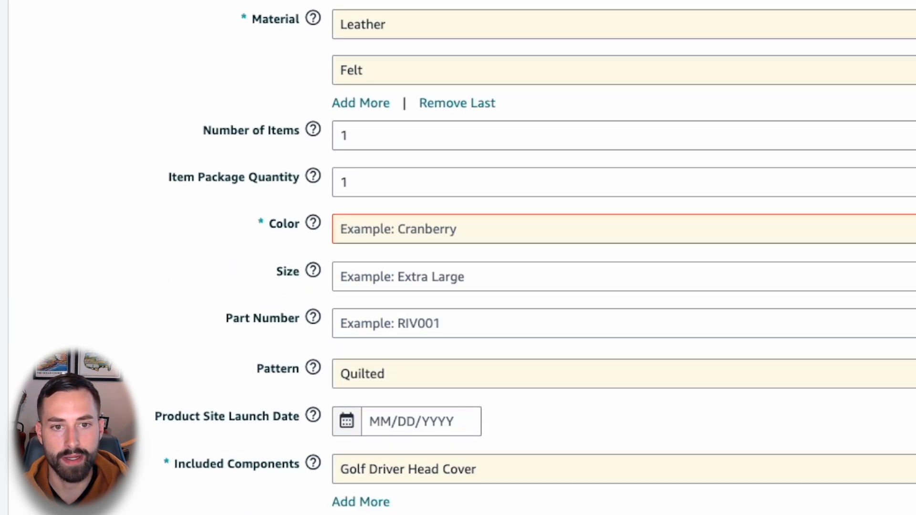
pyautogui.click(395, 229)
pyautogui.write('White')
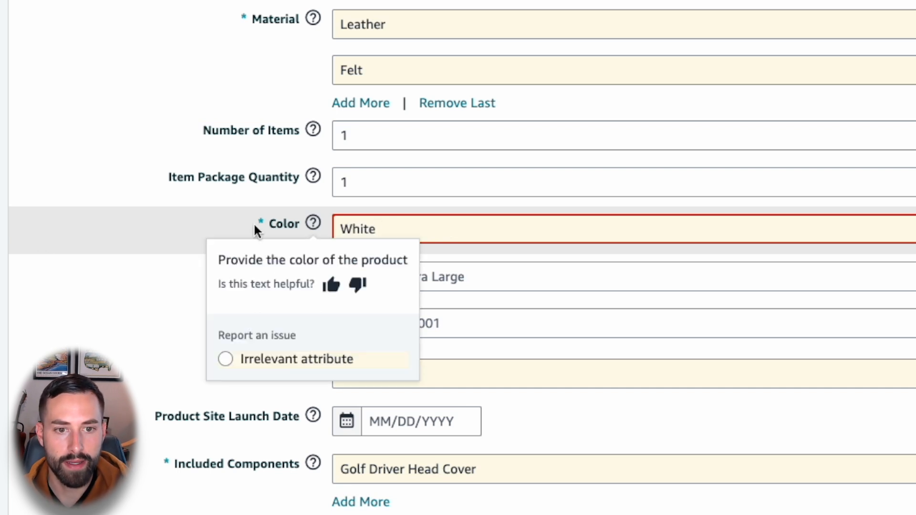
pyautogui.click(305, 286)
# Step: Review the remaining product details, including the prefilled pattern, included components and closure type
pyautogui.scroll(-2, 210, 285)
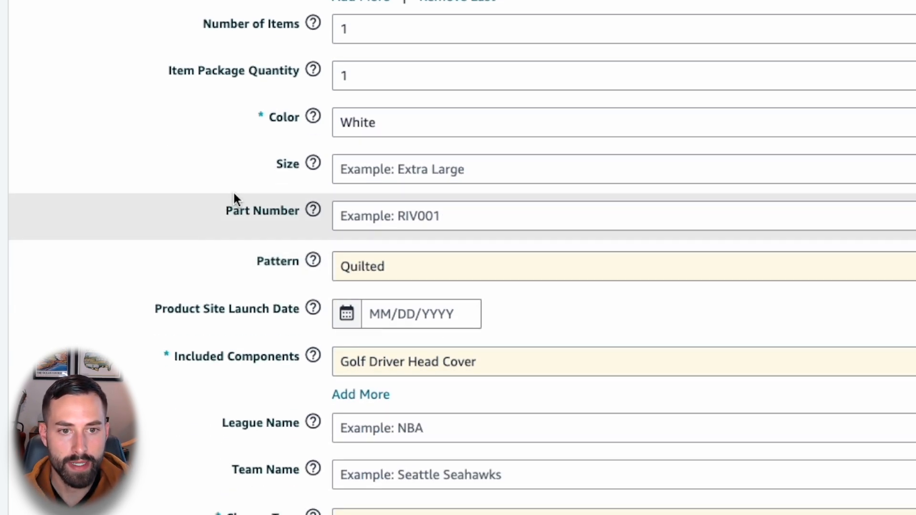
pyautogui.scroll(-1, 216, 217)
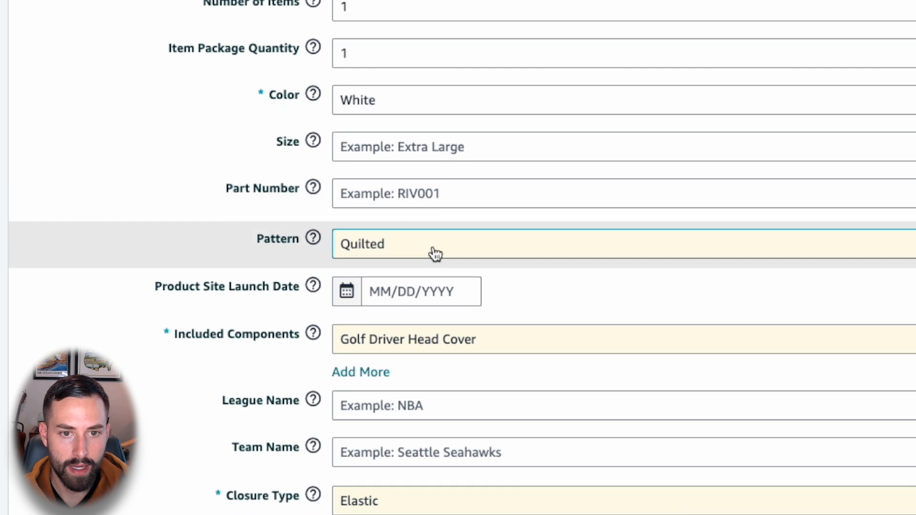
pyautogui.scroll(-1, 181, 267)
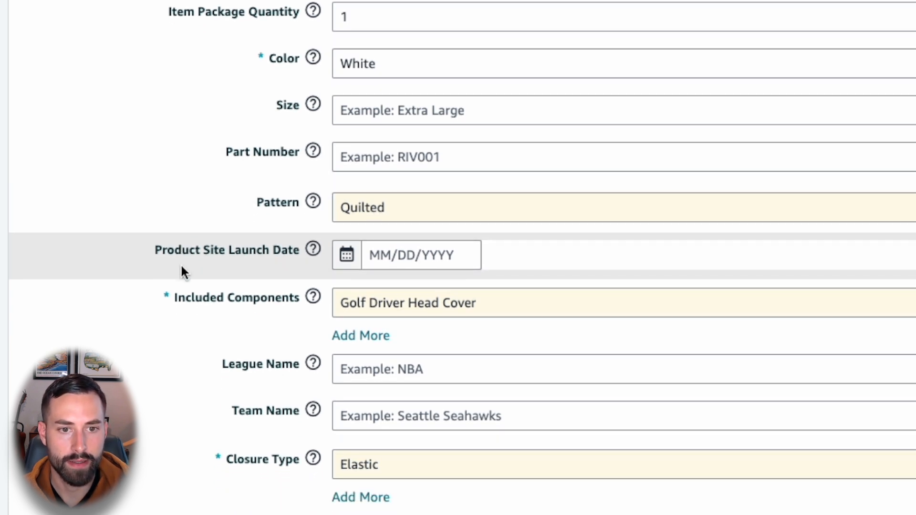
pyautogui.scroll(-1, 180, 287)
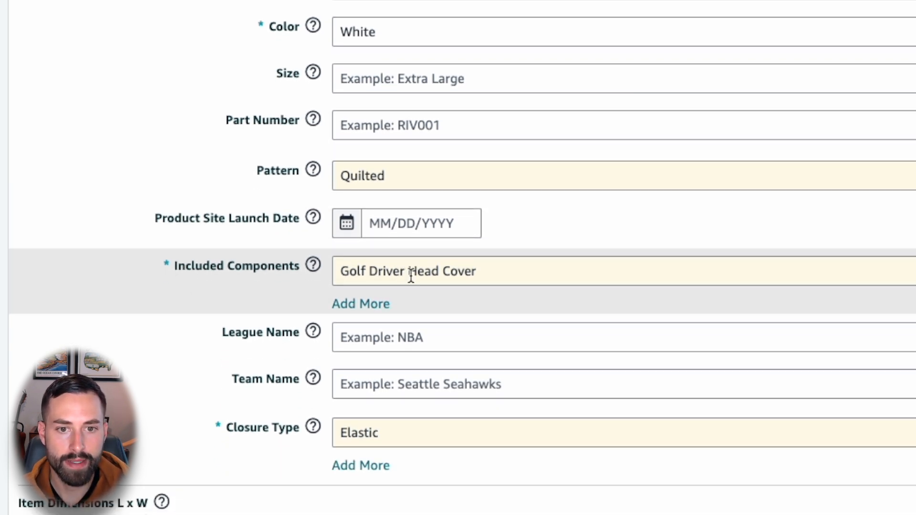
pyautogui.scroll(-3, 186, 293)
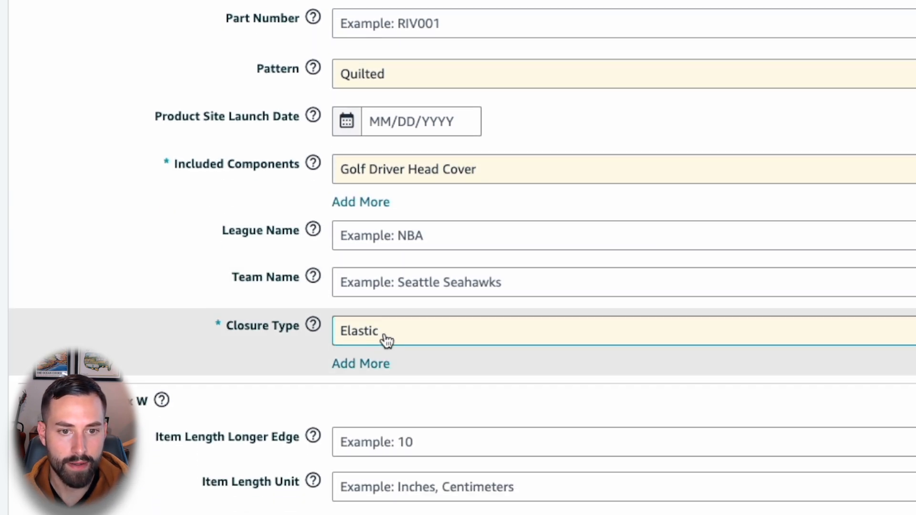
pyautogui.doubleClick(387, 340)
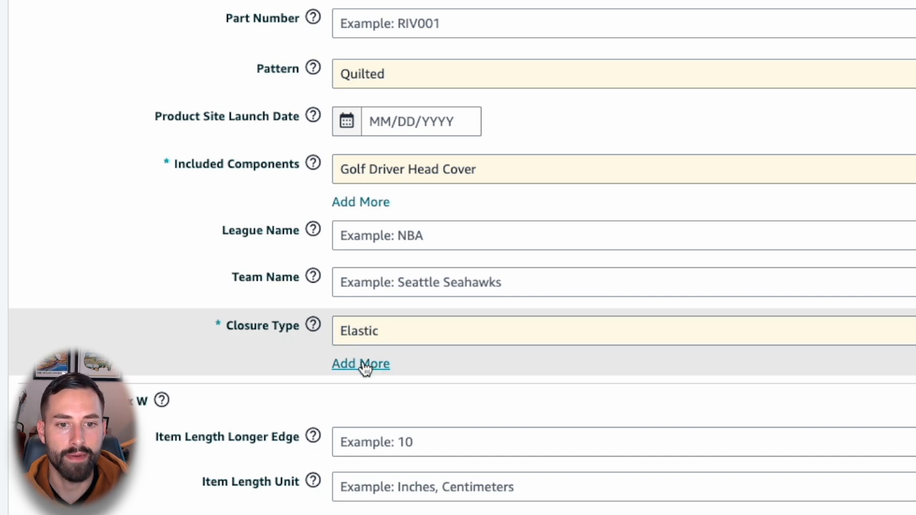
pyautogui.scroll(-5, 365, 368)
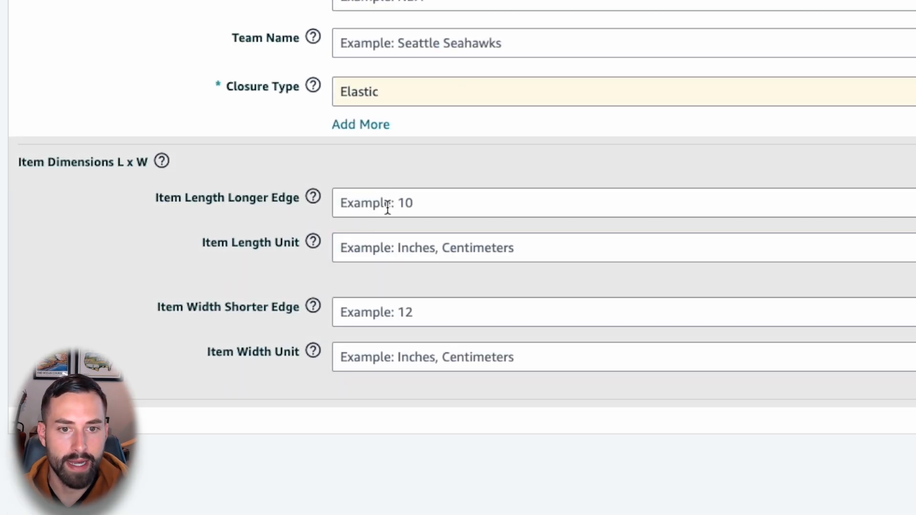
# Step: Set the item dimensions to a longer edge of 12 inches and a shorter edge of 2 inches
pyautogui.click(388, 208)
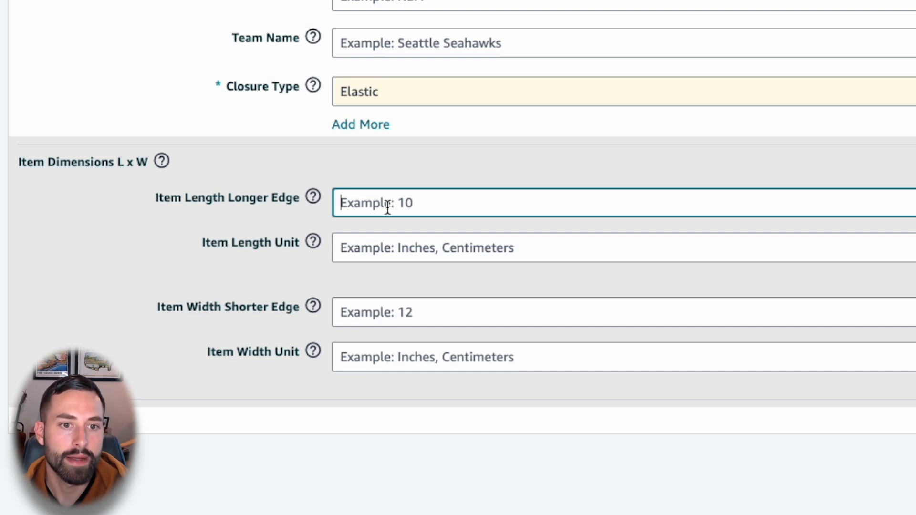
pyautogui.write('12')
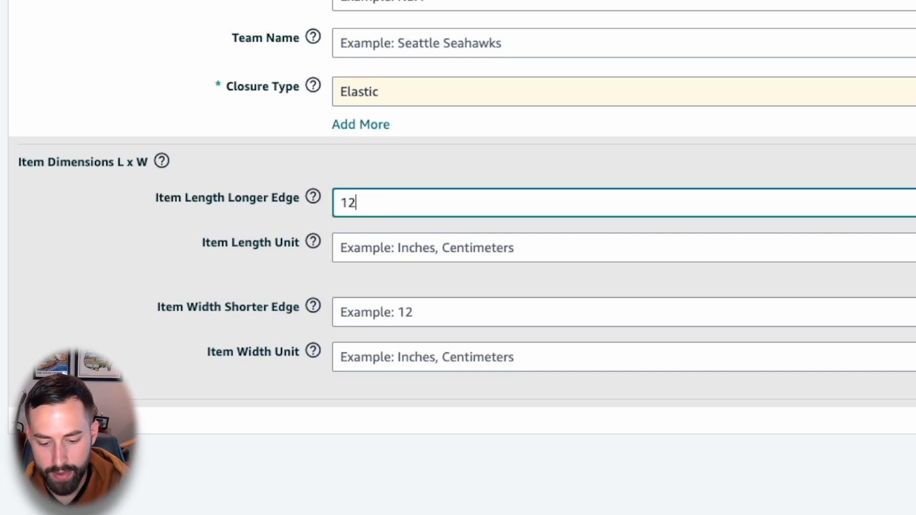
pyautogui.click(388, 259)
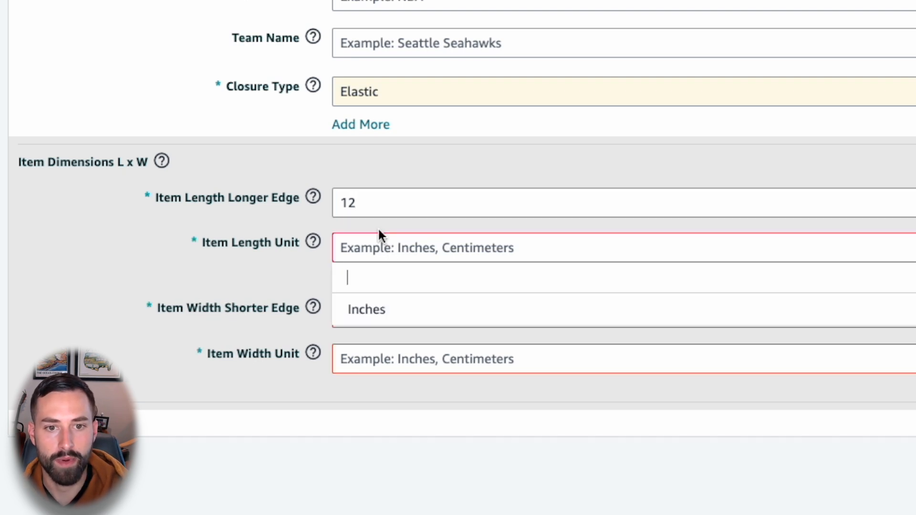
pyautogui.click(401, 311)
pyautogui.click(393, 313)
pyautogui.write('2')
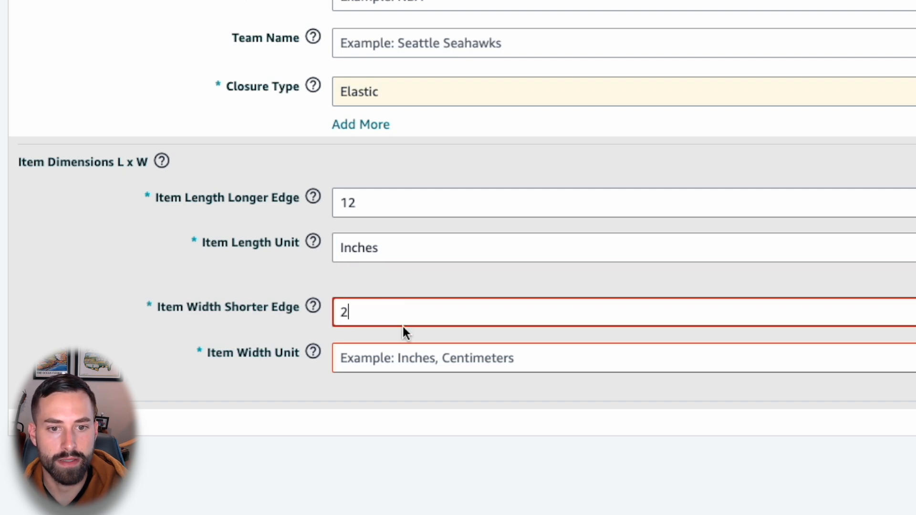
pyautogui.click(395, 370)
pyautogui.click(398, 425)
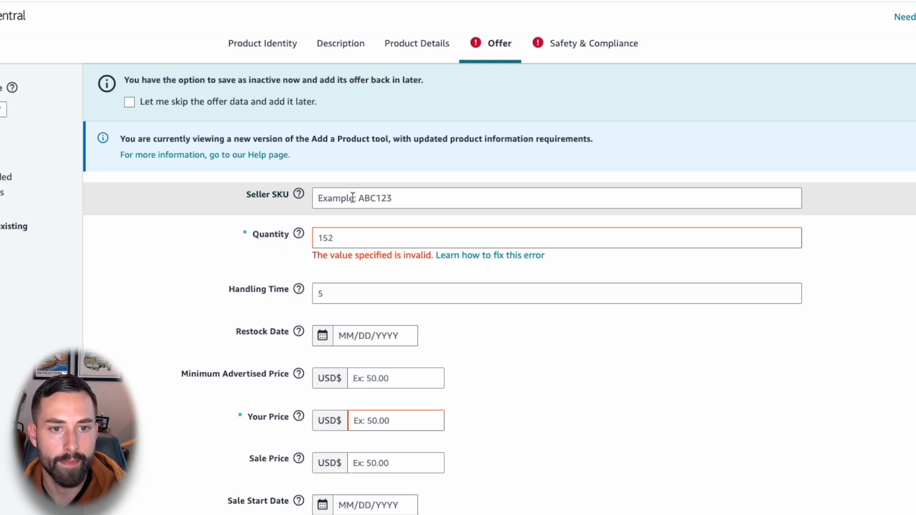
# Step: Enter white-golfheadcover as the seller SKU for the offer
pyautogui.click(376, 198)
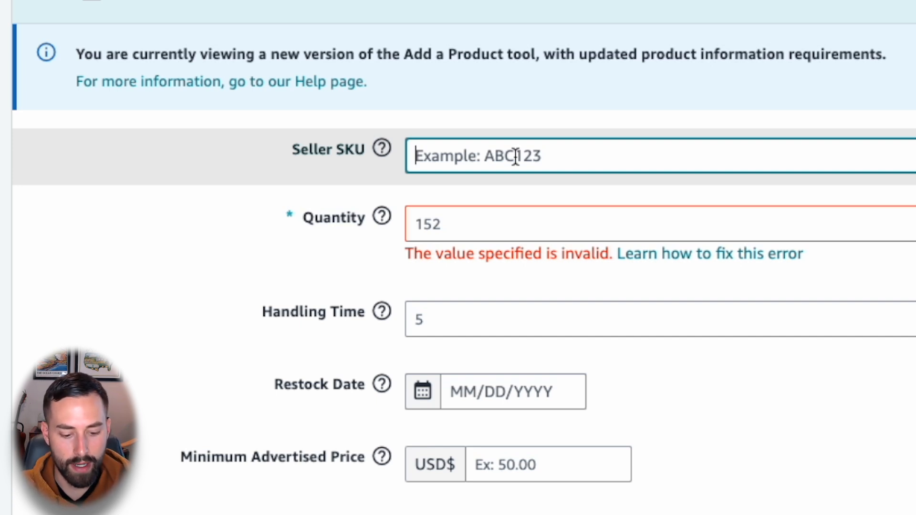
pyautogui.write('white')
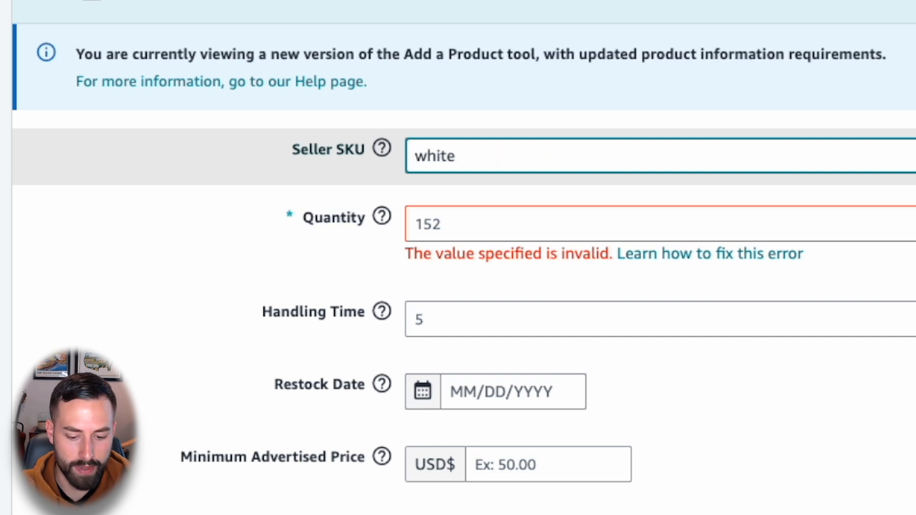
pyautogui.write('-golfhead')
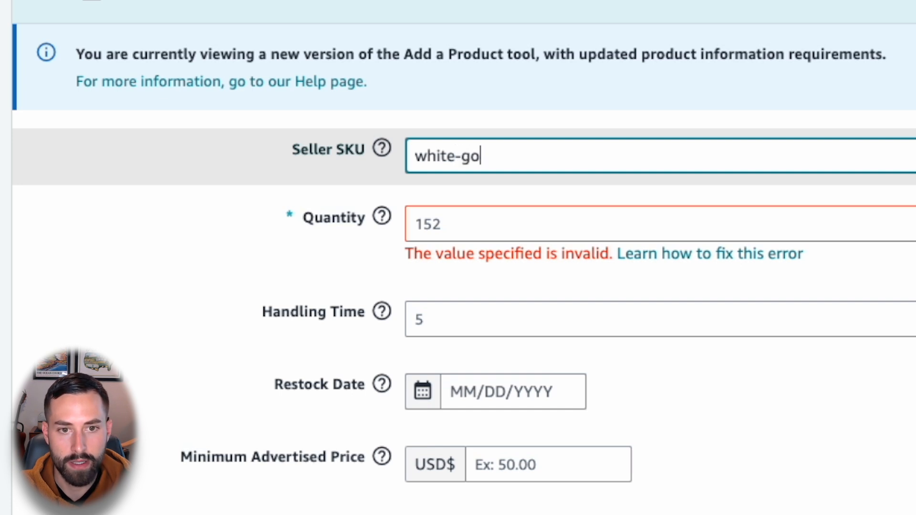
pyautogui.press('BackSpace')
pyautogui.write('fheadcover')
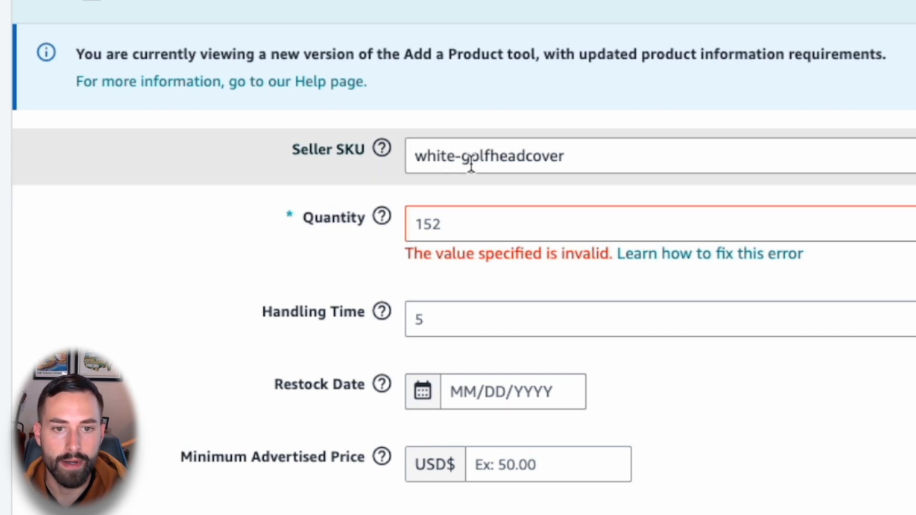
# Step: Try the design name "cigar,whiskey" as the seller SKU prefix in place of the color
pyautogui.doubleClick(434, 162)
pyautogui.write('cigar/whiskey')
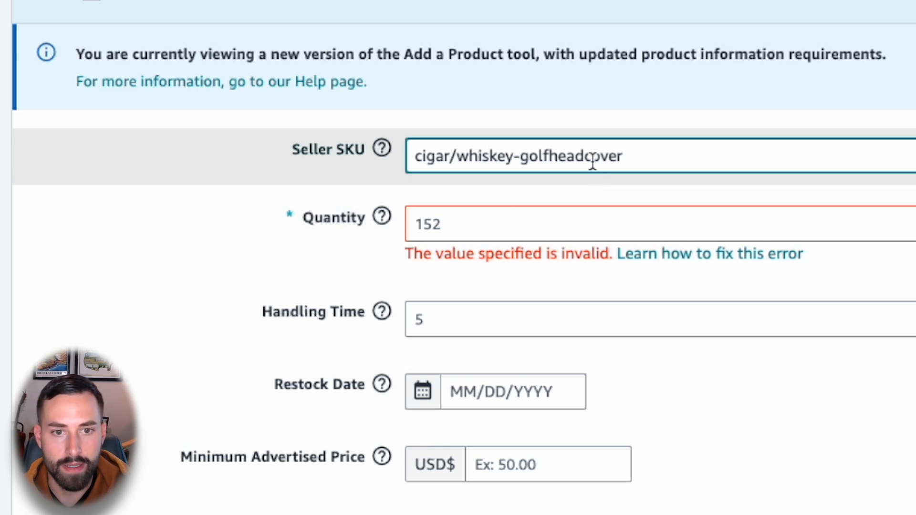
pyautogui.click(457, 162)
pyautogui.press('BackSpace')
pyautogui.write(',')
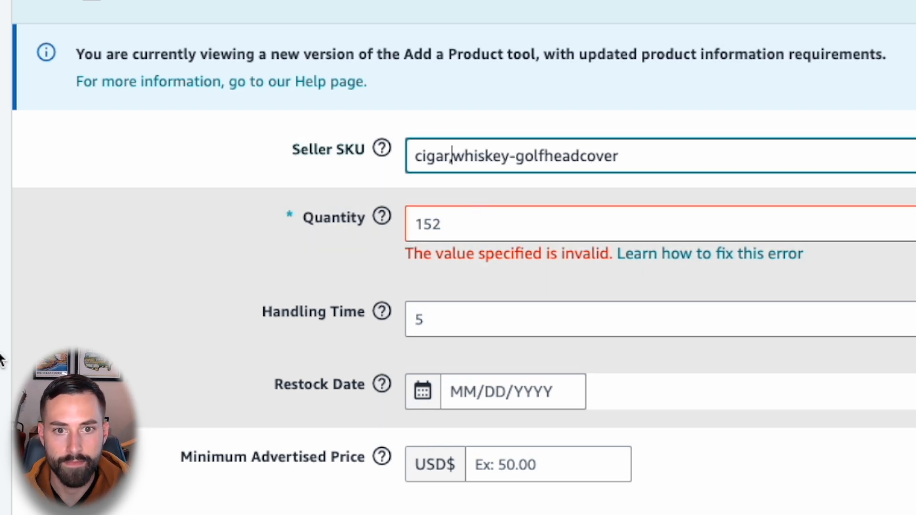
# Step: Restore the seller SKU to white-golfheadcover by replacing the design prefix with the color
pyautogui.moveTo(510, 162); pyautogui.dragTo(388, 164)
pyautogui.write('white')
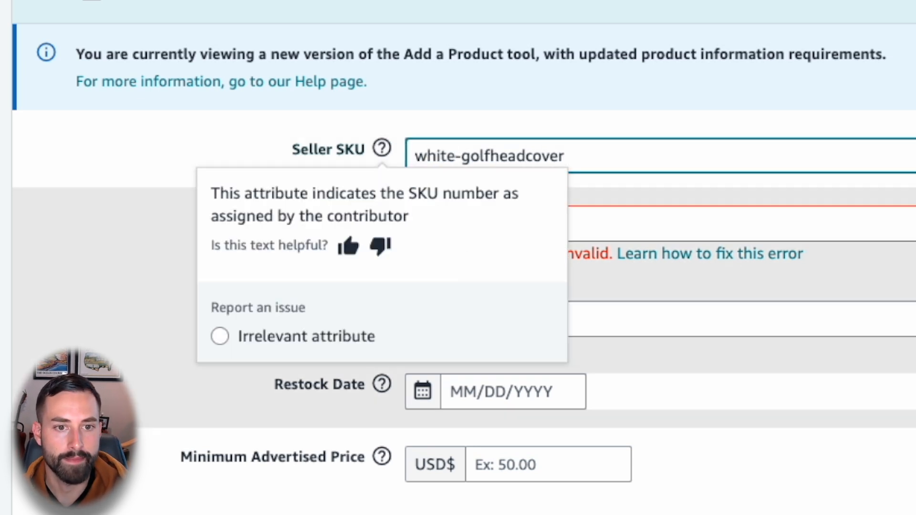
pyautogui.click(504, 253)
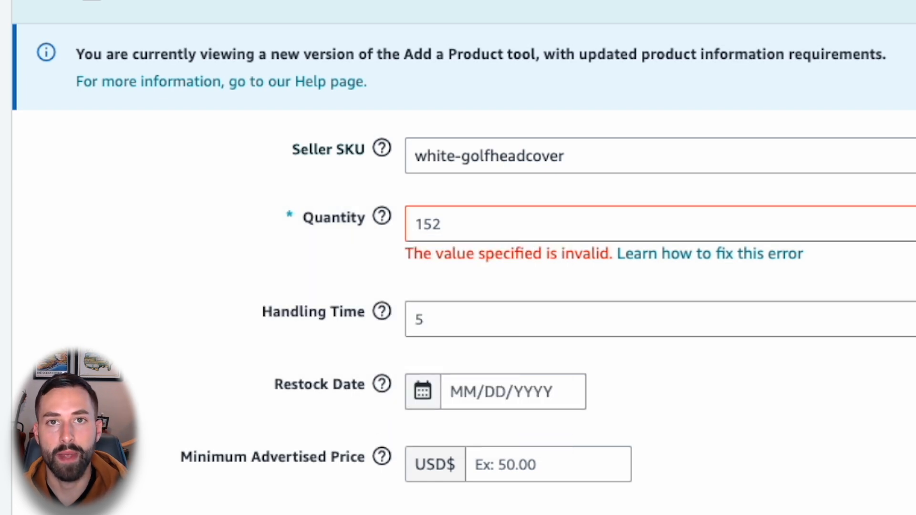
# Step: Set Your Price for the offer to USD 29.99
pyautogui.scroll(-2, 458, 258)
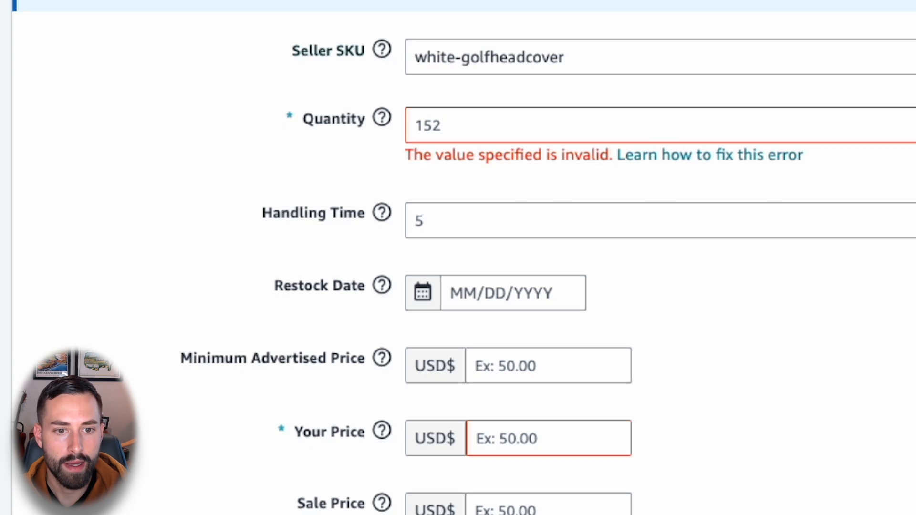
pyautogui.scroll(-2, 458, 258)
pyautogui.scroll(-6, 565, 95)
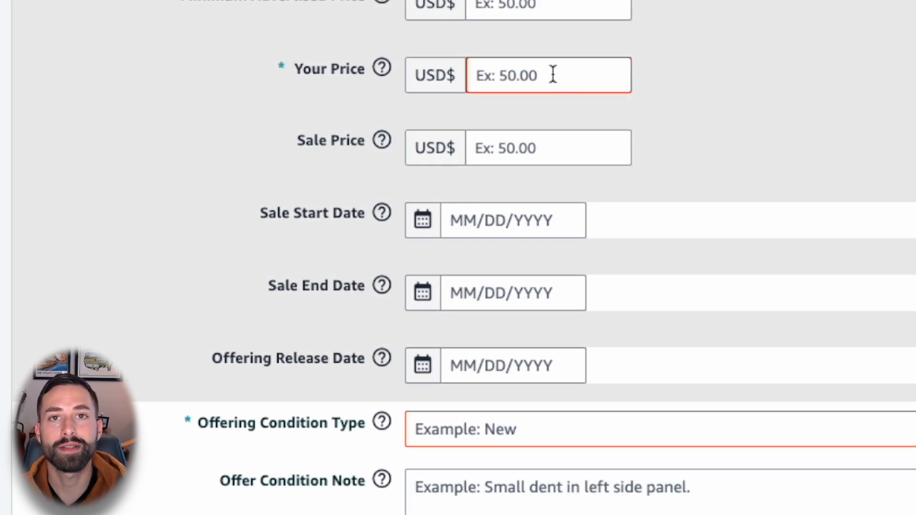
pyautogui.click(554, 74)
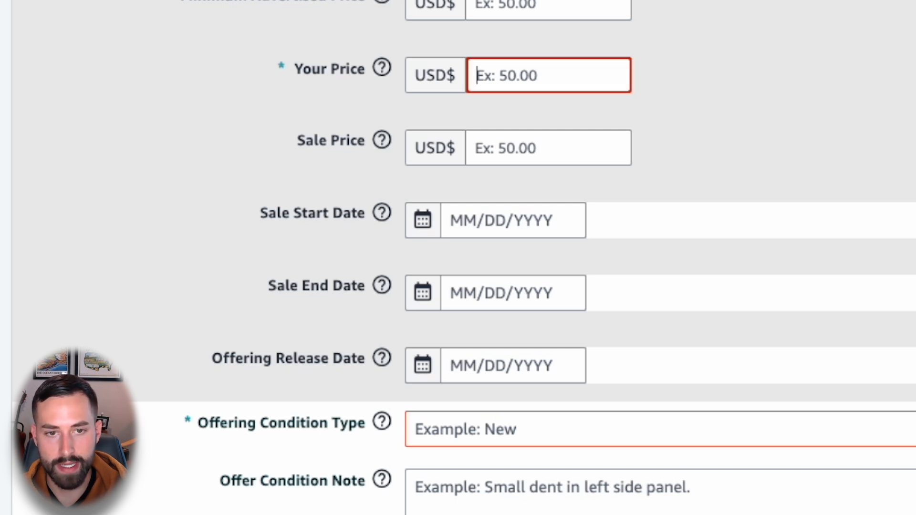
pyautogui.write('29.9')
pyautogui.doubleClick(519, 79)
pyautogui.click(519, 78)
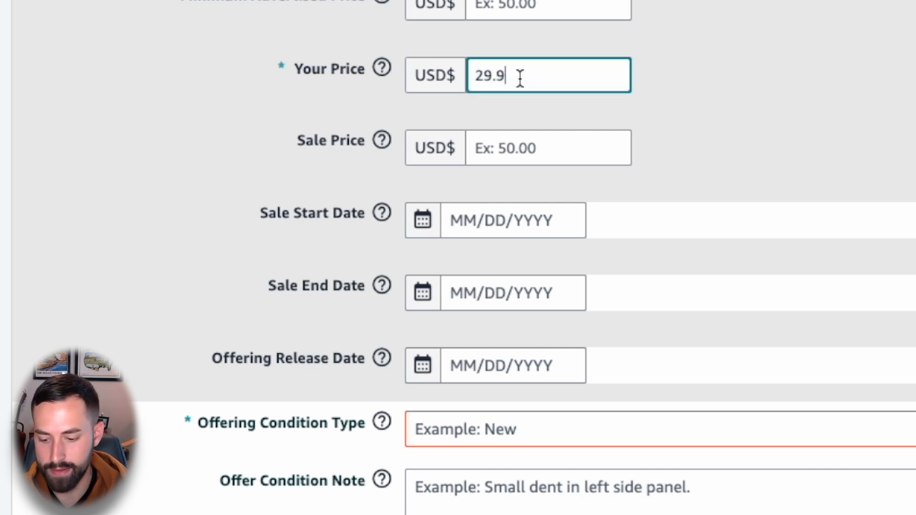
pyautogui.write('9')
pyautogui.click(695, 174)
pyautogui.click(481, 155)
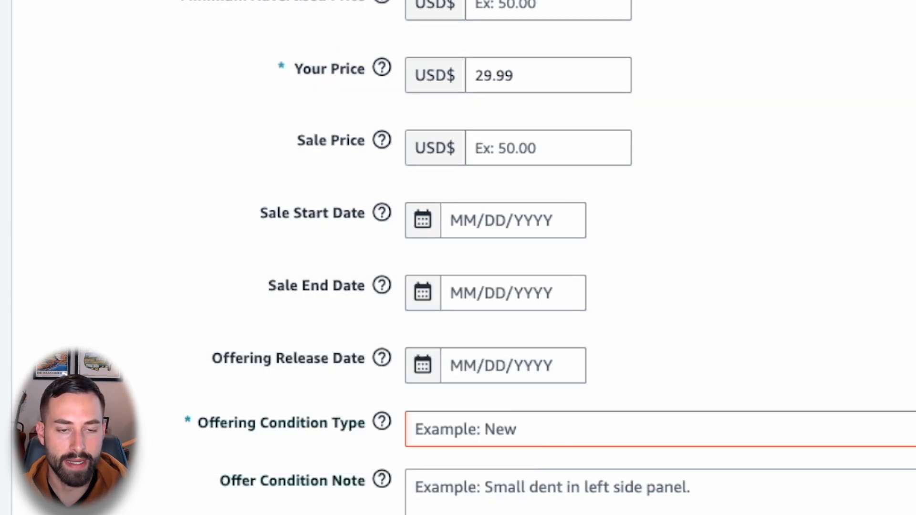
# Step: Set the offering condition type to New and make the list price equal to Your Price of USD 29.99
pyautogui.scroll(-3, 429, 323)
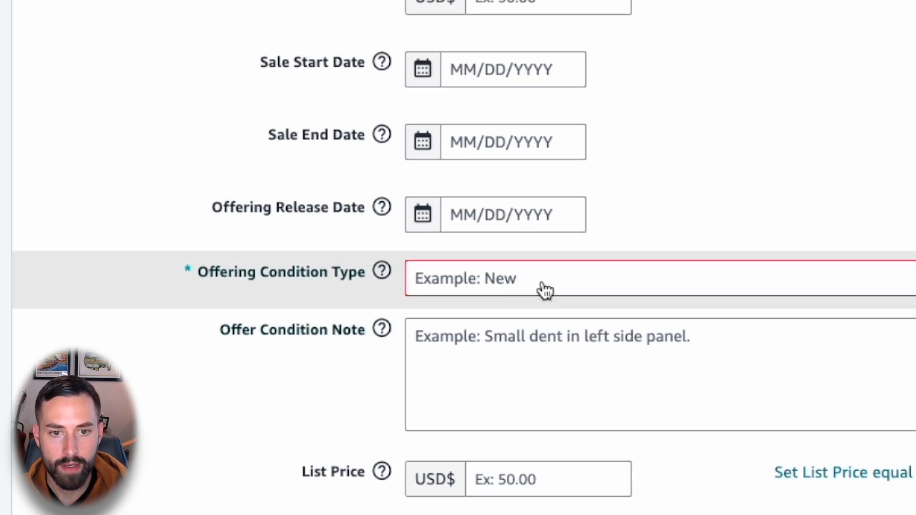
pyautogui.click(546, 288)
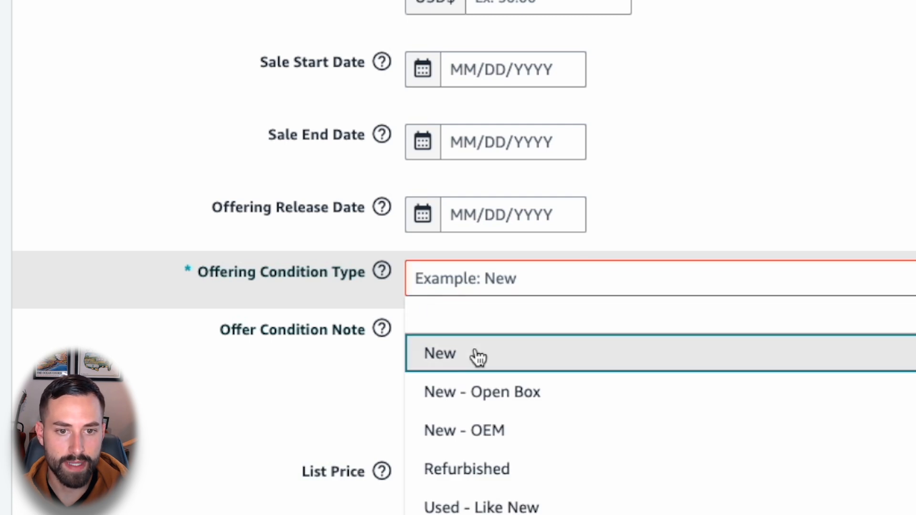
pyautogui.click(440, 354)
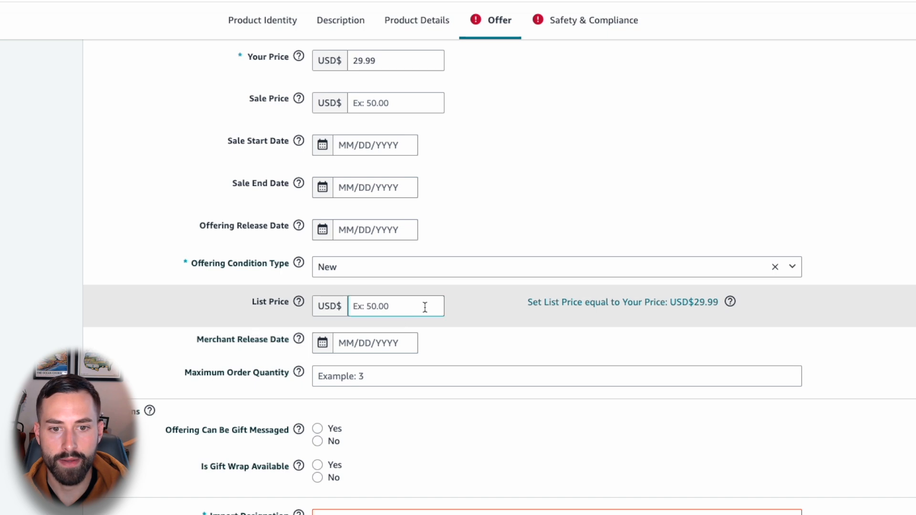
pyautogui.click(578, 302)
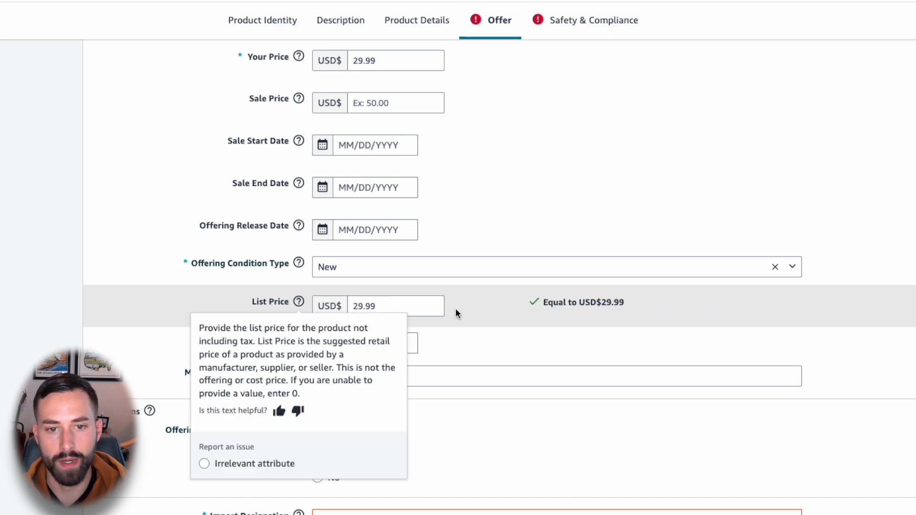
# Step: Set the import designation to Imported and choose Fulfilled by Amazon as the fulfillment channel
pyautogui.scroll(-3, 254, 394)
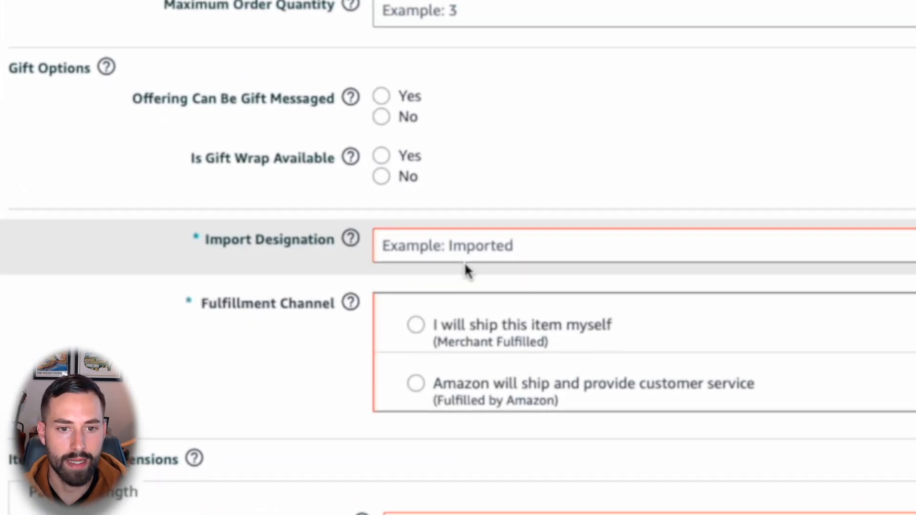
pyautogui.click(461, 253)
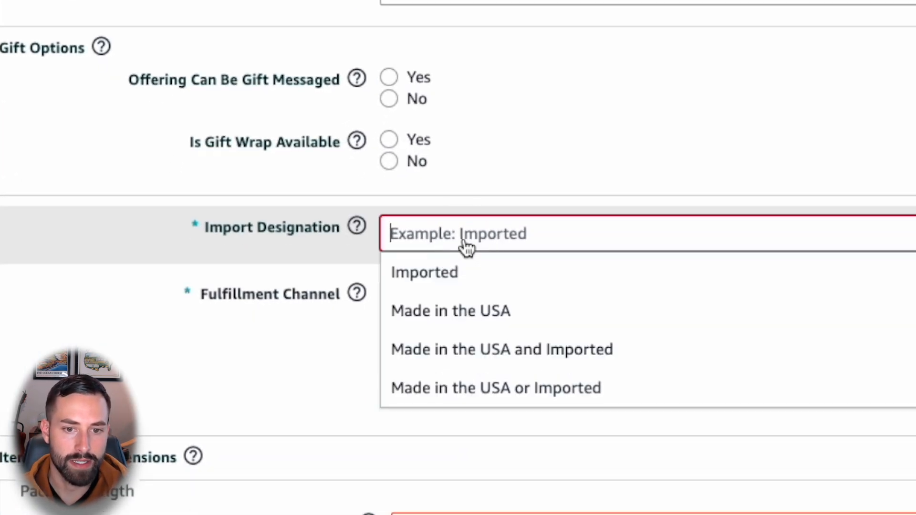
pyautogui.click(479, 286)
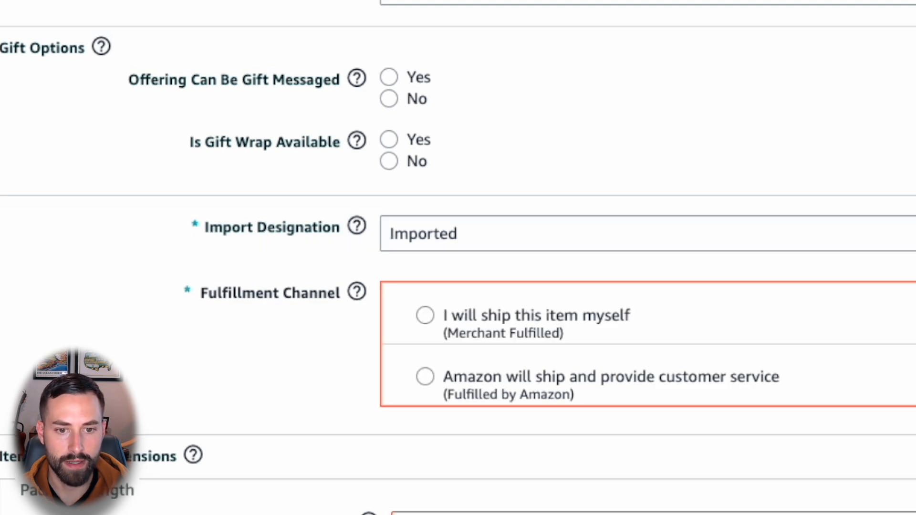
pyautogui.scroll(-1, 585, 304)
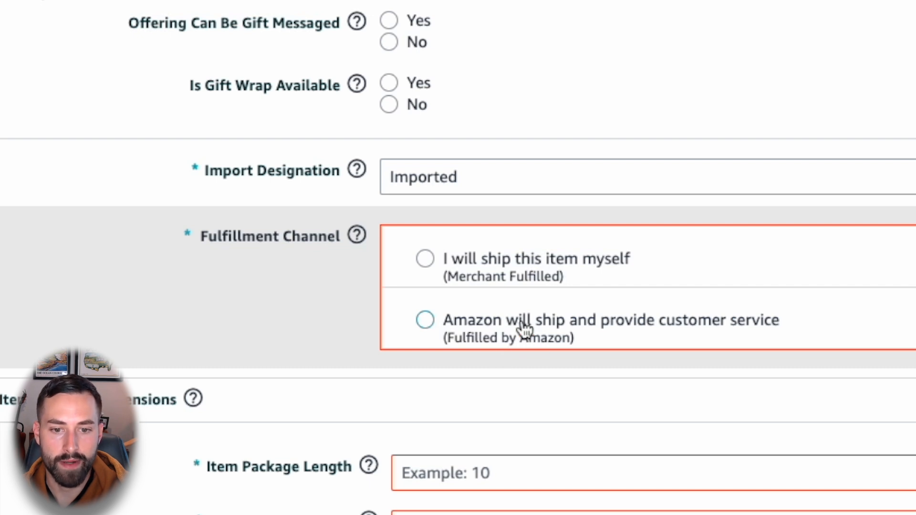
pyautogui.click(428, 322)
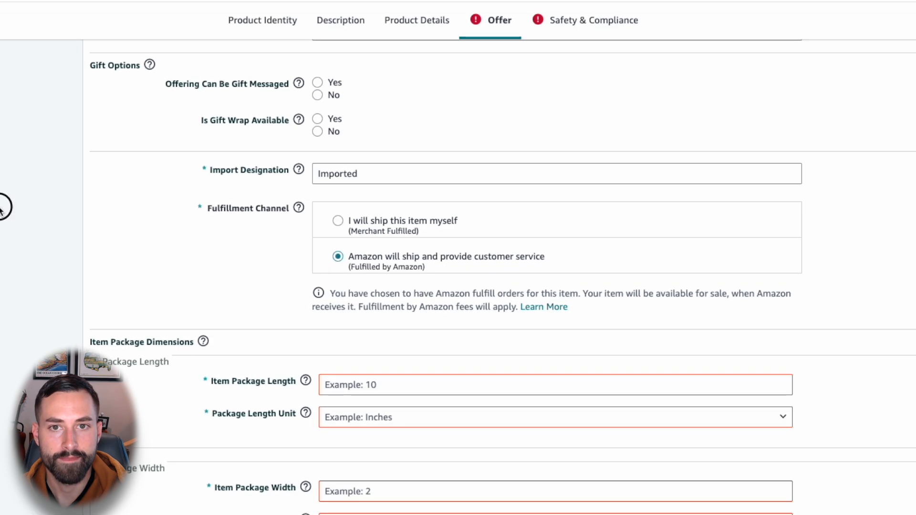
# Step: Set the item package length to 12.5 inches in the package dimensions
pyautogui.scroll(10, 9, 203)
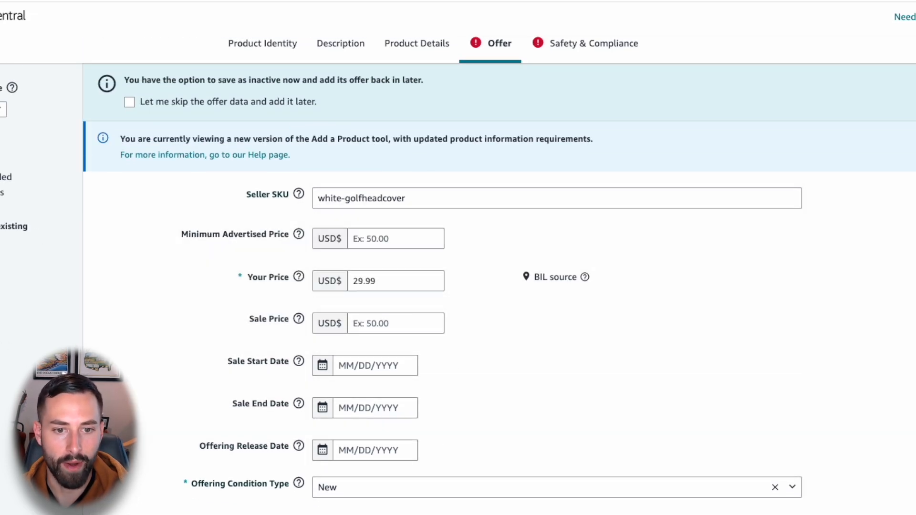
pyautogui.scroll(-8, 27, 358)
pyautogui.scroll(-5, 27, 359)
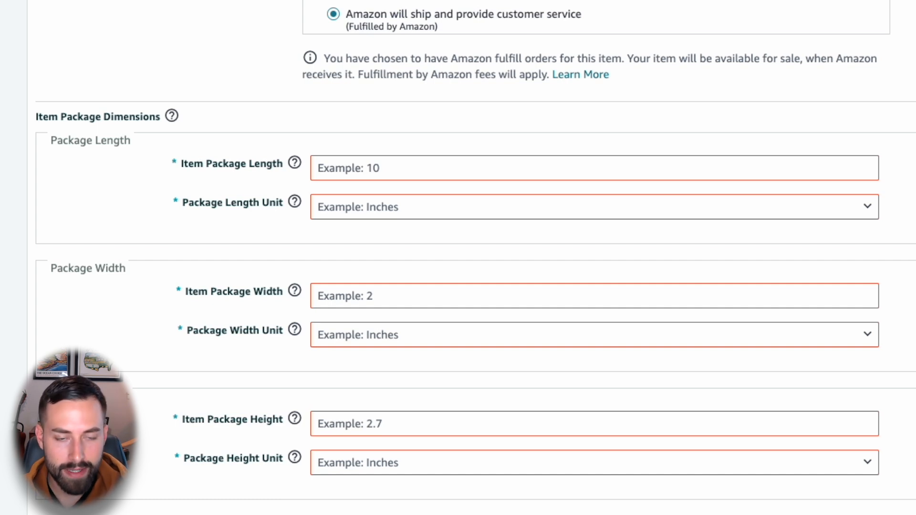
pyautogui.click(364, 169)
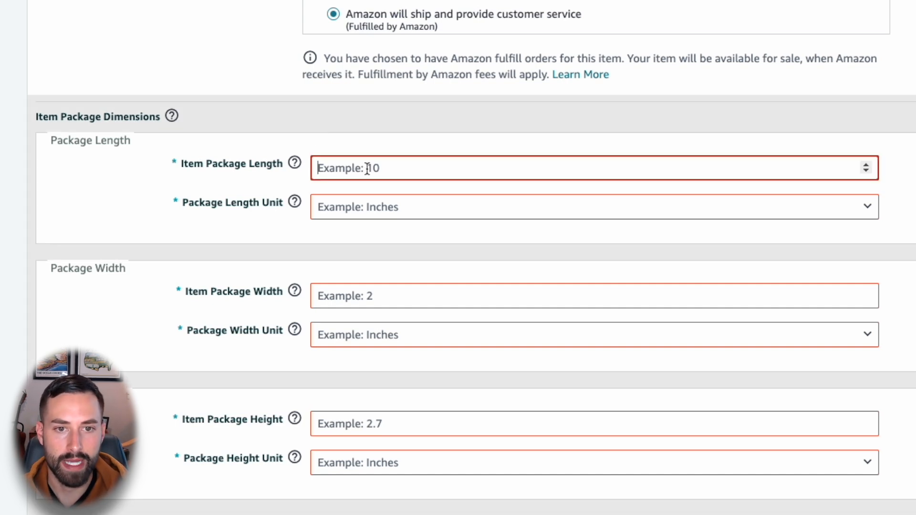
pyautogui.write('12.5')
pyautogui.click(360, 215)
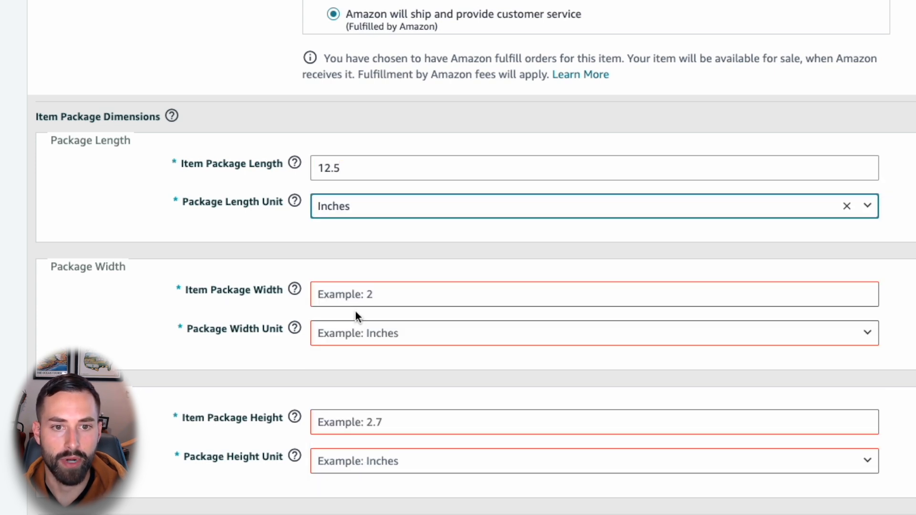
# Step: Set the item package width to 4.5 inches
pyautogui.click(347, 294)
pyautogui.write('4')
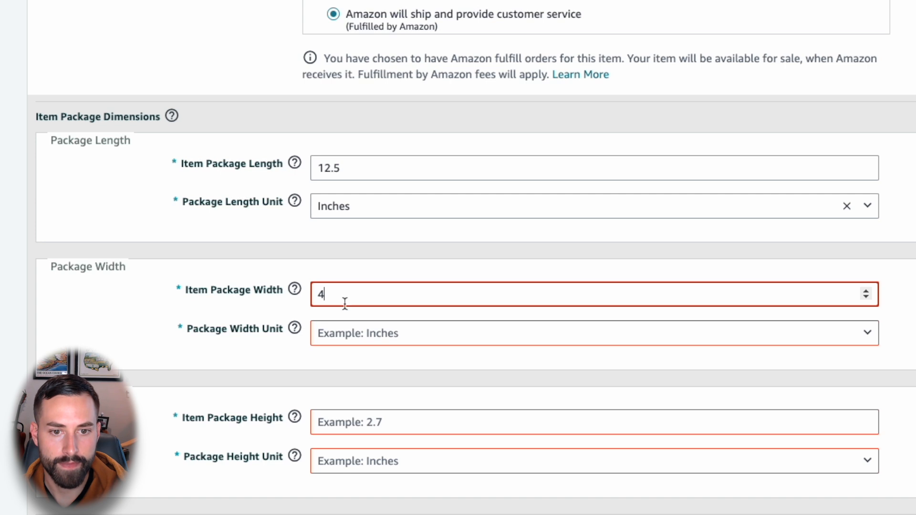
pyautogui.write('.5')
pyautogui.click(352, 333)
pyautogui.scroll(-5, 361, 448)
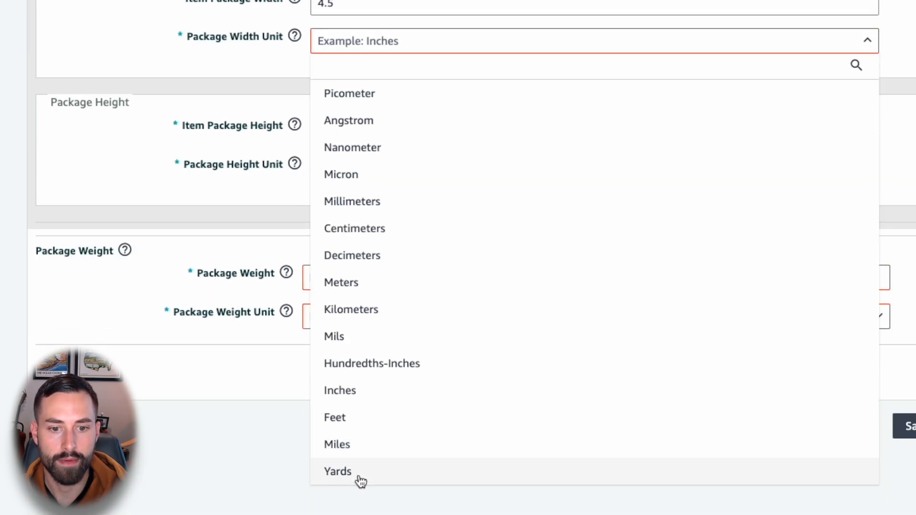
pyautogui.click(355, 397)
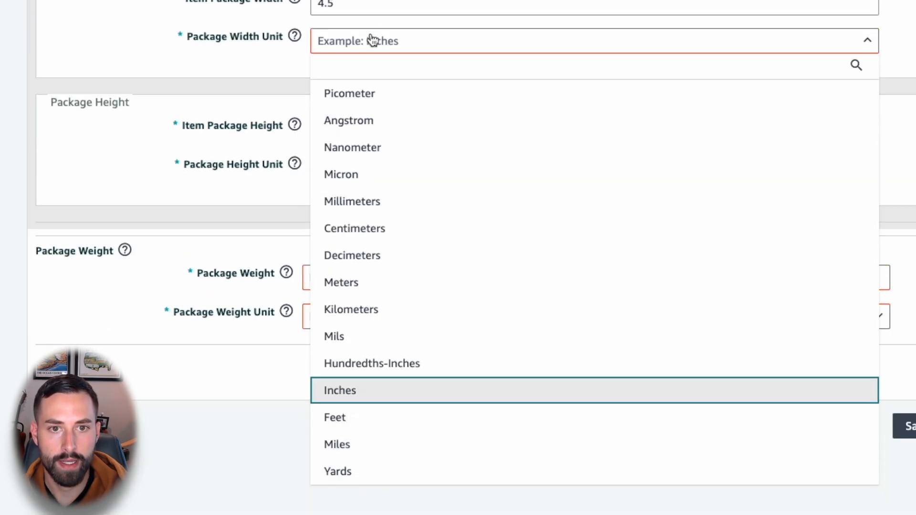
pyautogui.scroll(3, 367, 282)
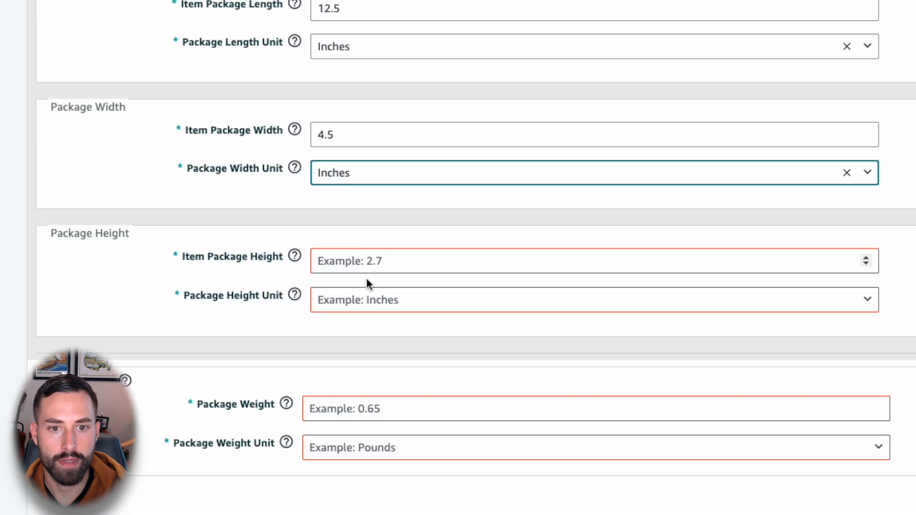
# Step: Enter an item package height of 12.5
pyautogui.click(366, 258)
pyautogui.write('2')
pyautogui.click(366, 309)
pyautogui.click(364, 302)
pyautogui.click(367, 305)
pyautogui.click(357, 263)
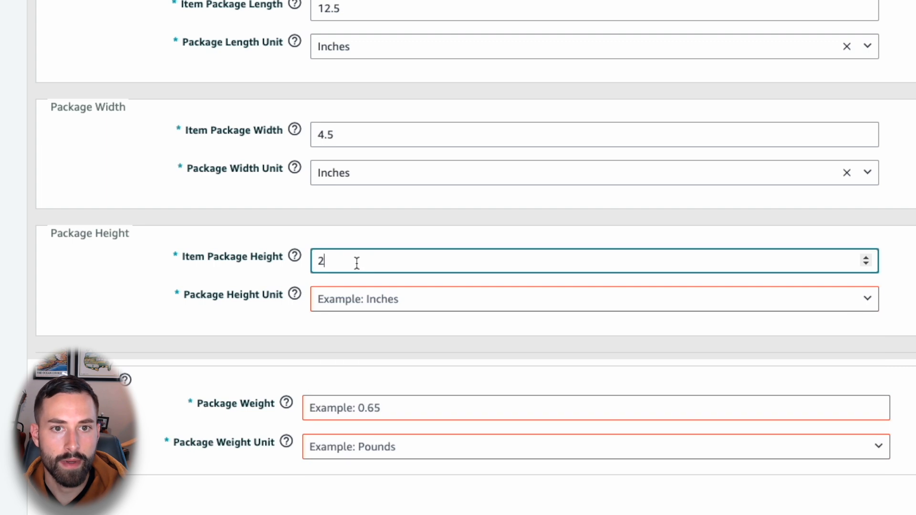
pyautogui.write('.5')
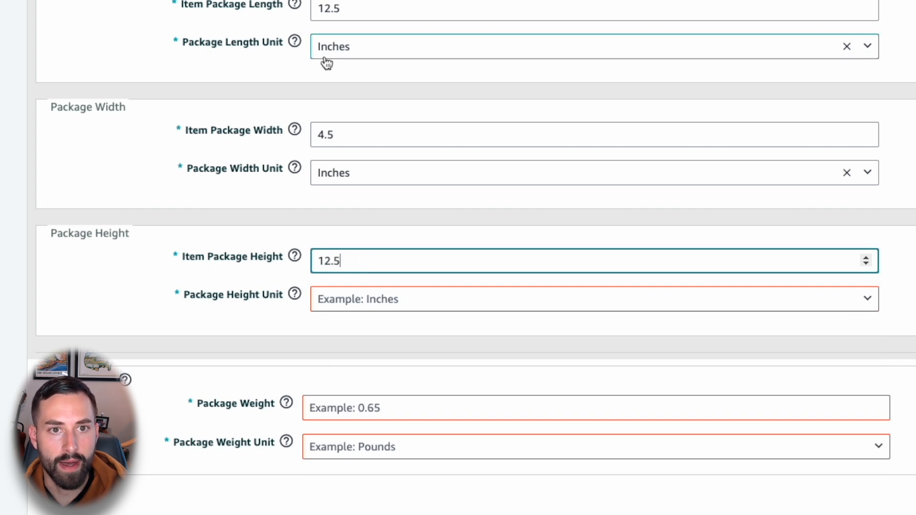
# Step: Change the item package length to 2 inches
pyautogui.scroll(1, 328, 48)
pyautogui.doubleClick(327, 36)
pyautogui.write('2')
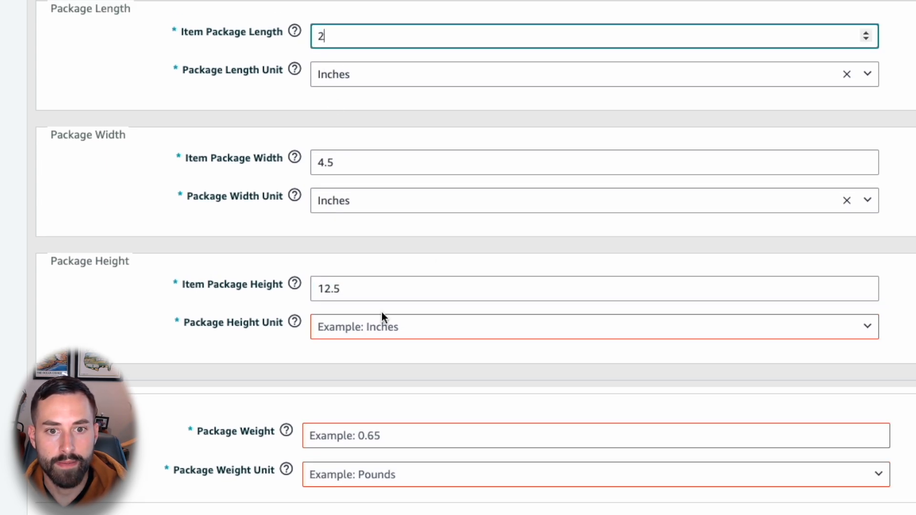
# Step: Set the package height unit to Inches
pyautogui.click(380, 327)
pyautogui.scroll(-3, 458, 258)
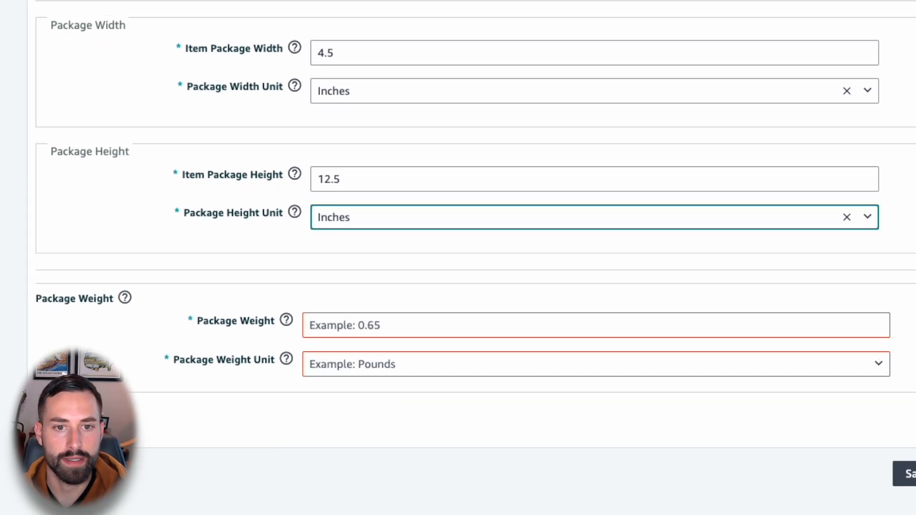
pyautogui.press('Tab')
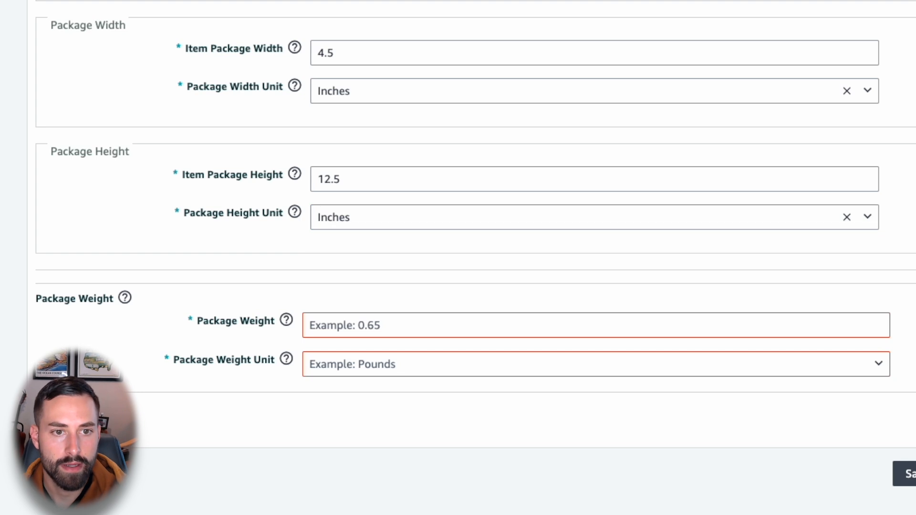
# Step: Set the package weight to 0.40 with Pounds as the package weight unit
pyautogui.scroll(-1, 65, 272)
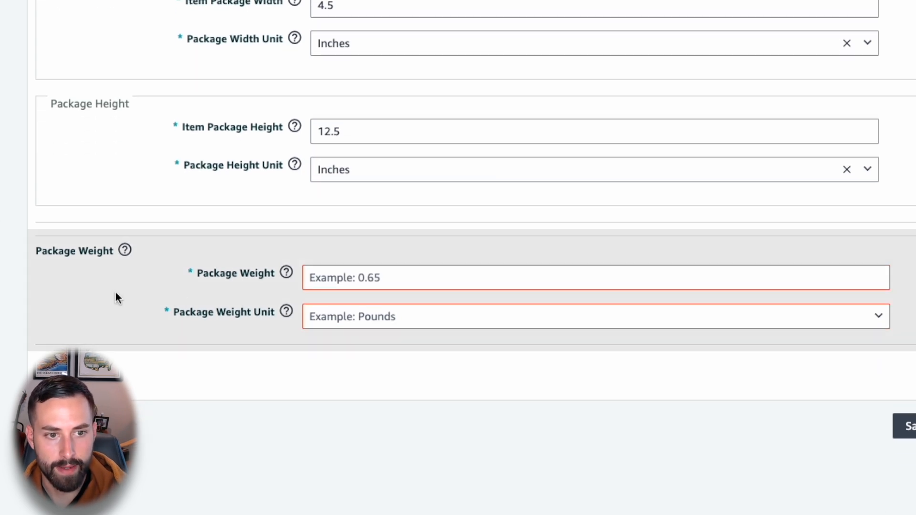
pyautogui.click(358, 319)
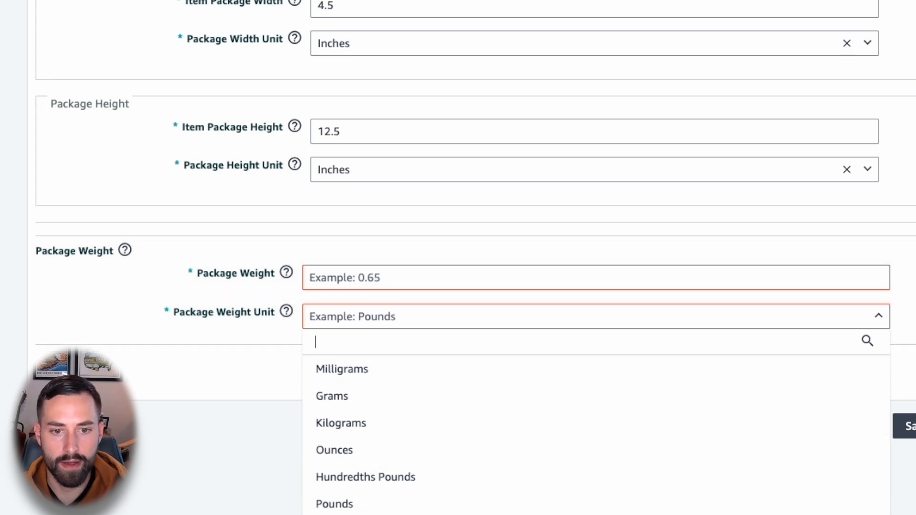
pyautogui.click(360, 505)
pyautogui.click(347, 279)
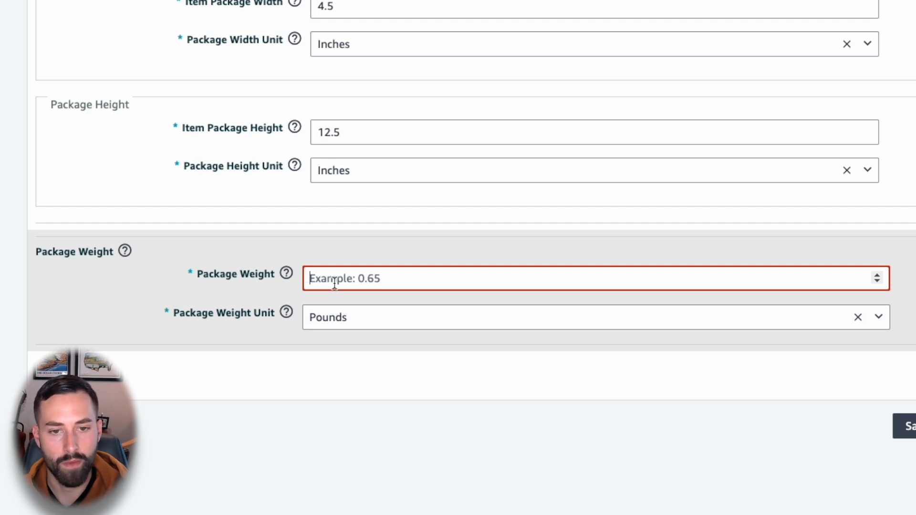
pyautogui.write('0.40')
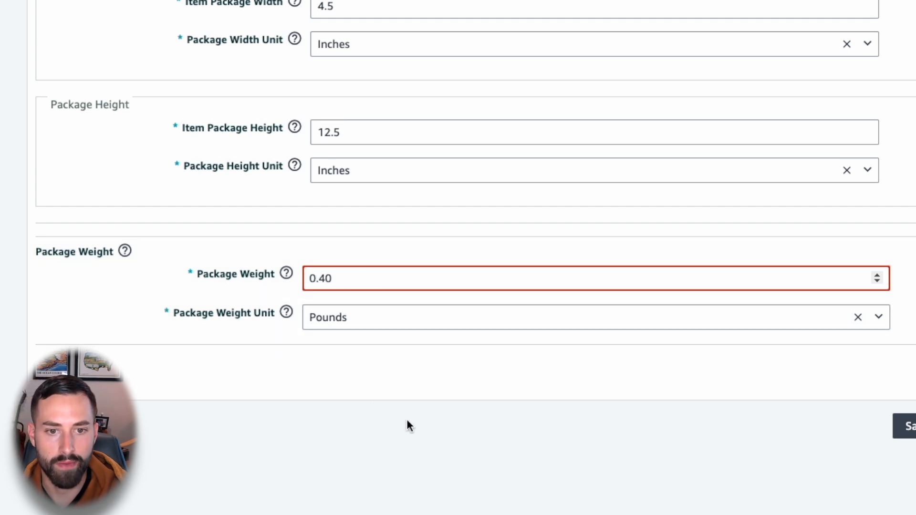
pyautogui.click(825, 484)
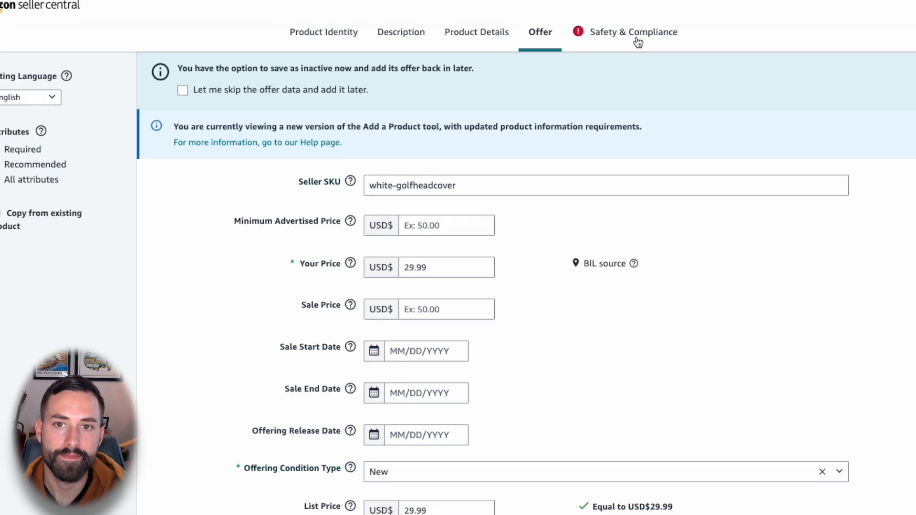
# Step: Open the Safety & Compliance section and set the country/region of origin to China
pyautogui.click(637, 24)
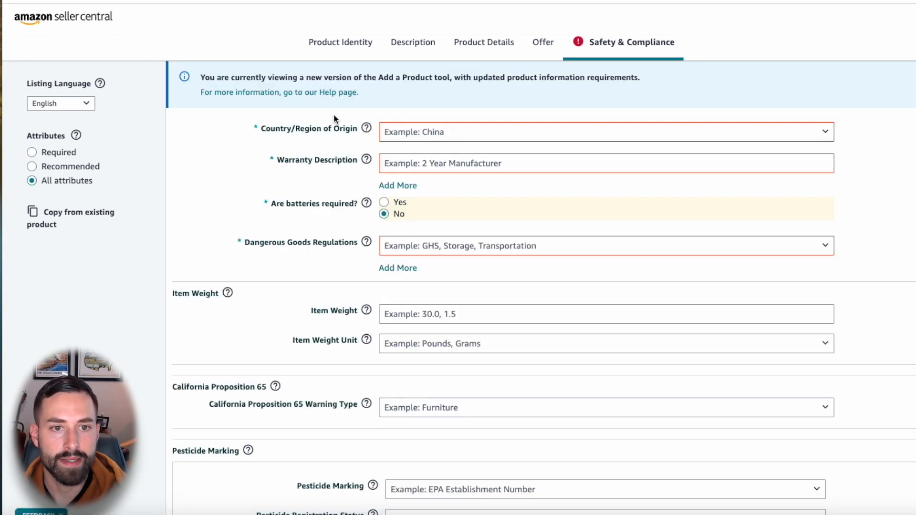
pyautogui.click(417, 132)
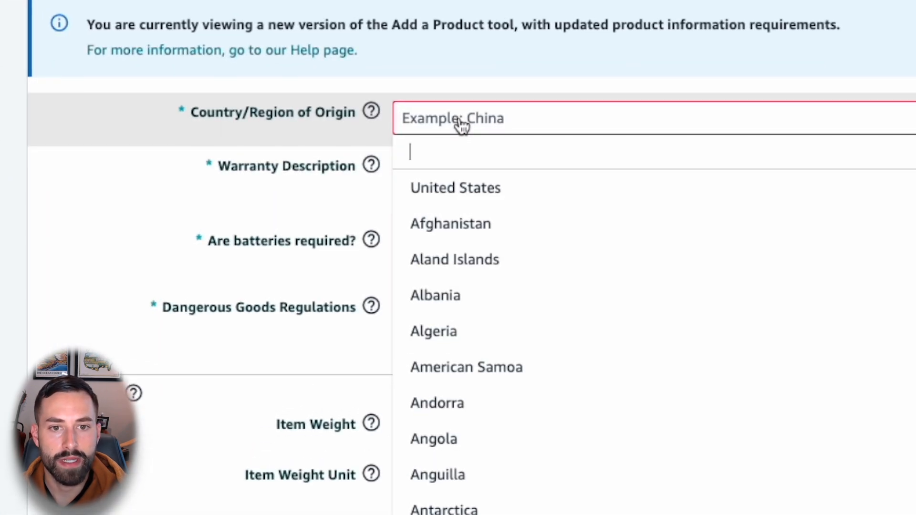
pyautogui.write('china')
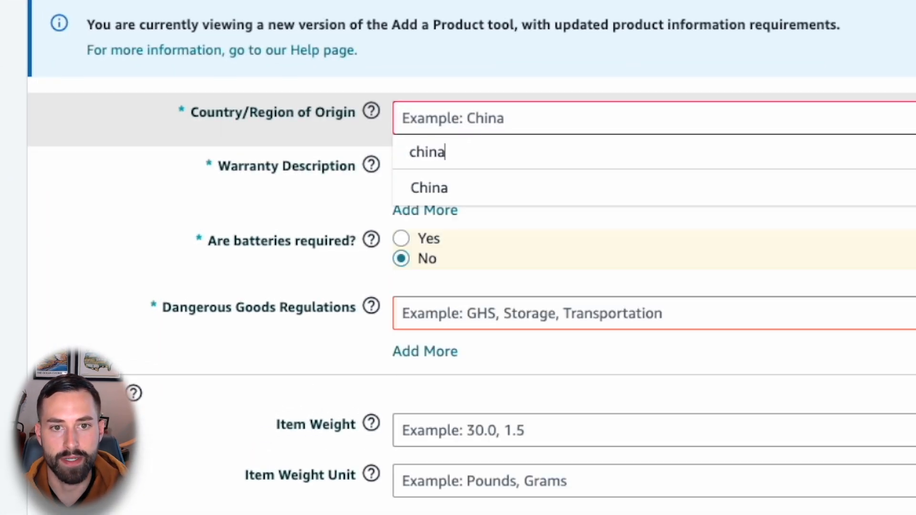
pyautogui.click(450, 193)
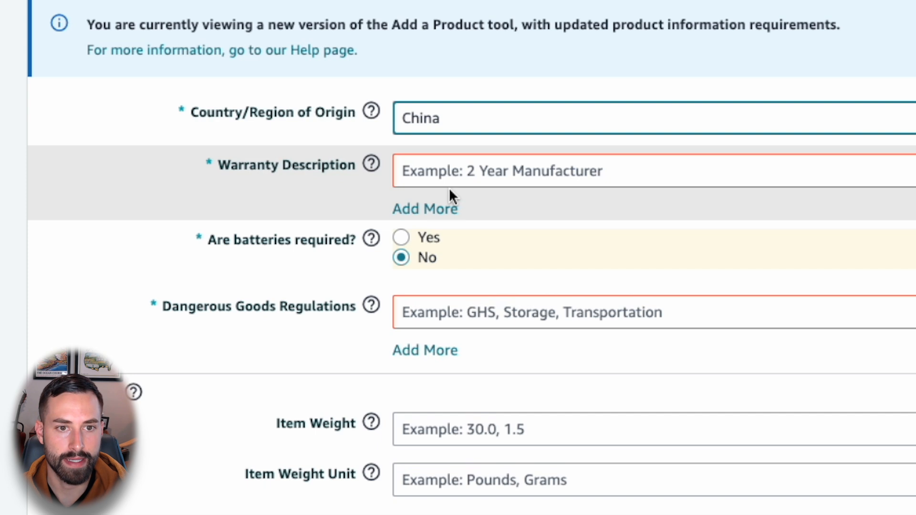
# Step: Enter "No Warranty" as the warranty description
pyautogui.click(444, 172)
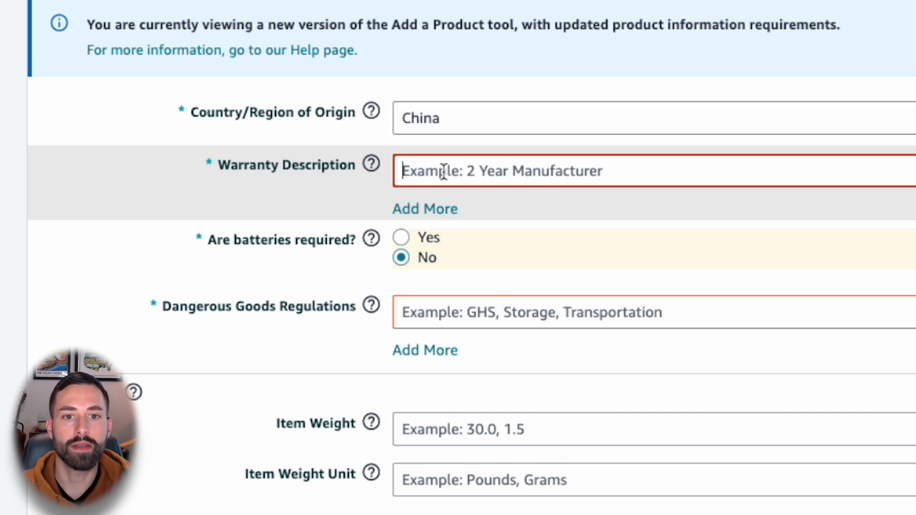
pyautogui.write('No WArra')
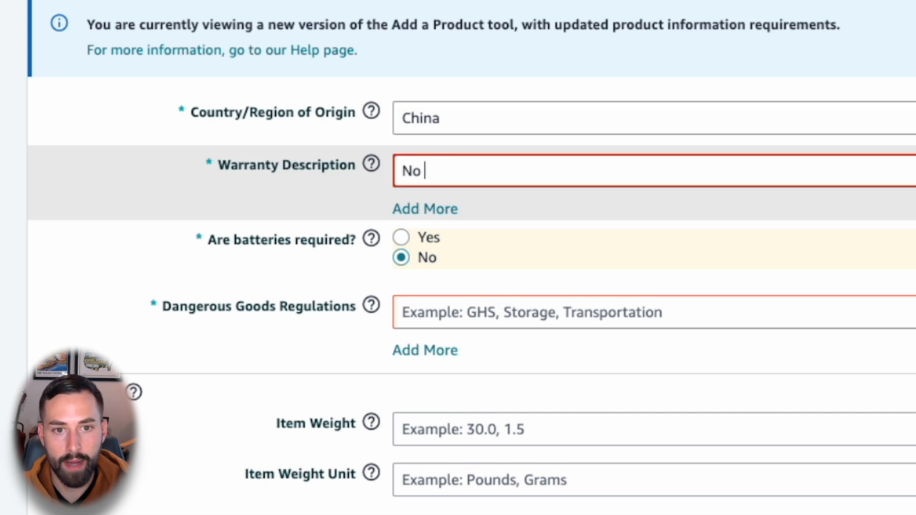
pyautogui.press('BackSpace')
pyautogui.press('BackSpace')
pyautogui.write('ranty')
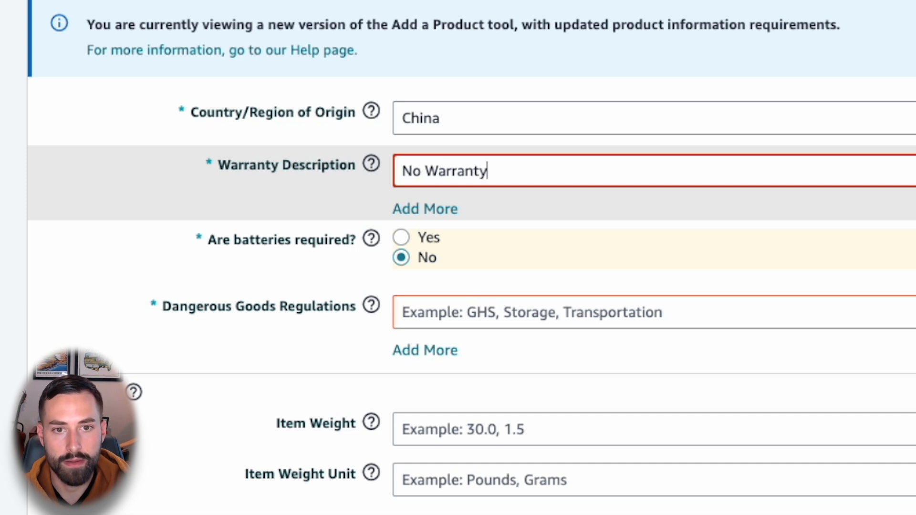
pyautogui.click(15, 312)
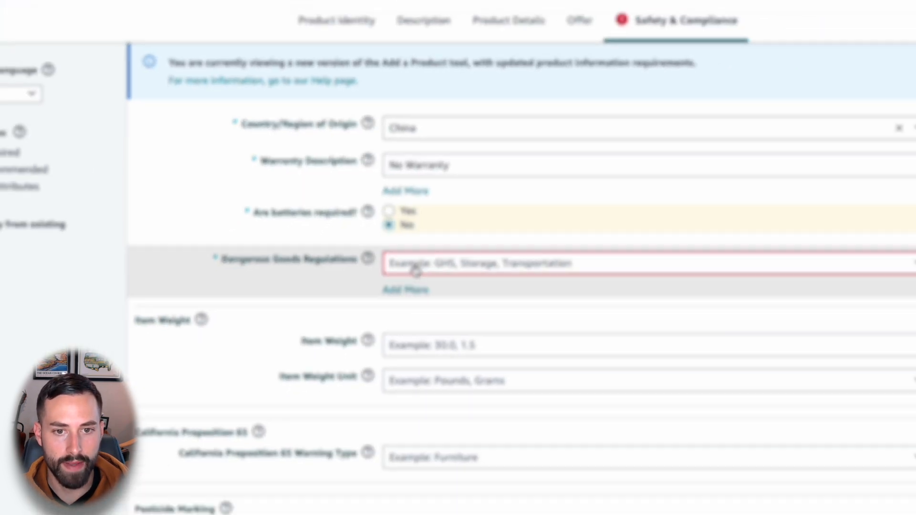
# Step: Set the dangerous goods regulations to Not Applicable and the item weight to 0.35 pounds
pyautogui.click(437, 313)
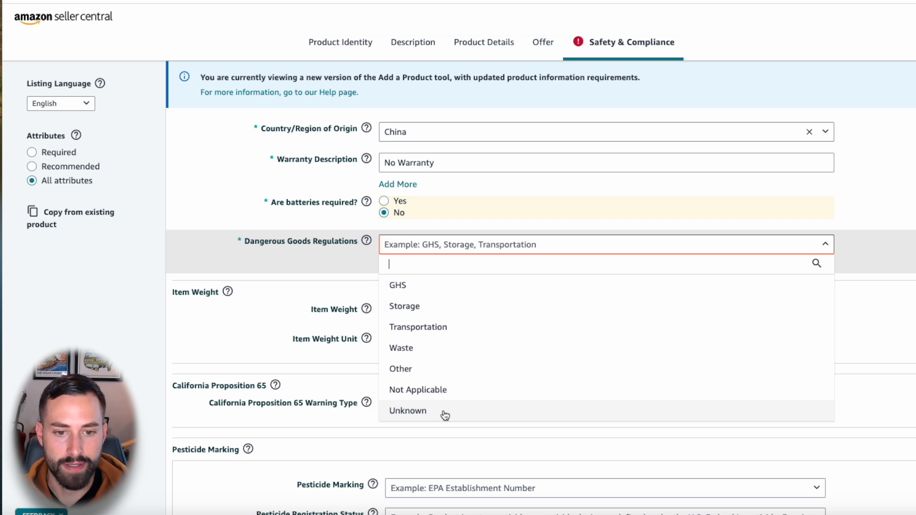
pyautogui.click(436, 393)
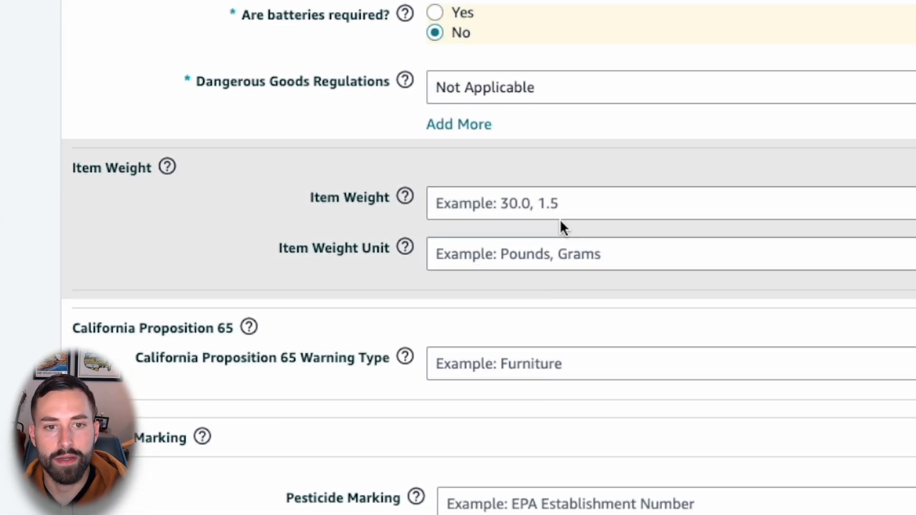
pyautogui.click(540, 203)
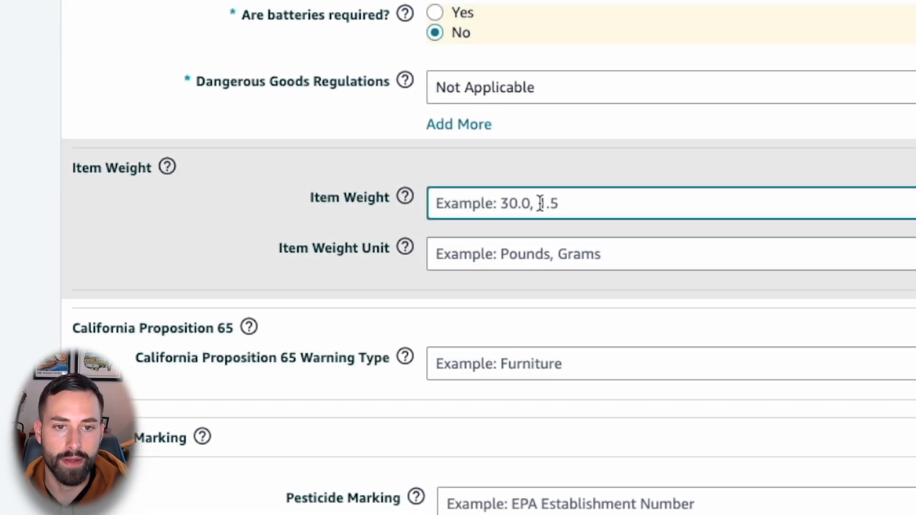
pyautogui.write('0.35')
pyautogui.click(522, 268)
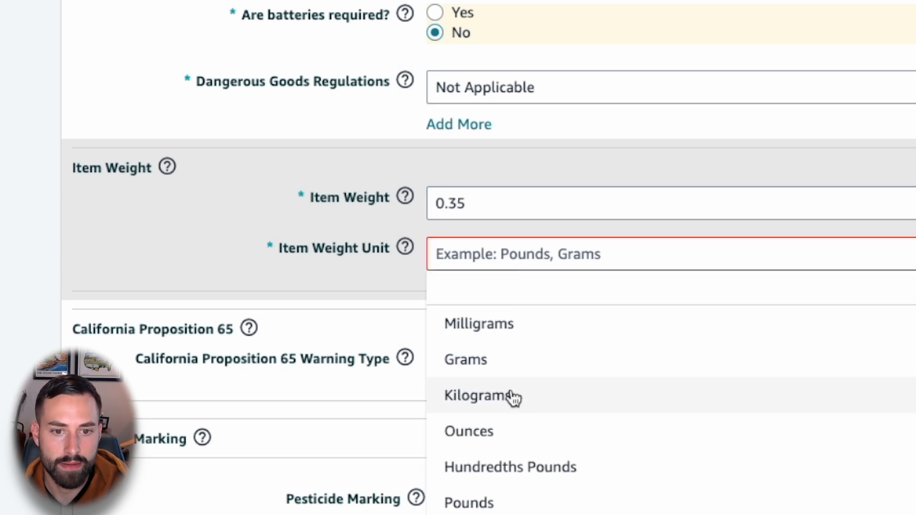
pyautogui.click(502, 501)
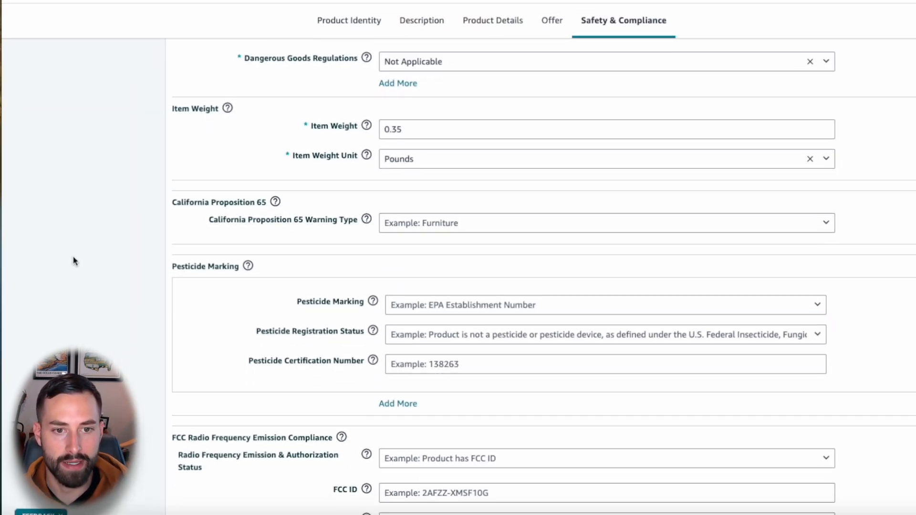
# Step: Return to the Product Identity section and dismiss the notice about the new version of the Add a Product tool
pyautogui.scroll(-1, 74, 258)
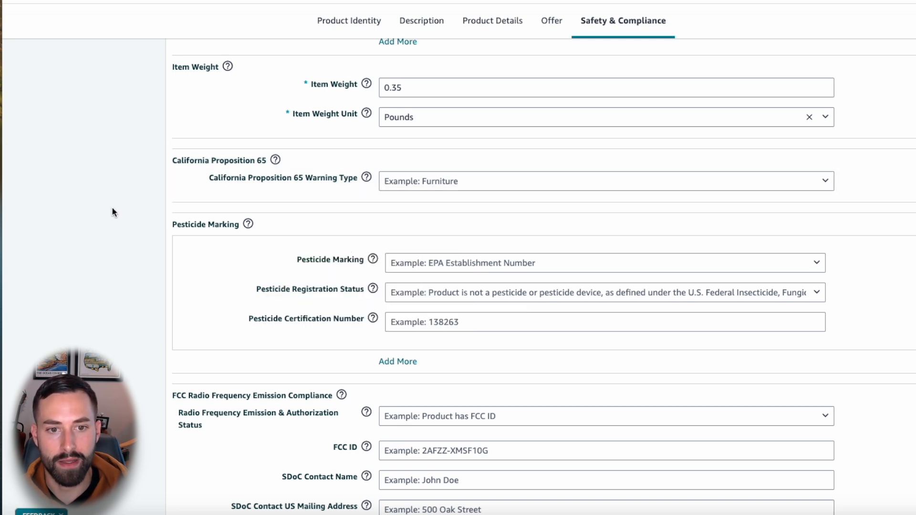
pyautogui.scroll(-2, 111, 209)
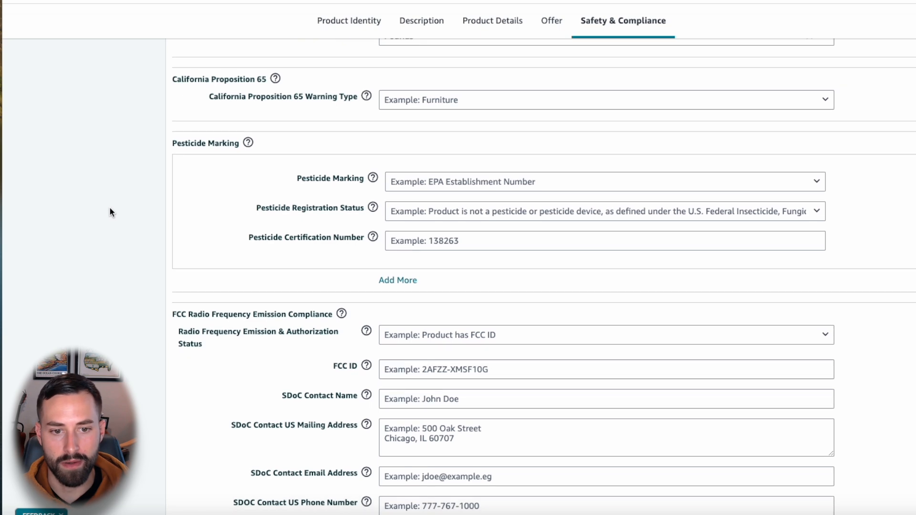
pyautogui.scroll(-4, 109, 210)
pyautogui.scroll(-9, 129, 212)
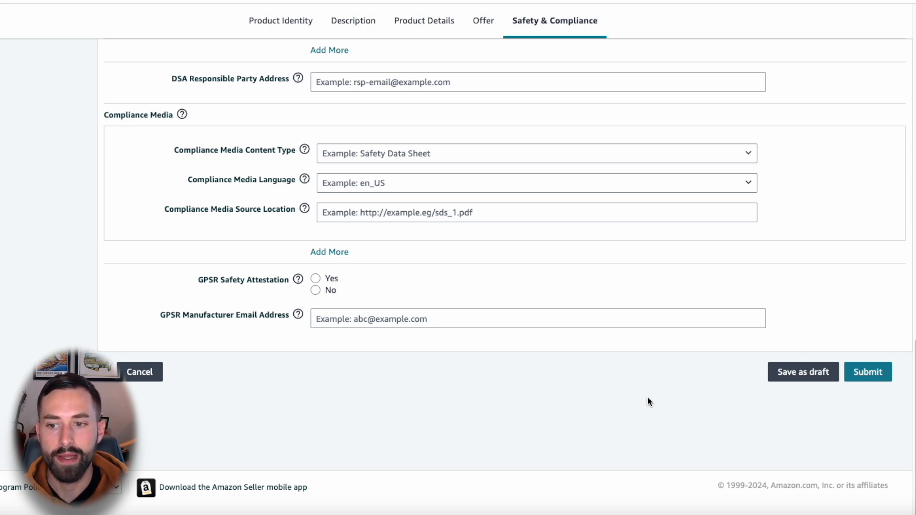
pyautogui.click(276, 22)
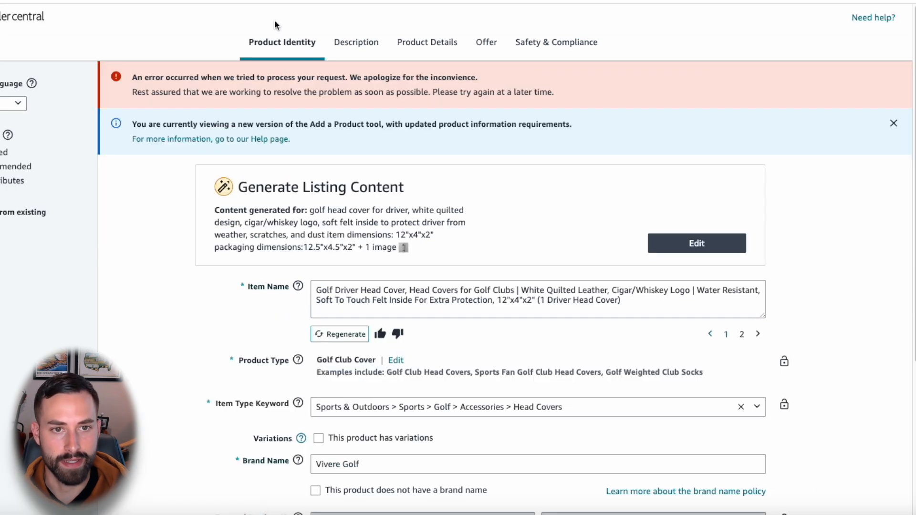
pyautogui.click(894, 123)
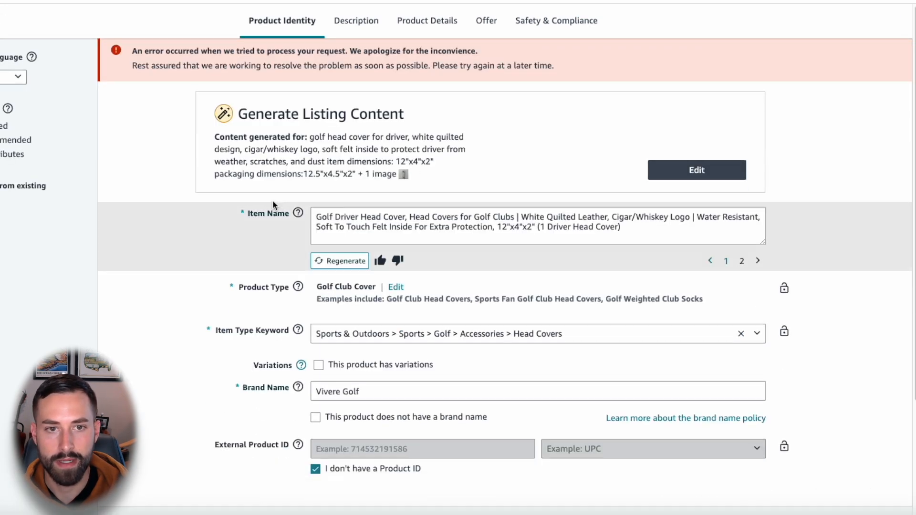
# Step: Mark the product as having variations and choose Color as the attribute that differs across the variants
pyautogui.scroll(-5, 208, 182)
pyautogui.scroll(1, 207, 188)
pyautogui.click(318, 238)
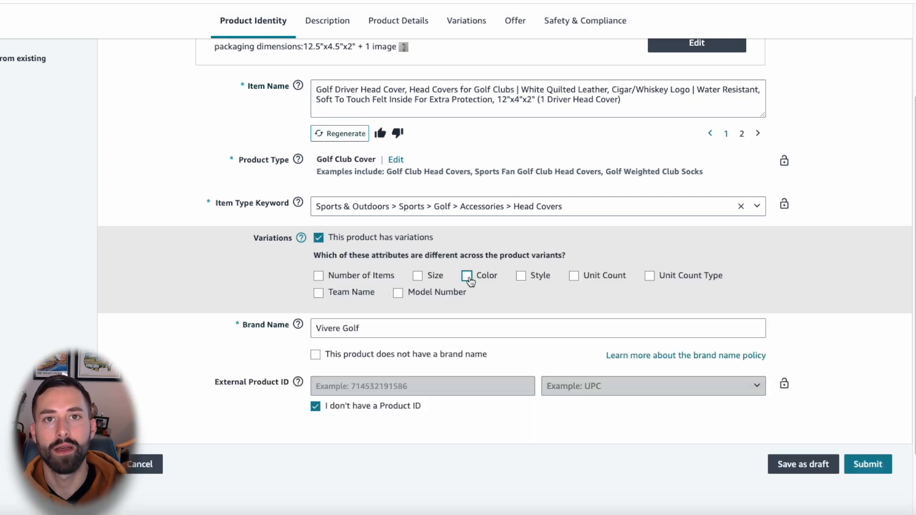
pyautogui.click(468, 277)
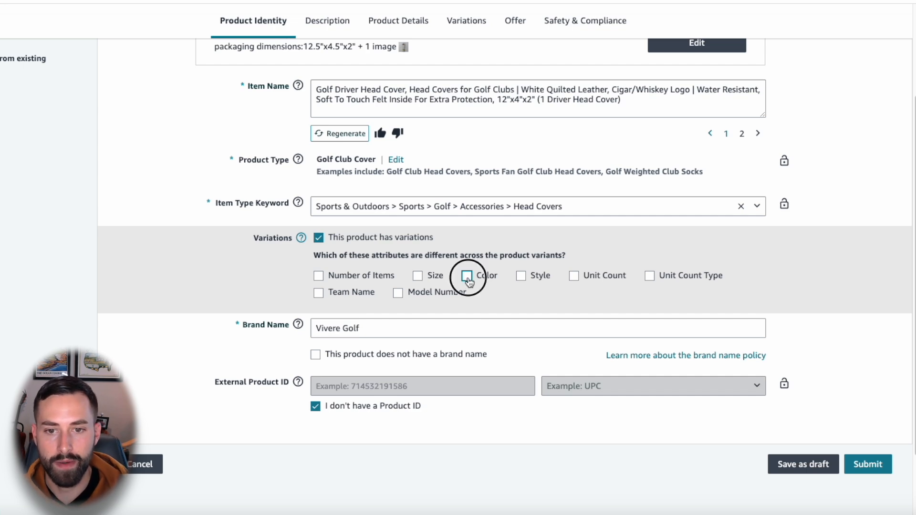
pyautogui.moveTo(530, 277)
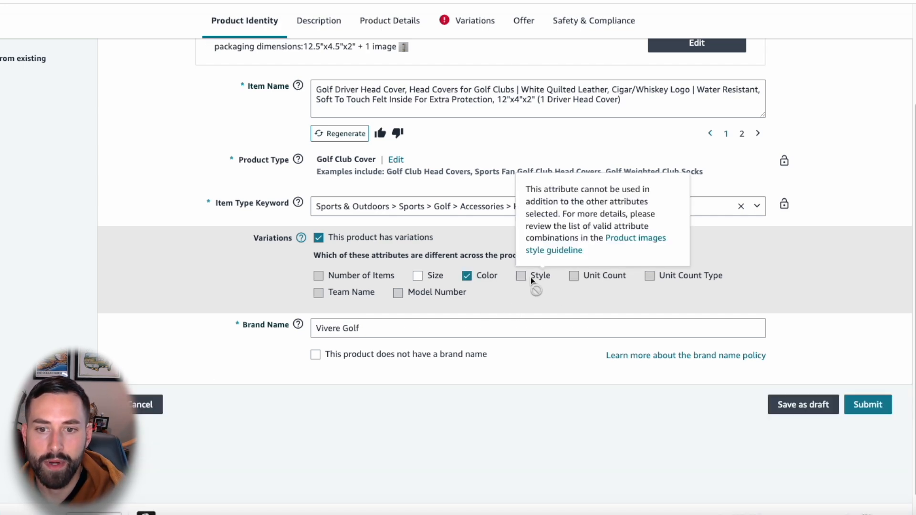
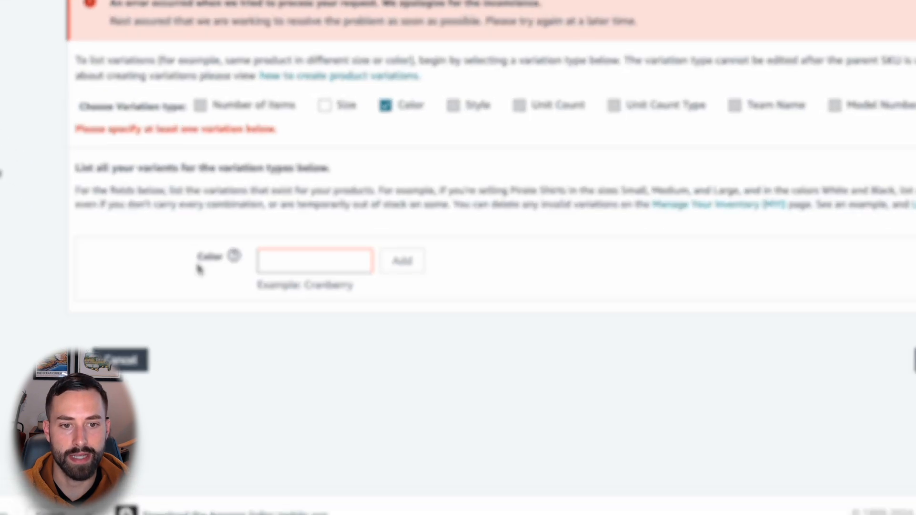
# Step: Add White as the first color variant of the product
pyautogui.click(298, 282)
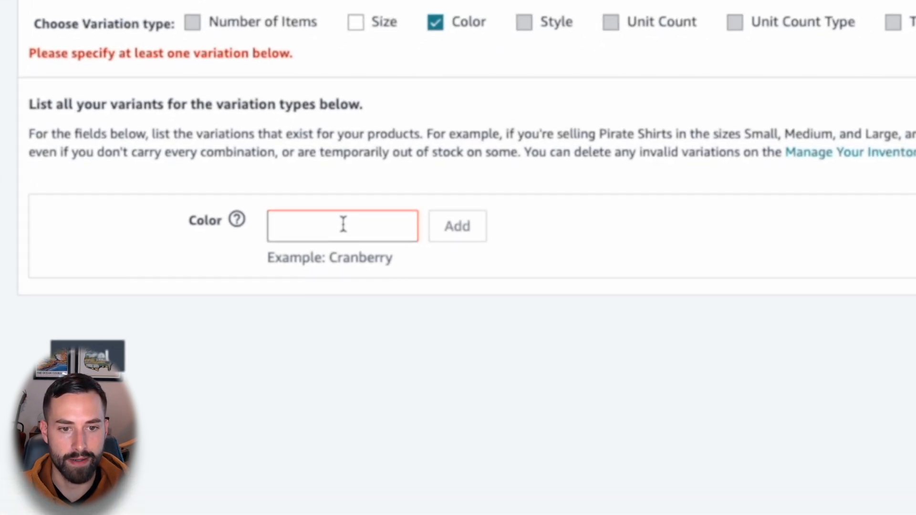
pyautogui.write('White')
pyautogui.click(470, 224)
# Step: Add Red, with a capital R, as the second color variant
pyautogui.click(337, 206)
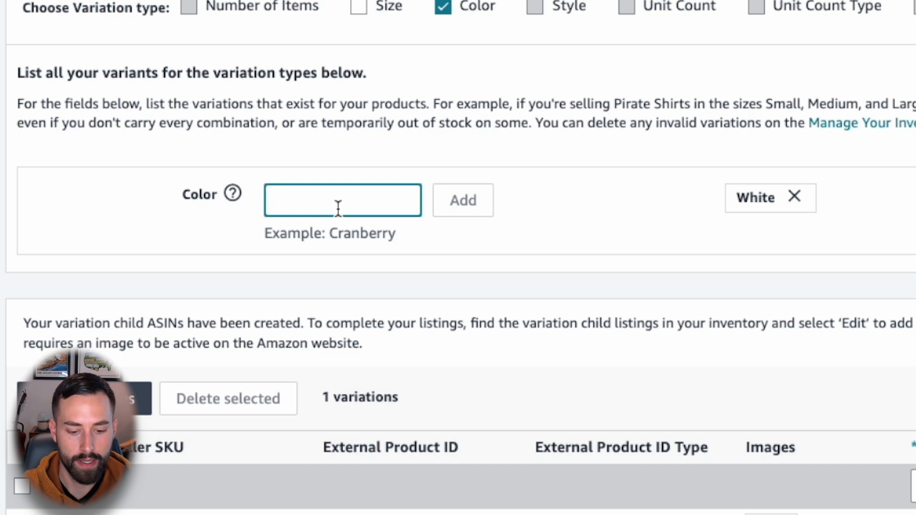
pyautogui.write('r')
pyautogui.press('BackSpace')
pyautogui.write('red')
pyautogui.moveTo(288, 201); pyautogui.dragTo(252, 206)
pyautogui.hotkey('ctrl', 'a')
pyautogui.write('Red')
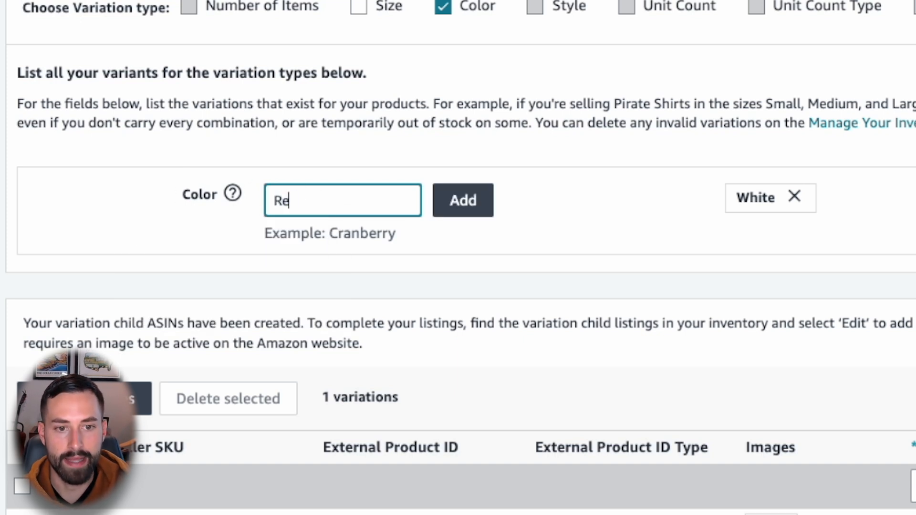
pyautogui.click(365, 152)
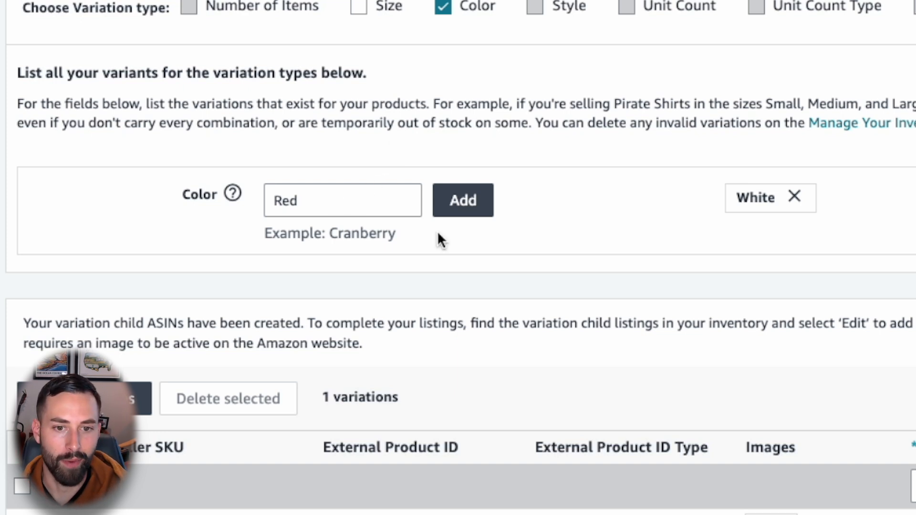
pyautogui.click(453, 210)
# Step: Add Blue as the third color variant
pyautogui.click(333, 201)
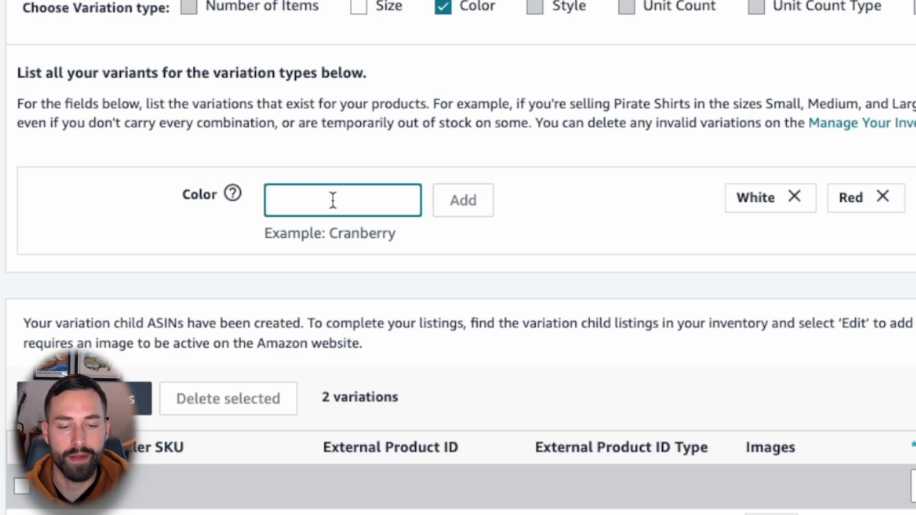
pyautogui.write('Blue')
pyautogui.click(467, 201)
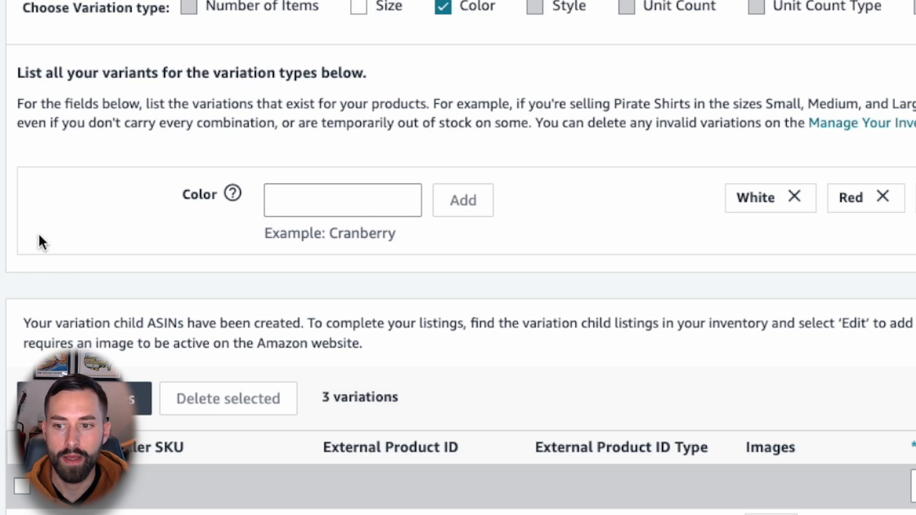
# Step: Enter "white-golfheadcover" as the seller SKU of the White variation
pyautogui.scroll(-5, 38, 233)
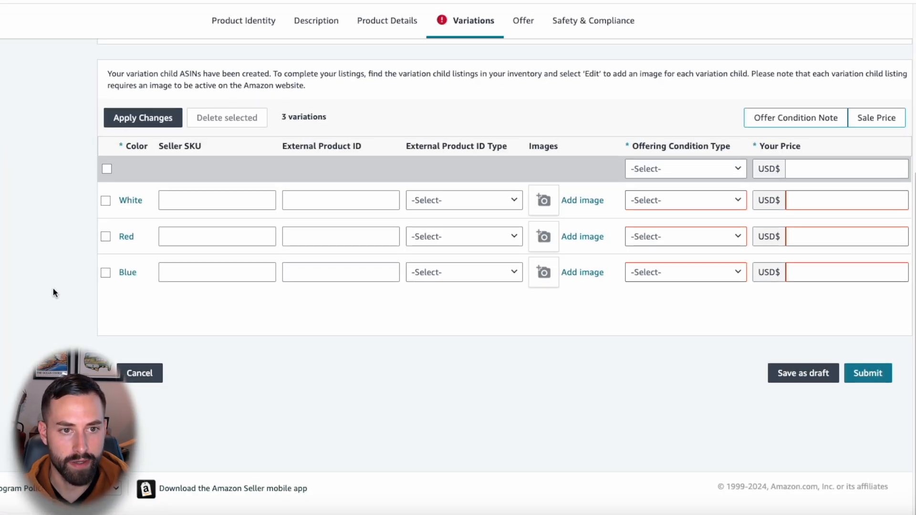
pyautogui.scroll(1, 52, 293)
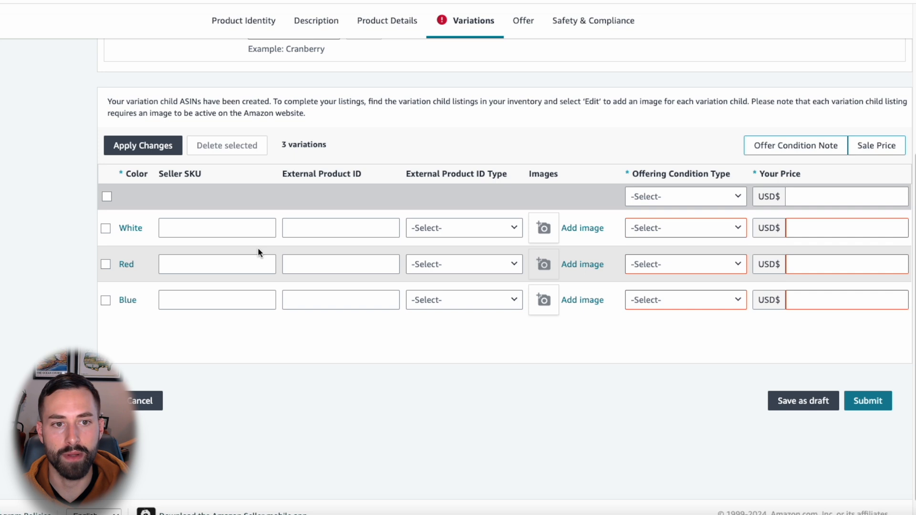
pyautogui.click(208, 225)
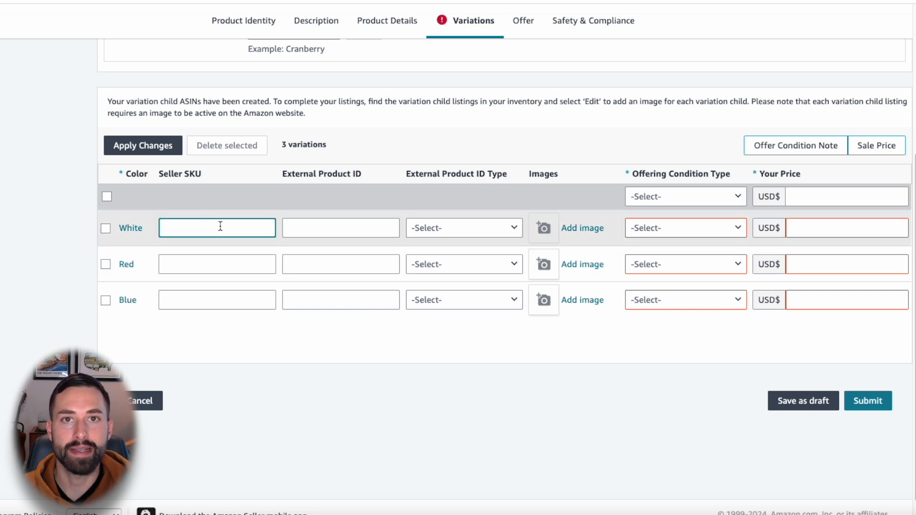
pyautogui.write('white-golf')
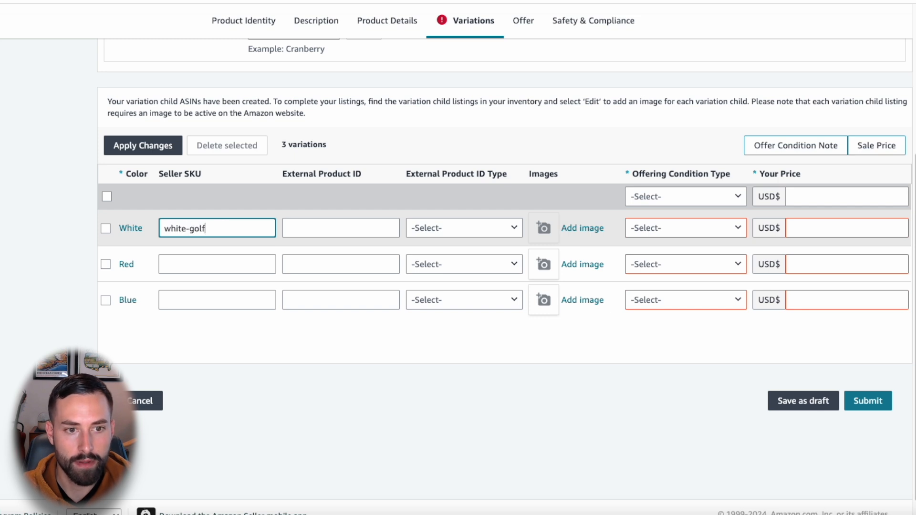
pyautogui.write('headcover')
# Step: Copy the White variation's SKU to the Red variation and adapt it to "red-golfheadcover"
pyautogui.doubleClick(227, 229)
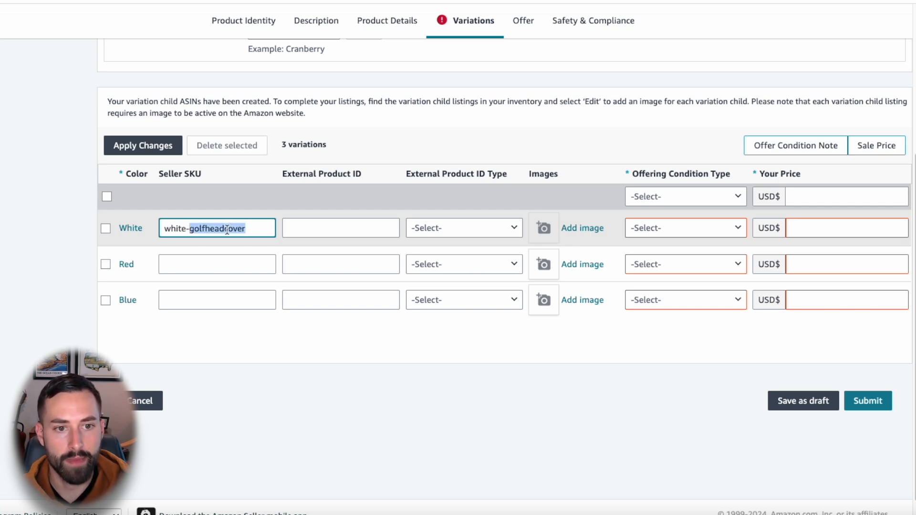
pyautogui.hotkey('ctrl', 'a')
pyautogui.hotkey('ctrl', 'c')
pyautogui.click(212, 266)
pyautogui.hotkey('ctrl', 'v')
pyautogui.doubleClick(170, 266)
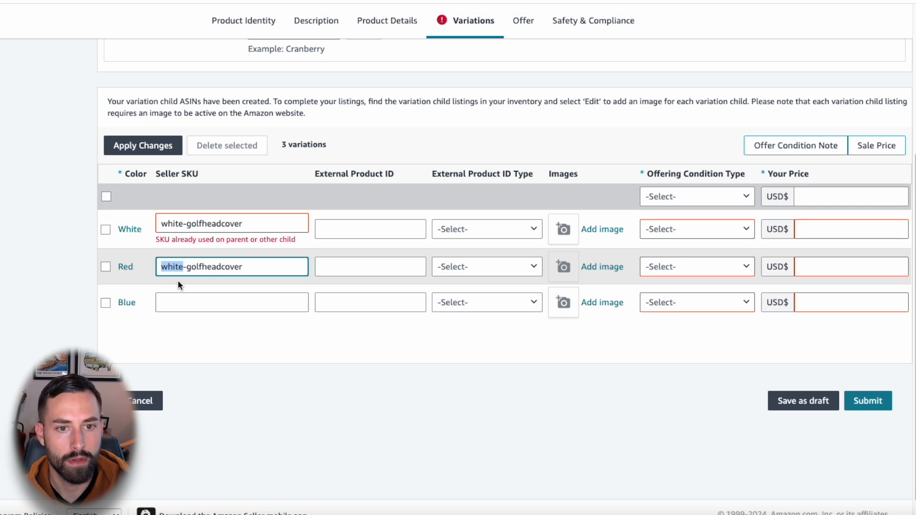
pyautogui.write('red')
# Step: Reuse the copied SKU for the Blue variation and adapt it to "blue-golfheadcover"
pyautogui.click(197, 304)
pyautogui.hotkey('ctrl', 'v')
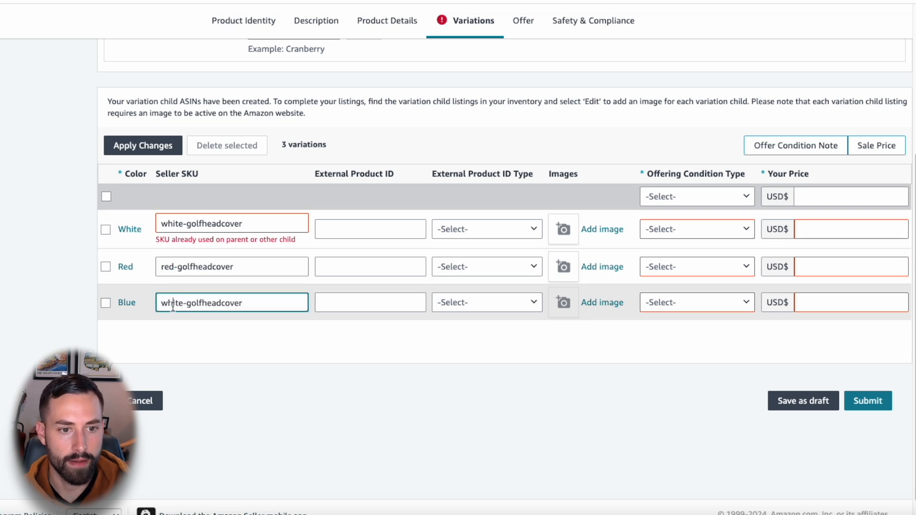
pyautogui.doubleClick(172, 303)
pyautogui.write('blue')
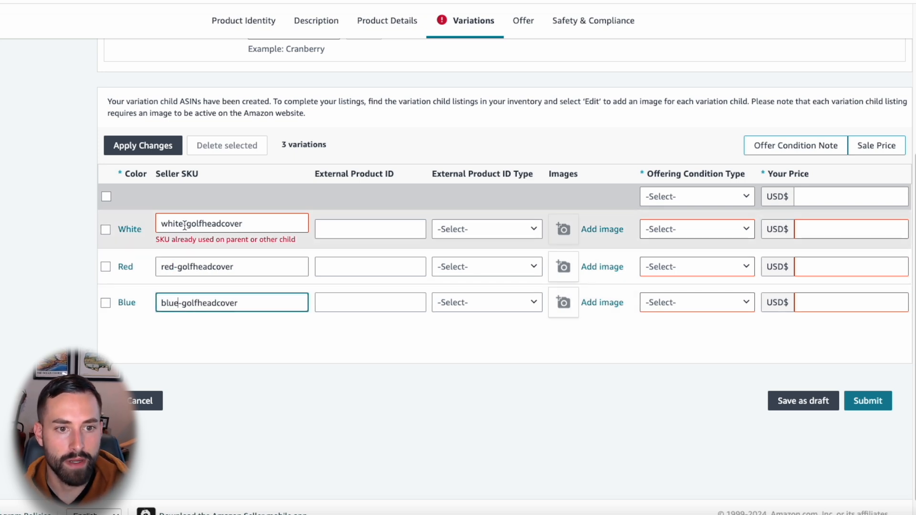
# Step: Shorten the White variation's seller SKU to "w-golfheadcover"
pyautogui.click(184, 224)
pyautogui.press('BackSpace')
pyautogui.press('BackSpace')
pyautogui.press('BackSpace')
pyautogui.press('BackSpace')
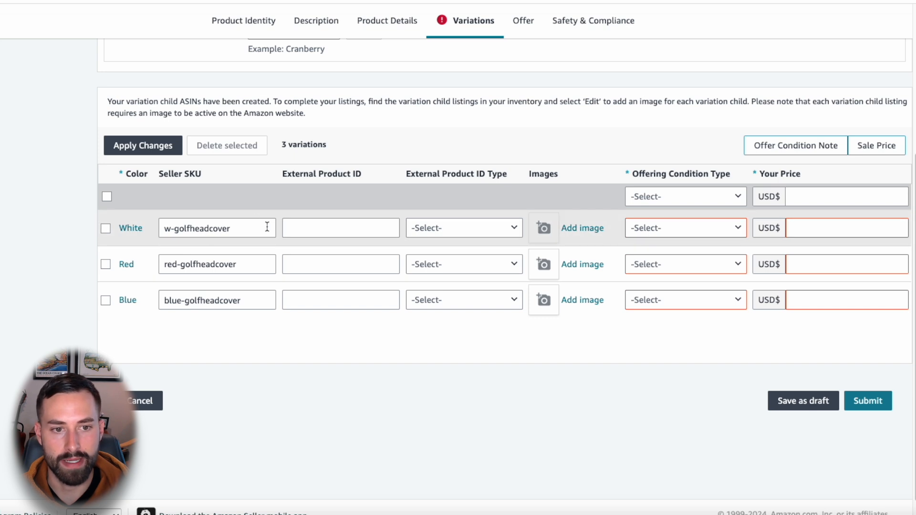
# Step: Set the external product ID type of the White, Red and Blue variations to UPC/EAN/GTIN
pyautogui.click(333, 227)
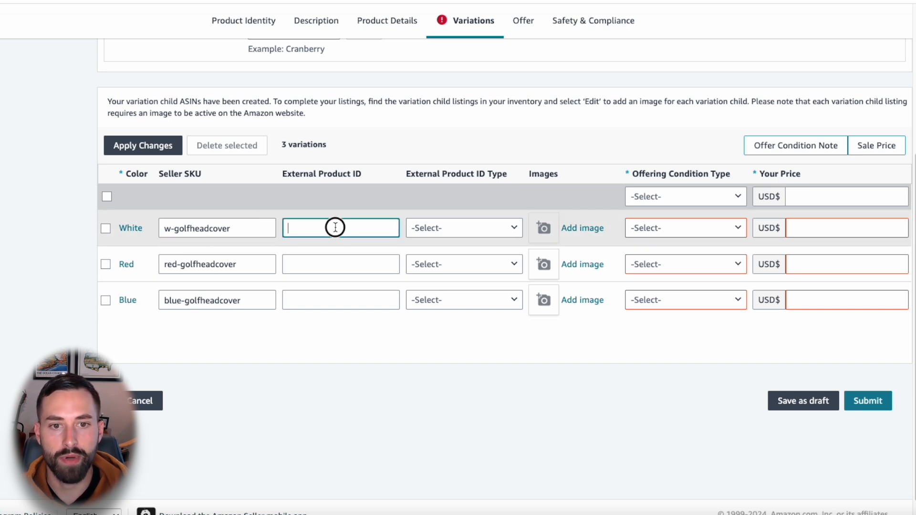
pyautogui.click(439, 229)
pyautogui.click(440, 269)
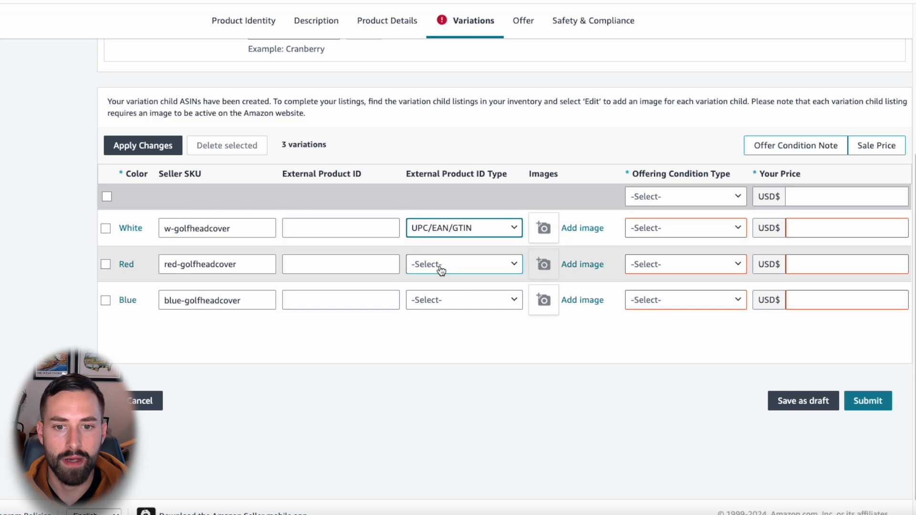
pyautogui.click(425, 265)
pyautogui.click(434, 306)
pyautogui.click(433, 301)
pyautogui.click(443, 280)
pyautogui.click(370, 225)
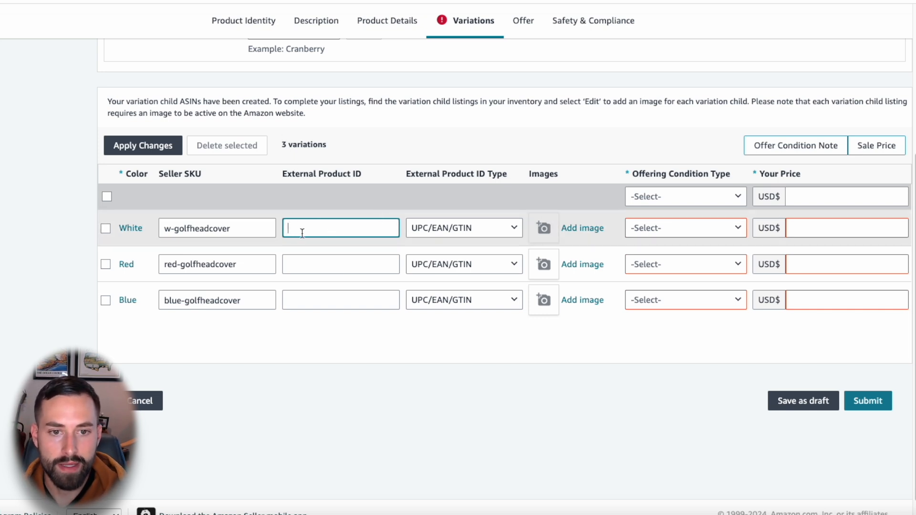
pyautogui.moveTo(287, 177); pyautogui.dragTo(365, 159)
pyautogui.click(364, 173)
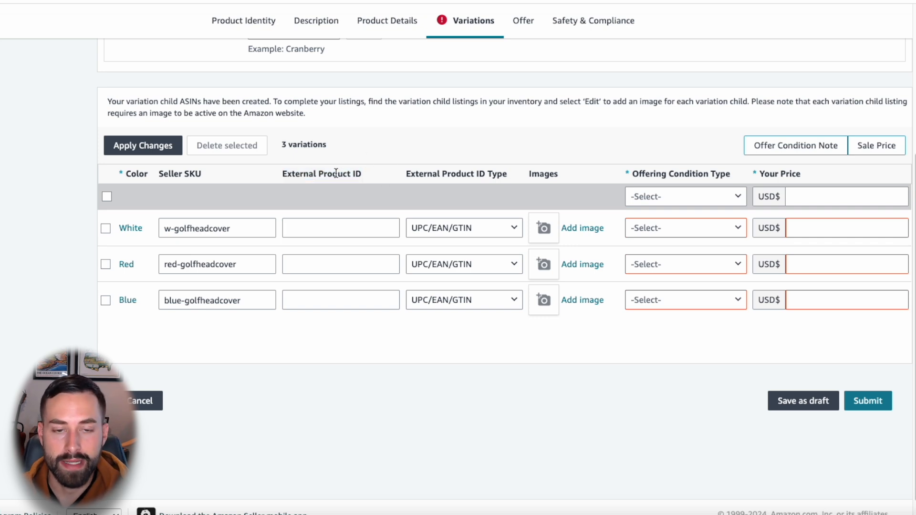
pyautogui.click(442, 234)
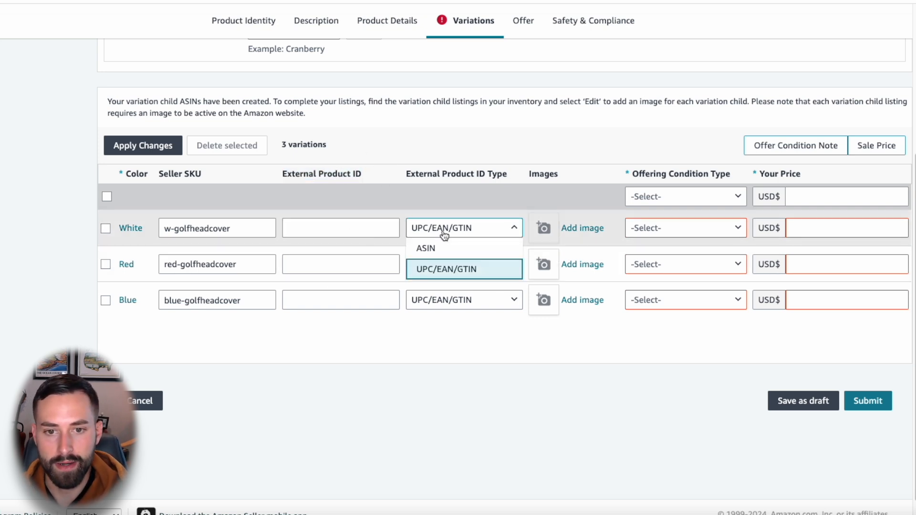
pyautogui.click(462, 154)
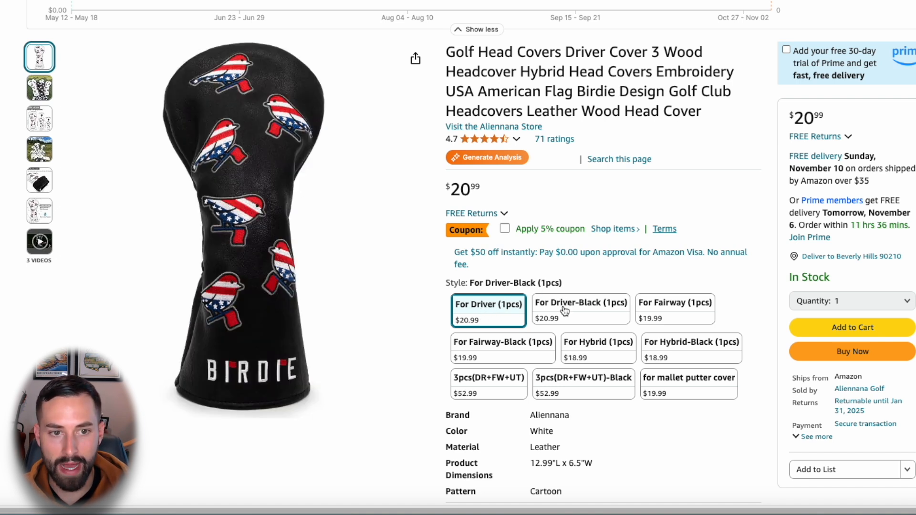
# Step: On the example golf head cover product page, compare the images of the For Driver-Black (1pcs) and For Driver (1pcs) styles
pyautogui.click(565, 310)
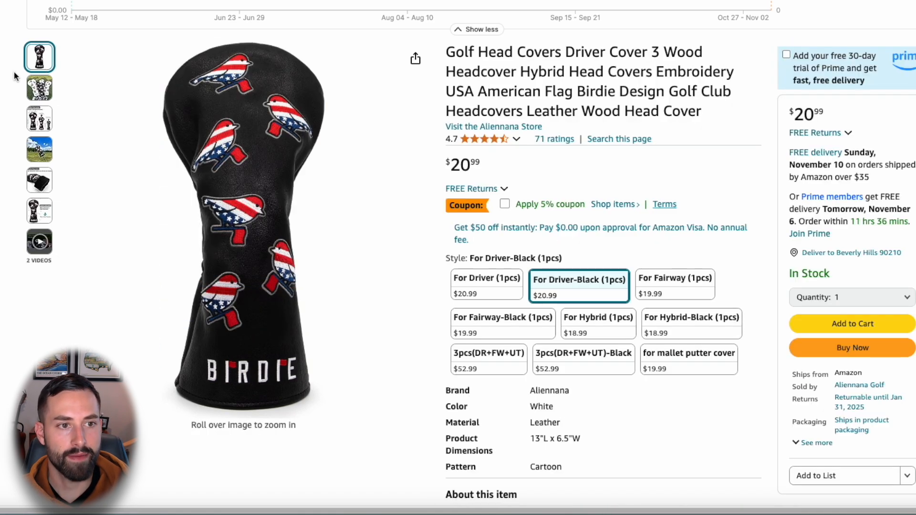
pyautogui.moveTo(39, 127)
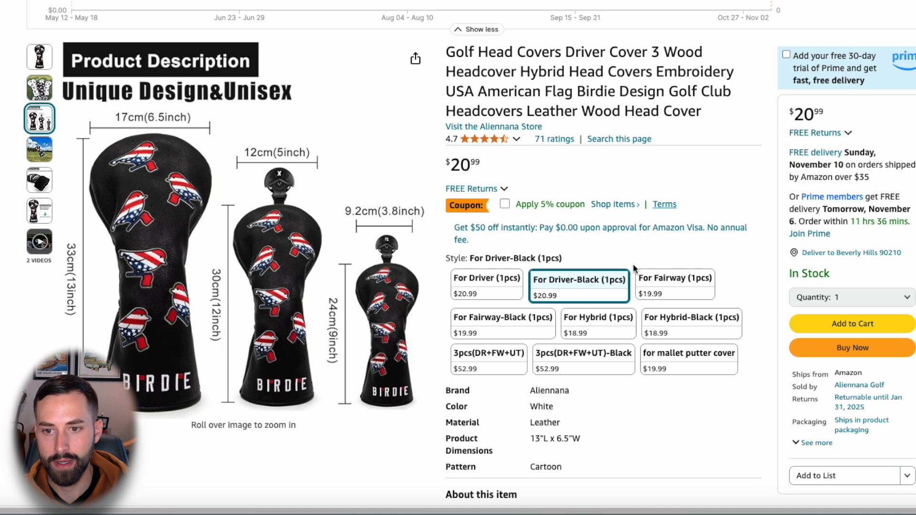
pyautogui.click(473, 294)
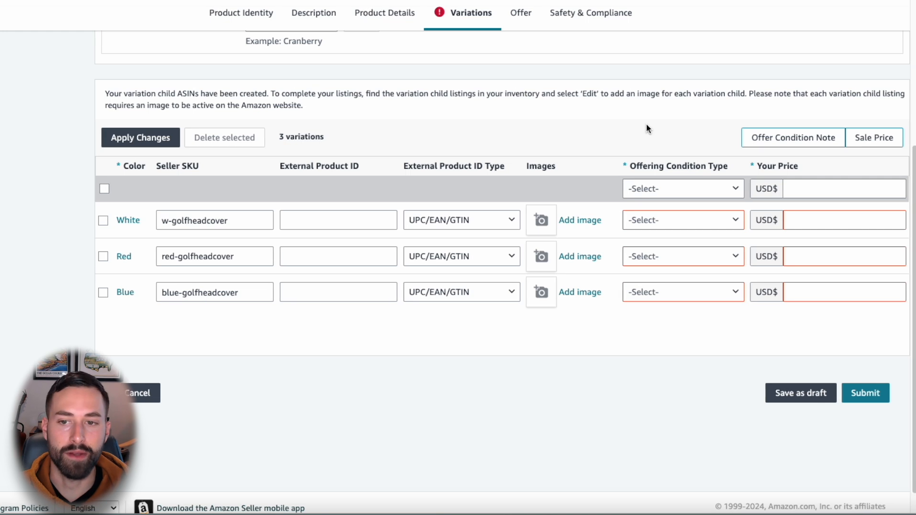
# Step: Set the offering condition type to New in the header row and for the White, Red and Blue variations
pyautogui.click(682, 188)
pyautogui.click(668, 208)
pyautogui.click(685, 211)
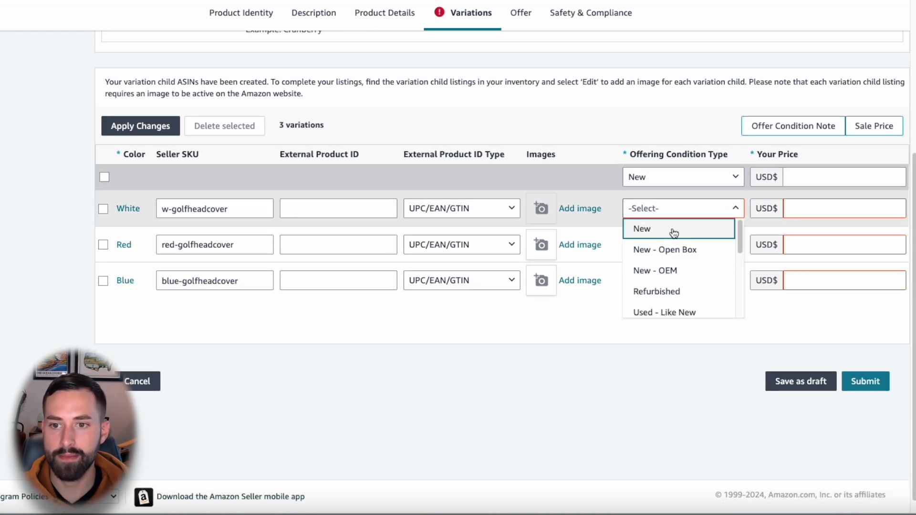
pyautogui.click(672, 231)
pyautogui.click(671, 247)
pyautogui.click(670, 265)
pyautogui.click(682, 280)
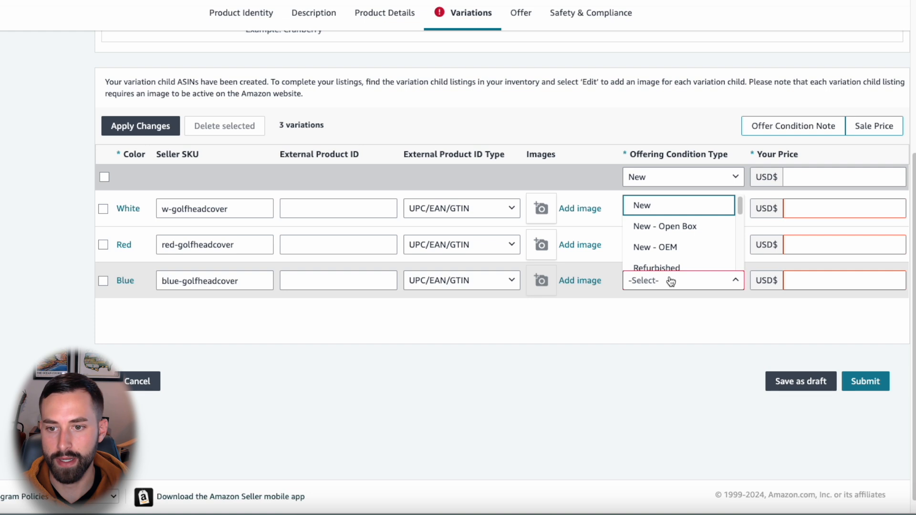
pyautogui.click(668, 208)
# Step: Set the price of the White, Red and Blue variations to 29.99 USD each
pyautogui.click(812, 181)
pyautogui.click(806, 208)
pyautogui.write('29.99')
pyautogui.click(810, 244)
pyautogui.write('29.99')
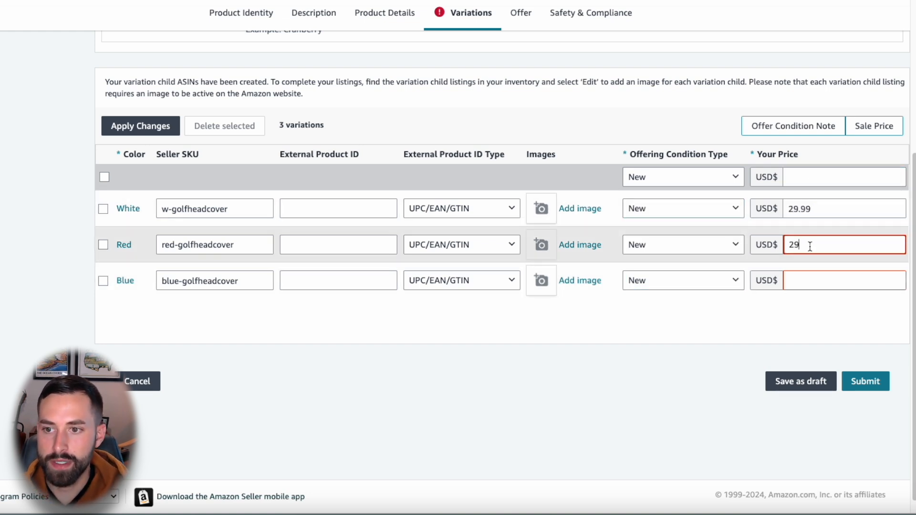
pyautogui.click(811, 277)
pyautogui.write('29.99')
pyautogui.click(730, 327)
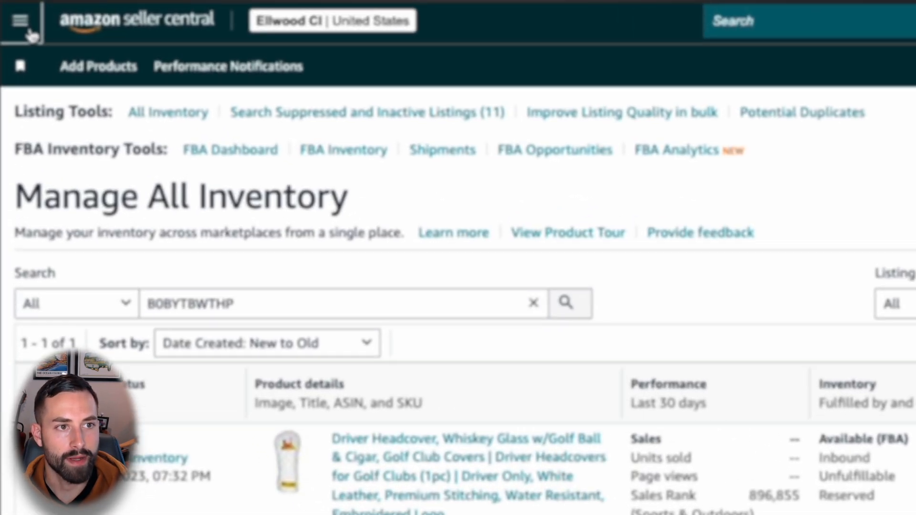
# Step: Add the Manage All Inventory page to the Seller Central favorites bar and return to the inventory page
pyautogui.click(30, 33)
pyautogui.moveTo(84, 116)
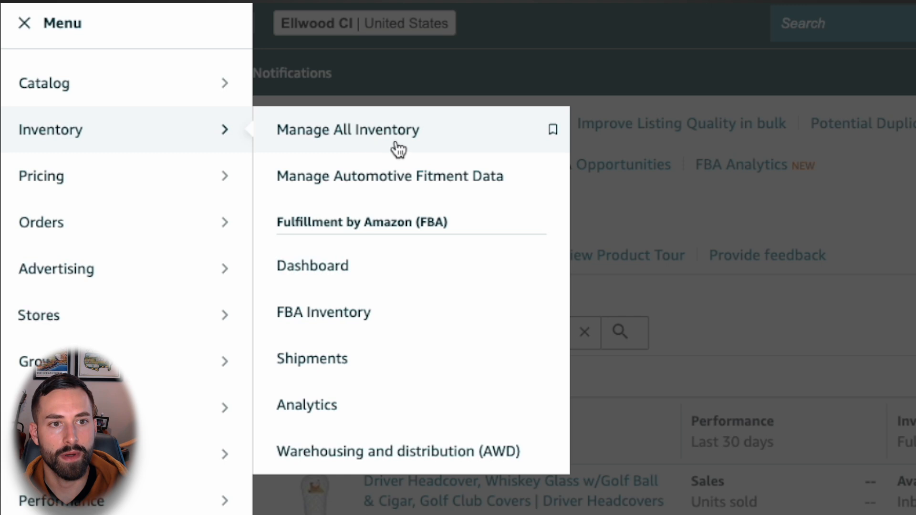
pyautogui.click(552, 130)
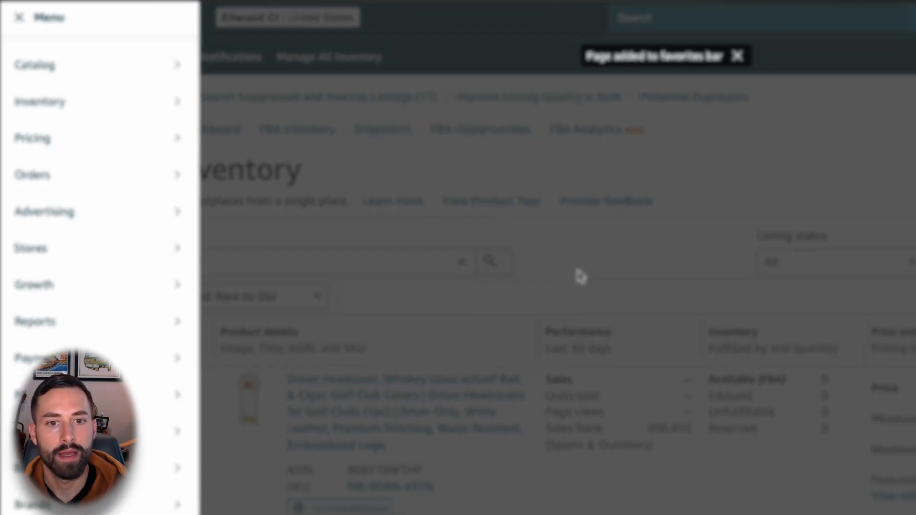
pyautogui.click(711, 337)
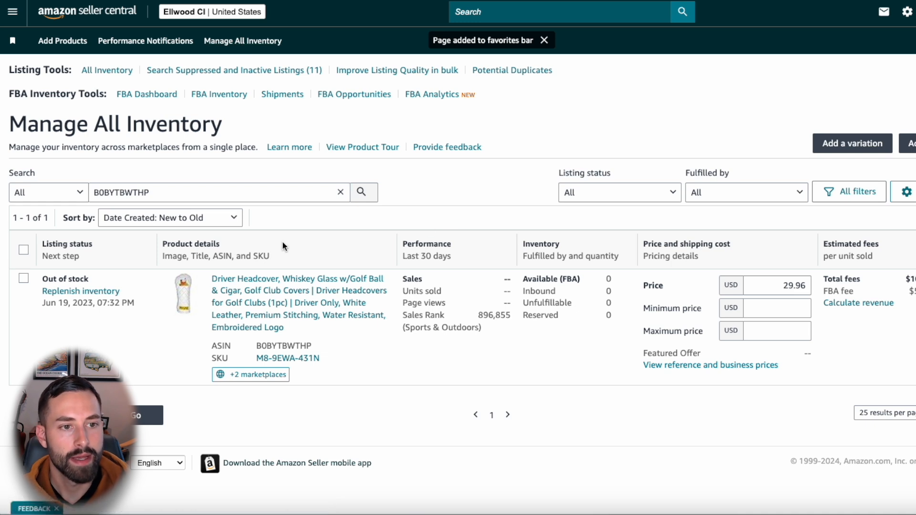
# Step: Examine the driver headcover's inventory entry, including its ASIN, sales performance, FBA quantities and pricing details
pyautogui.click(153, 190)
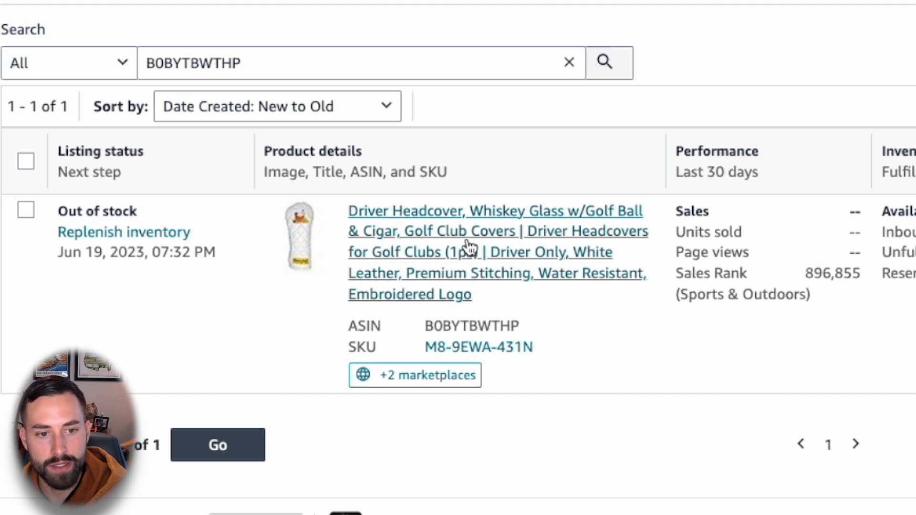
pyautogui.moveTo(521, 327); pyautogui.dragTo(421, 325)
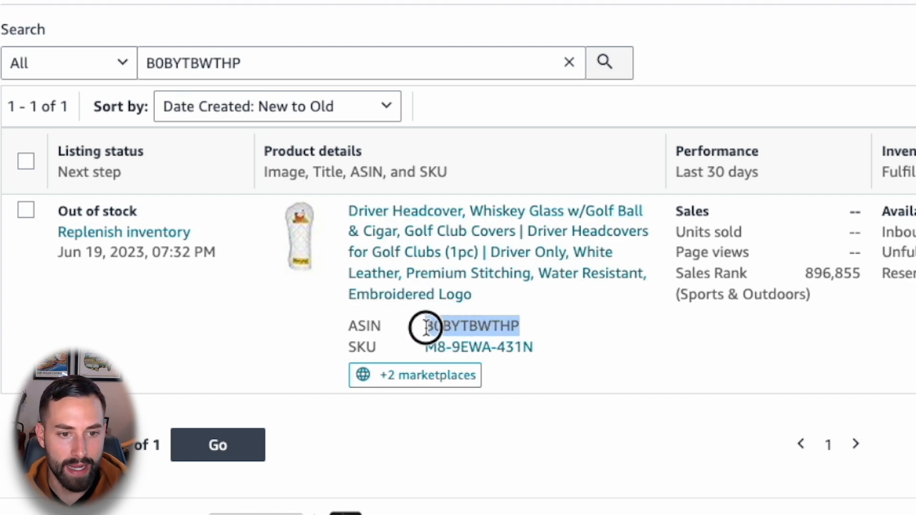
pyautogui.click(410, 338)
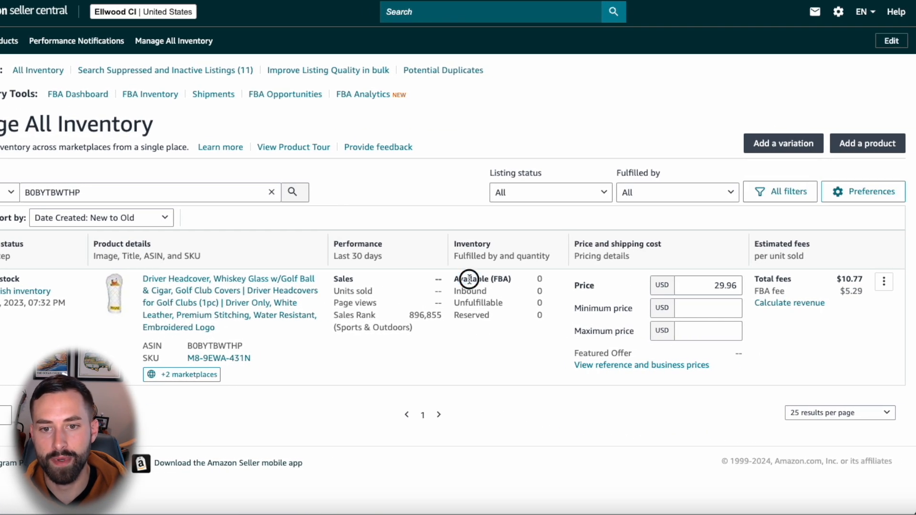
pyautogui.tripleClick(546, 279)
pyautogui.tripleClick(402, 280)
pyautogui.click(417, 333)
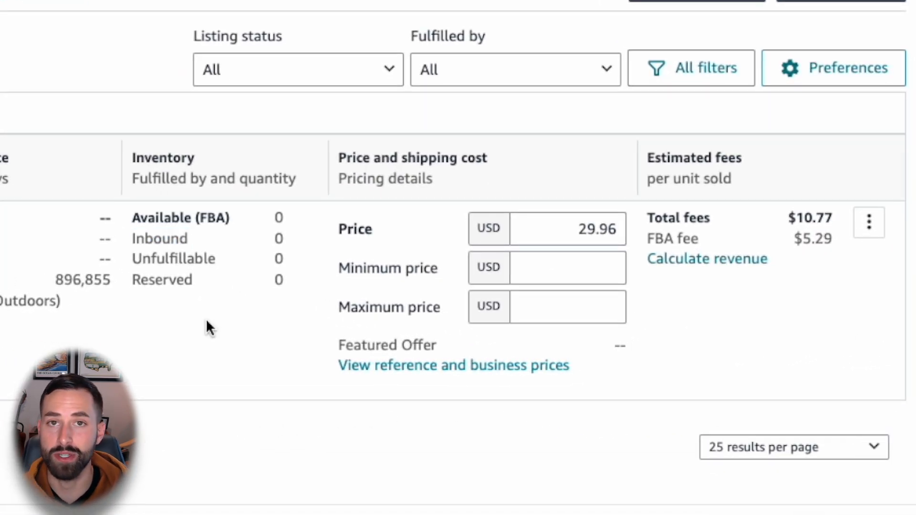
# Step: Open the revenue calculation for the driver headcover and review its Amazon fees, fulfillment cost, storage cost and net margin
pyautogui.click(564, 231)
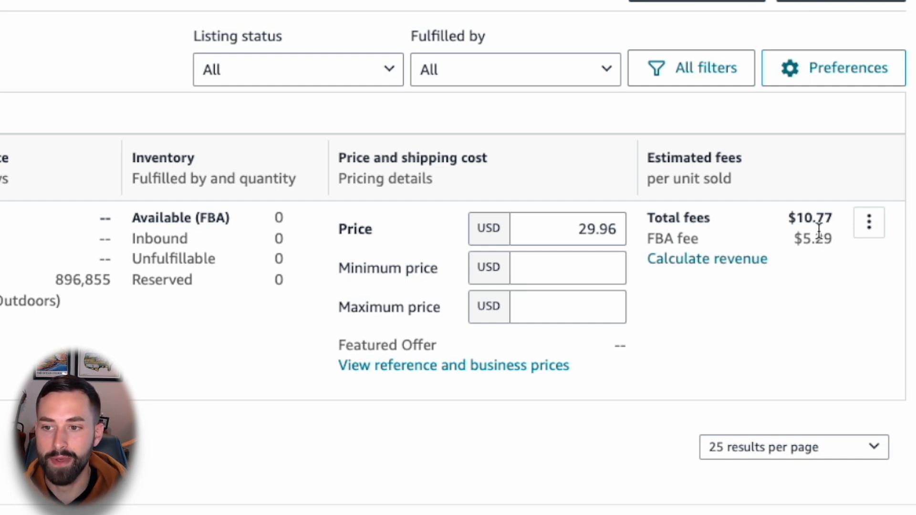
pyautogui.click(717, 260)
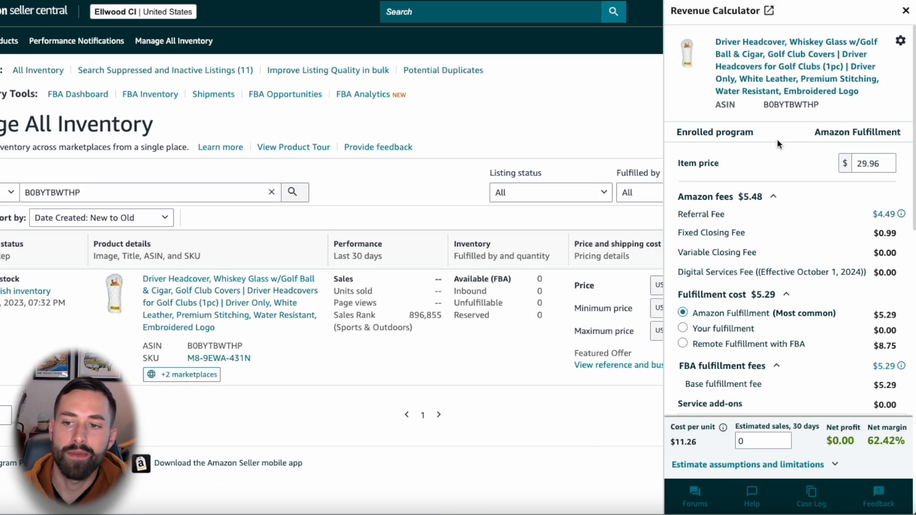
pyautogui.click(711, 201)
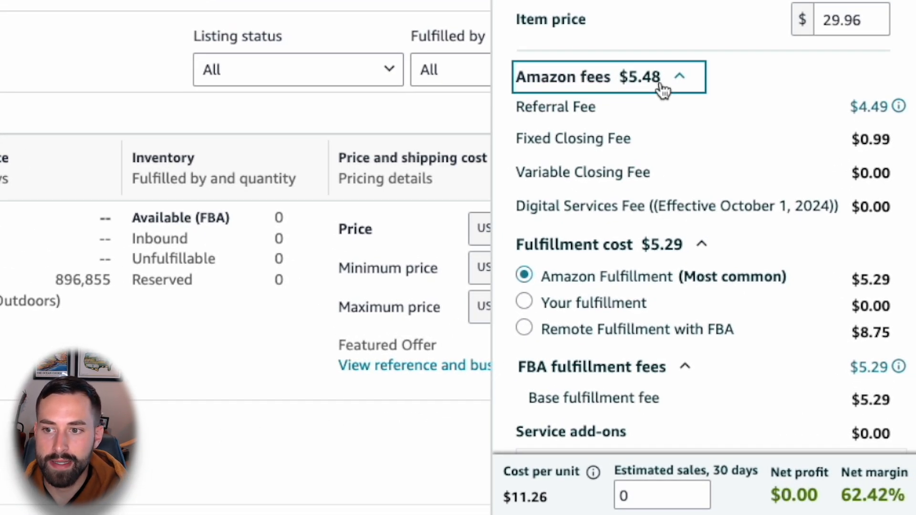
pyautogui.click(662, 89)
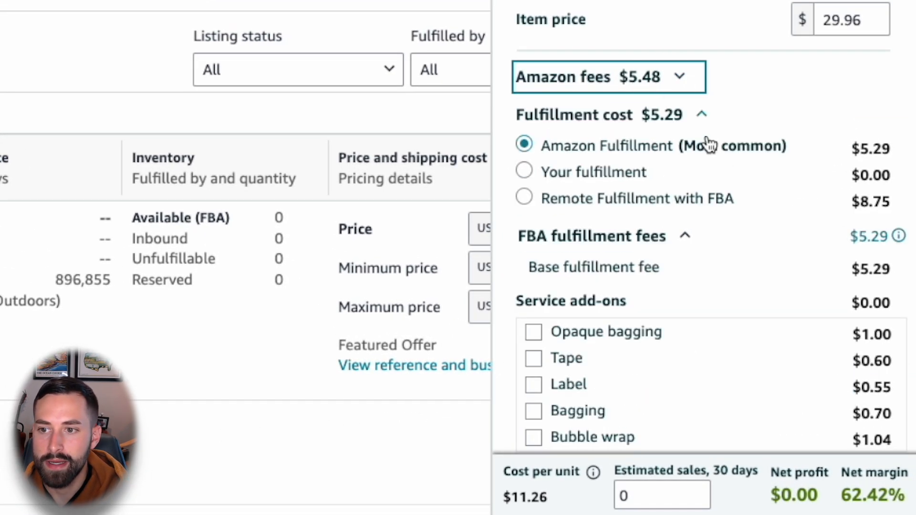
pyautogui.click(660, 119)
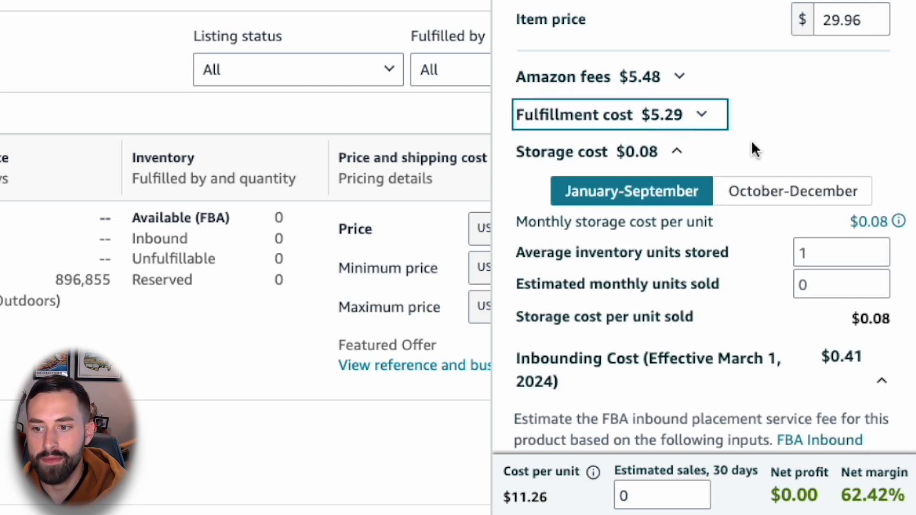
pyautogui.moveTo(906, 497); pyautogui.dragTo(842, 496)
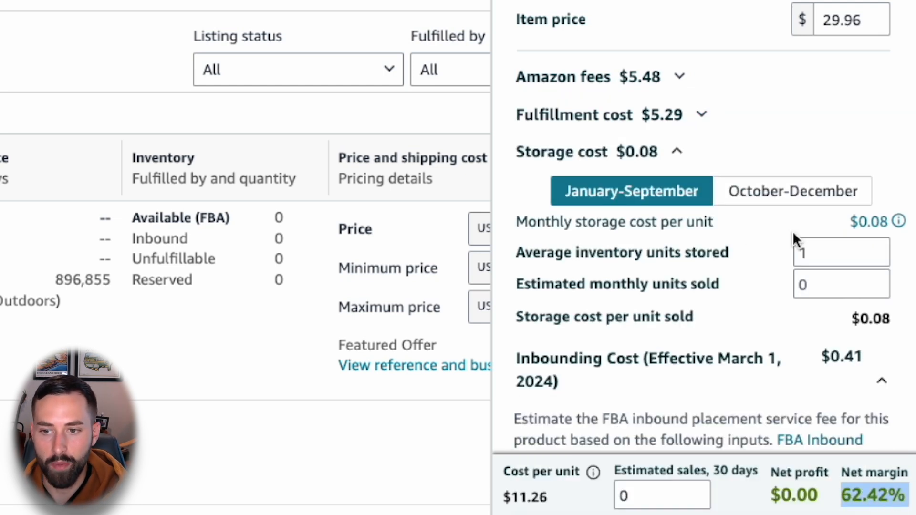
# Step: Set the driver headcover's cost of goods sold to 8.04, using Dongguan Kairay's total cost per unit from the supplier comparison spreadsheet
pyautogui.scroll(-10, 749, 213)
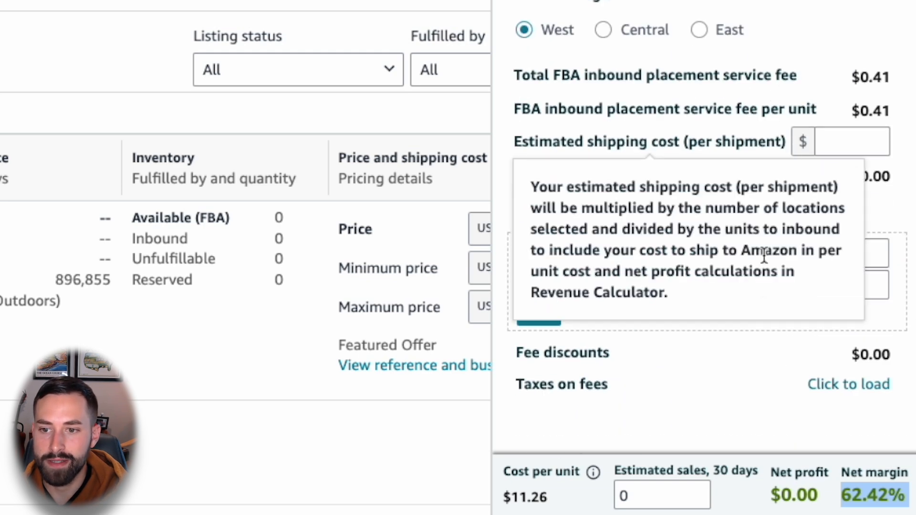
pyautogui.click(844, 284)
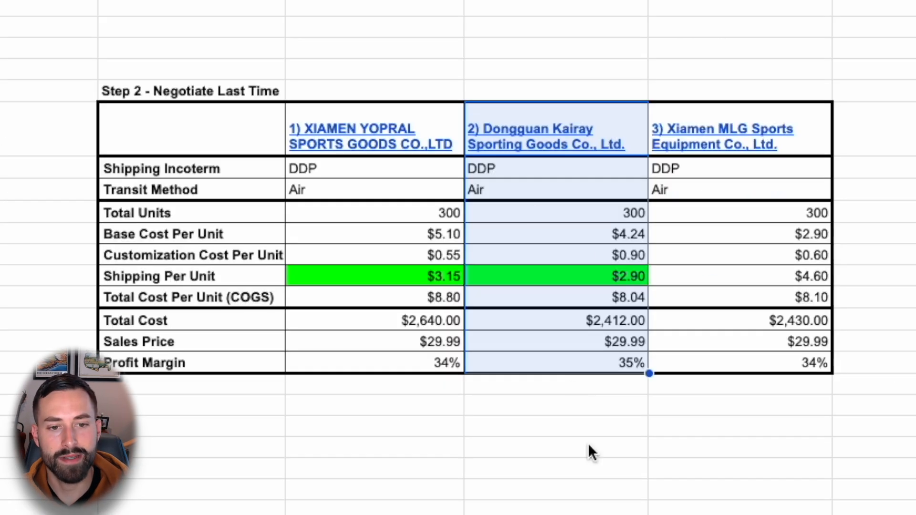
pyautogui.click(577, 390)
pyautogui.click(600, 366)
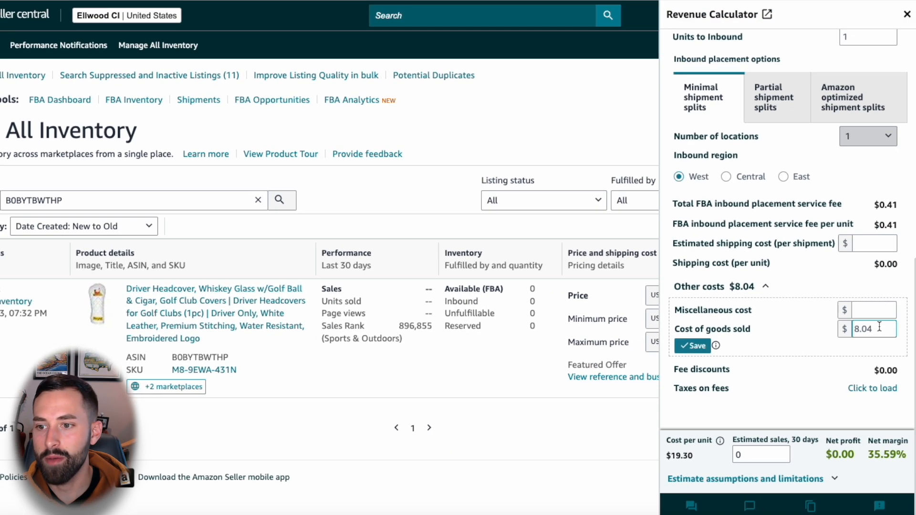
pyautogui.doubleClick(879, 329)
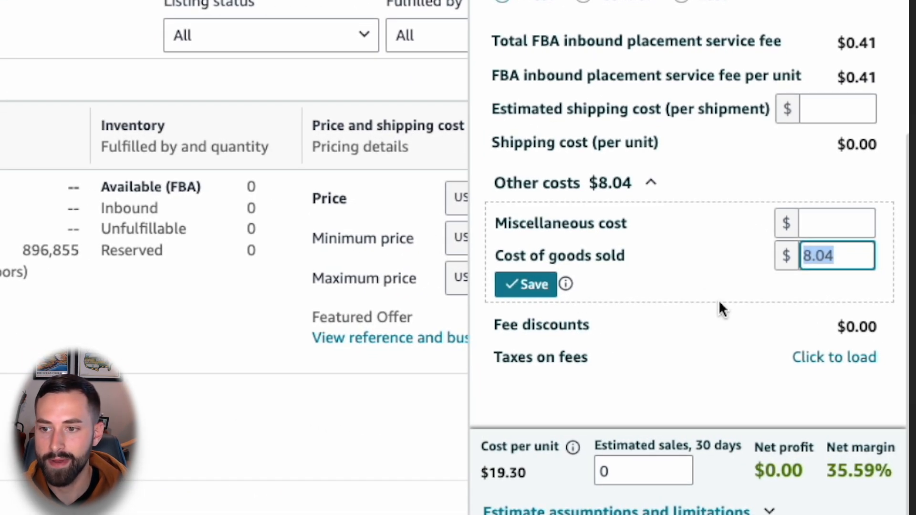
pyautogui.click(722, 306)
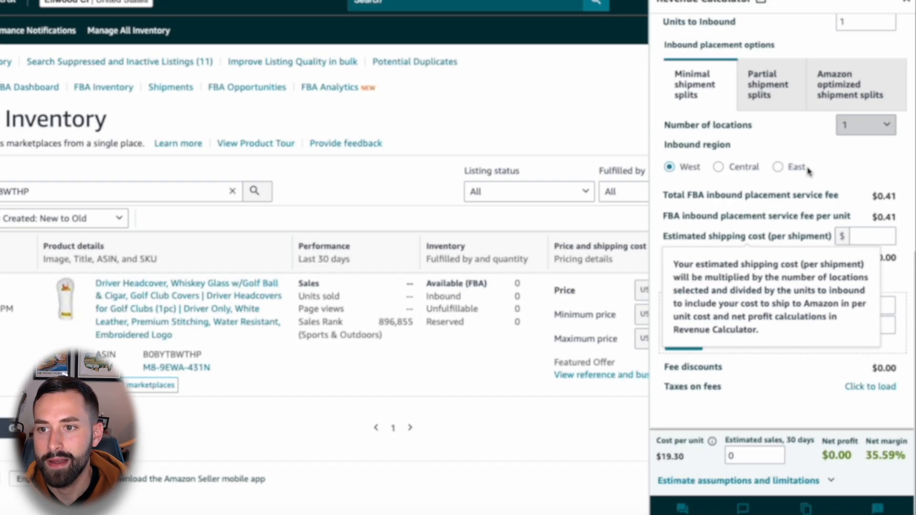
# Step: Set the inbound region to East, check the net margin and close the Revenue Calculator
pyautogui.click(800, 177)
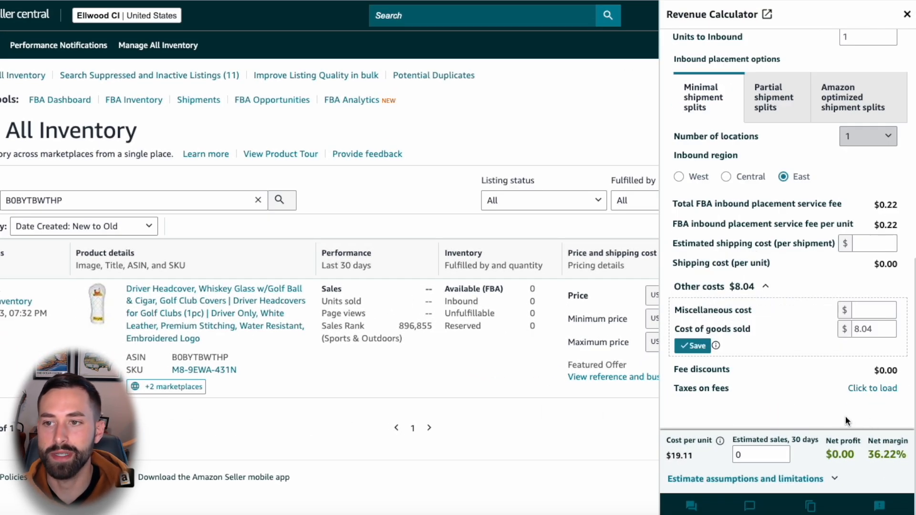
pyautogui.scroll(10, 803, 374)
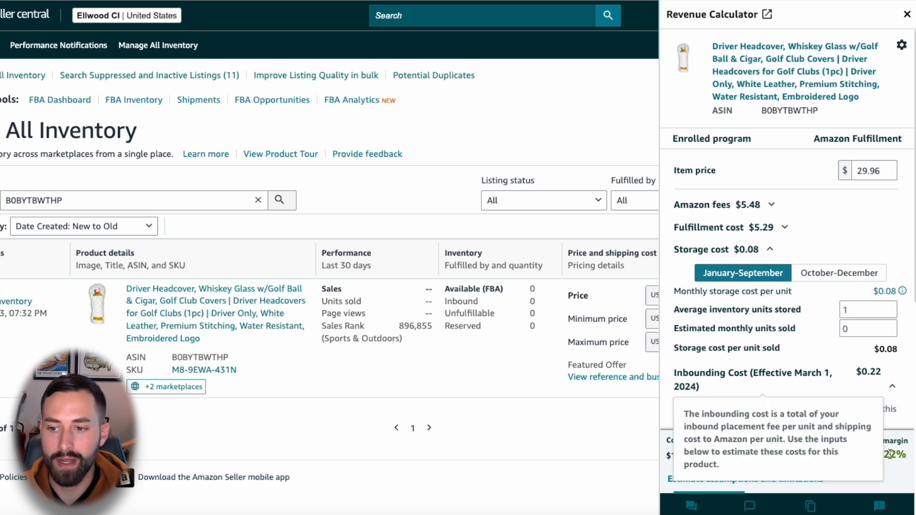
pyautogui.moveTo(904, 456); pyautogui.dragTo(868, 456)
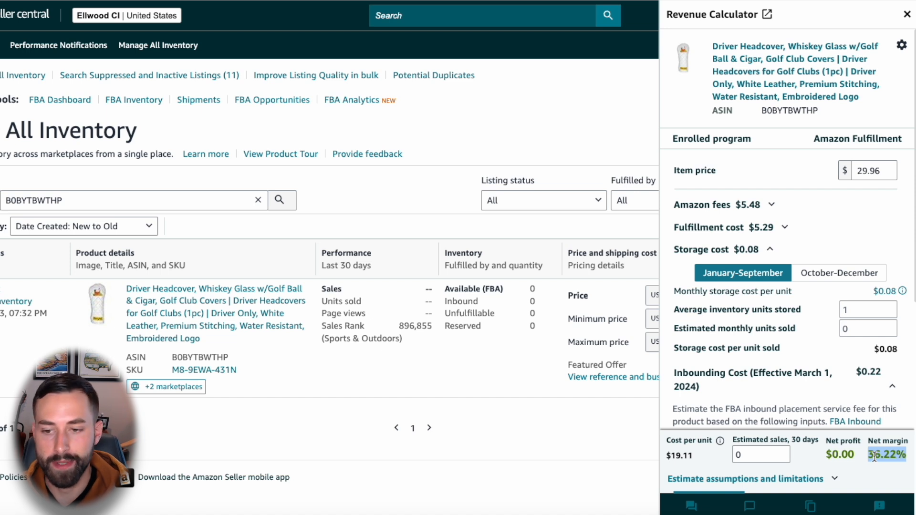
pyautogui.click(907, 15)
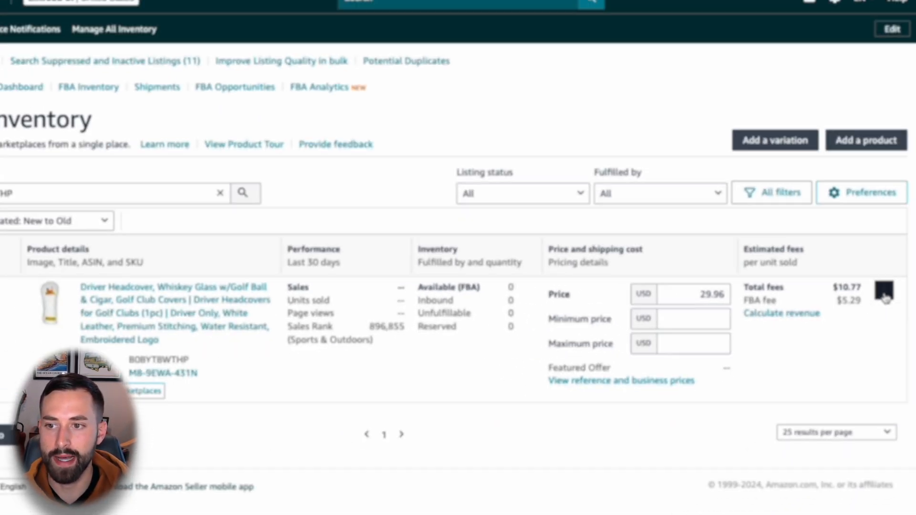
# Step: Examine the management actions offered for the driver headcover listing, including its Edit listing option
pyautogui.click(884, 292)
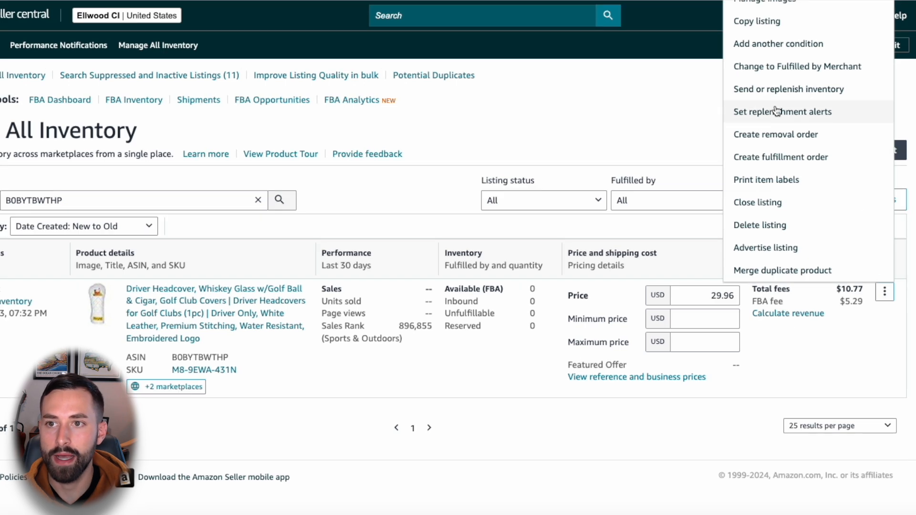
pyautogui.click(668, 122)
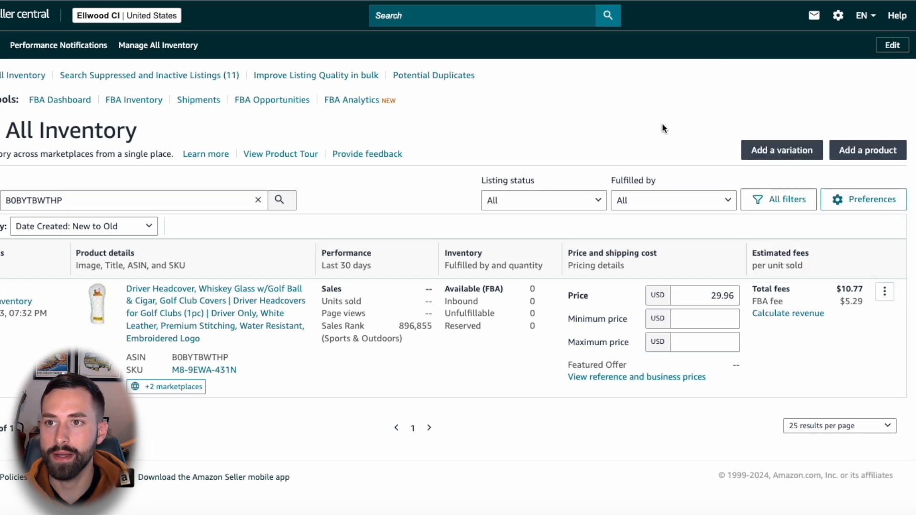
pyautogui.click(885, 296)
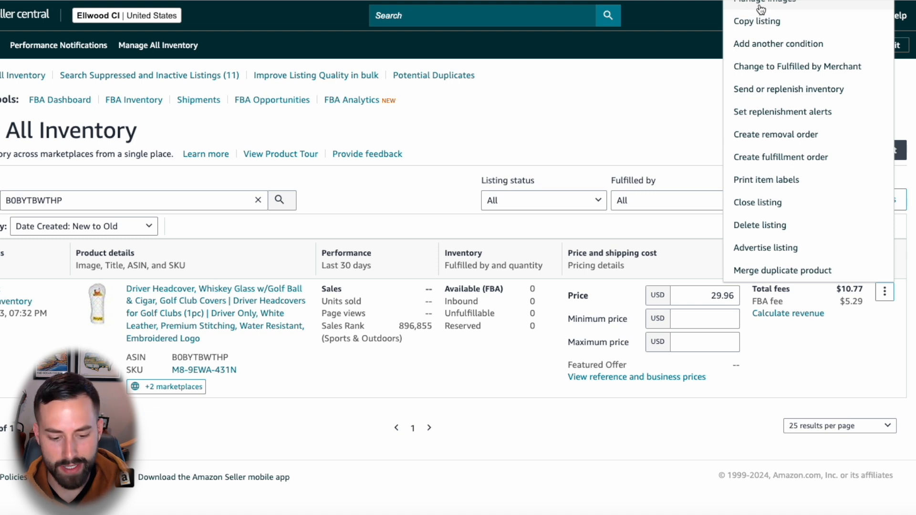
pyautogui.scroll(-1, 761, 9)
pyautogui.click(883, 273)
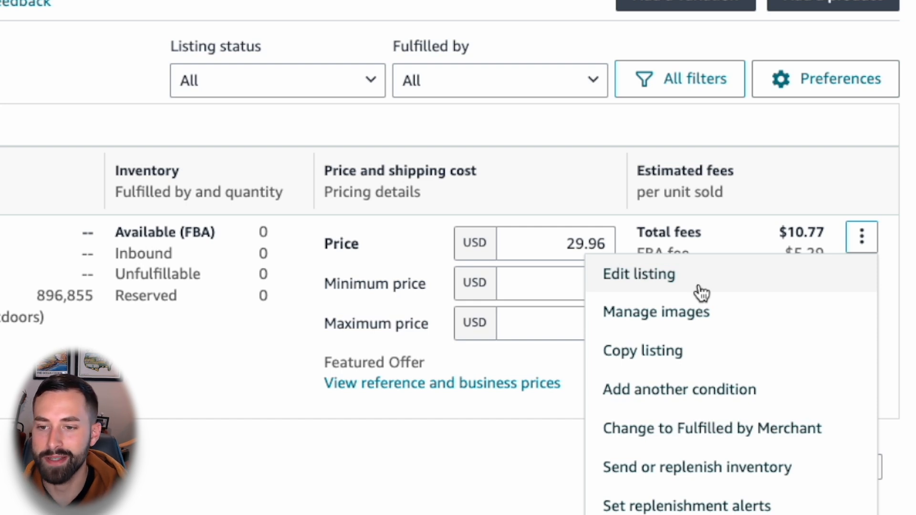
pyautogui.click(852, 239)
pyautogui.click(880, 239)
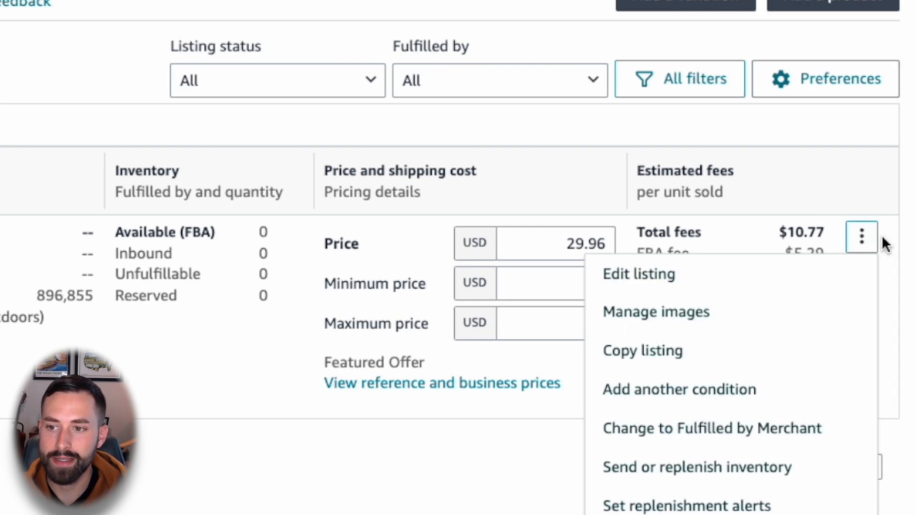
pyautogui.click(664, 282)
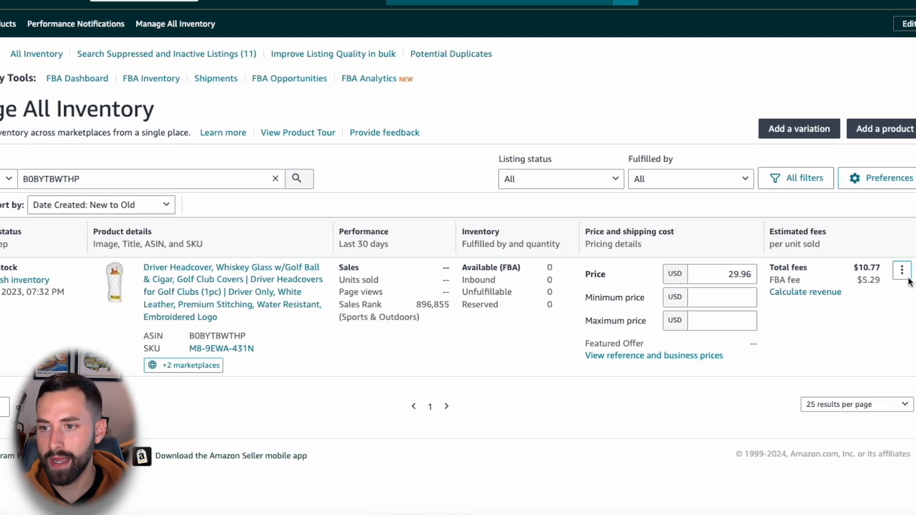
pyautogui.click(902, 270)
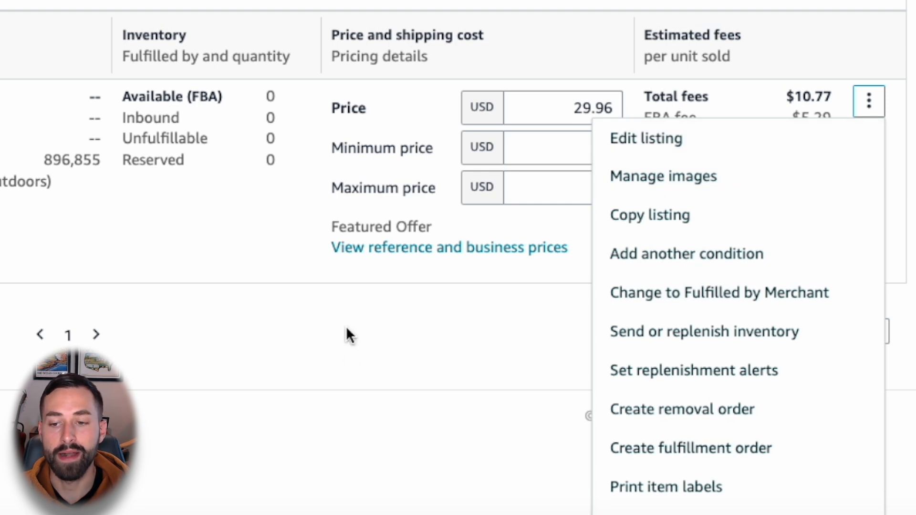
pyautogui.click(392, 324)
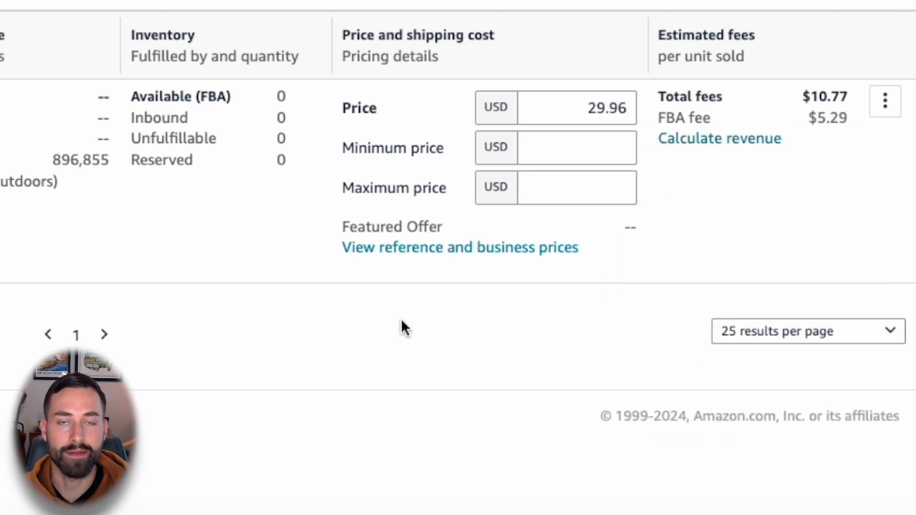